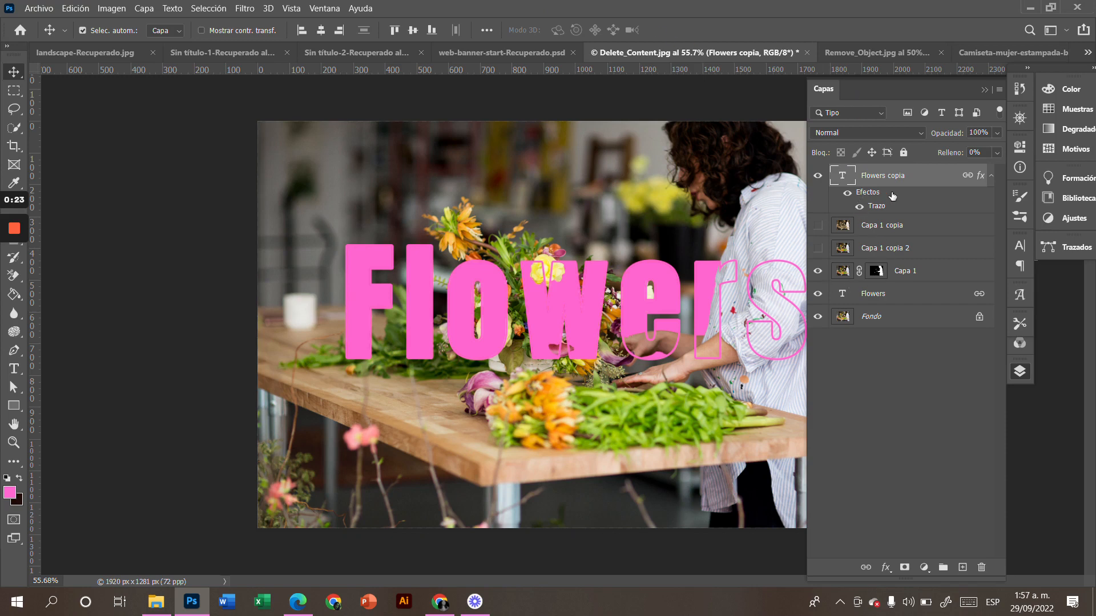
- Undo the last move of the text and delete all layers above Fondo
key(ctrl)
key(ctrl+z)
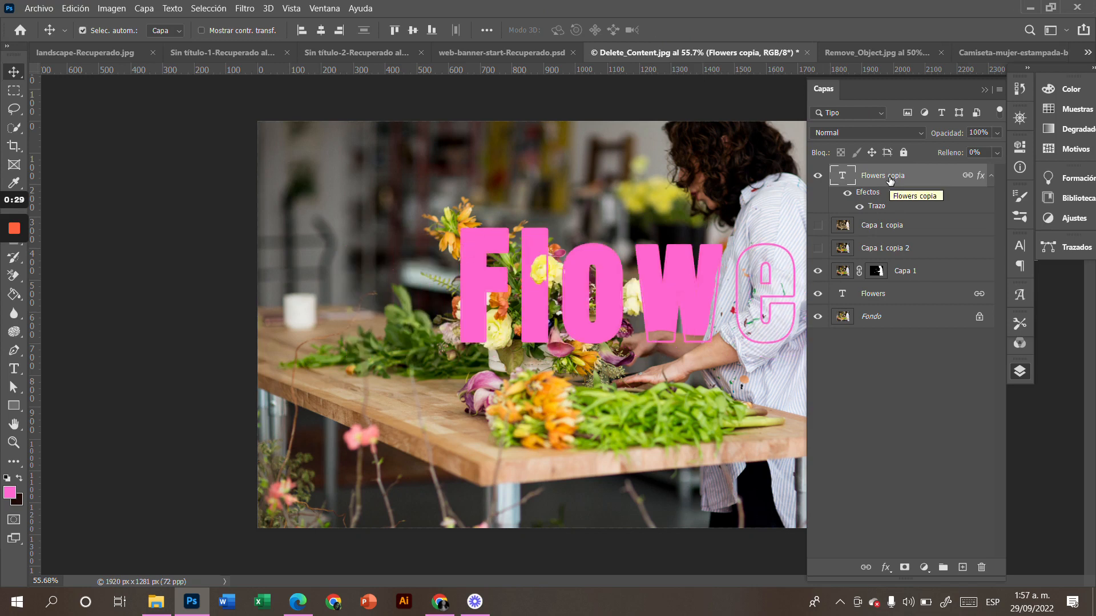
key(Delete)
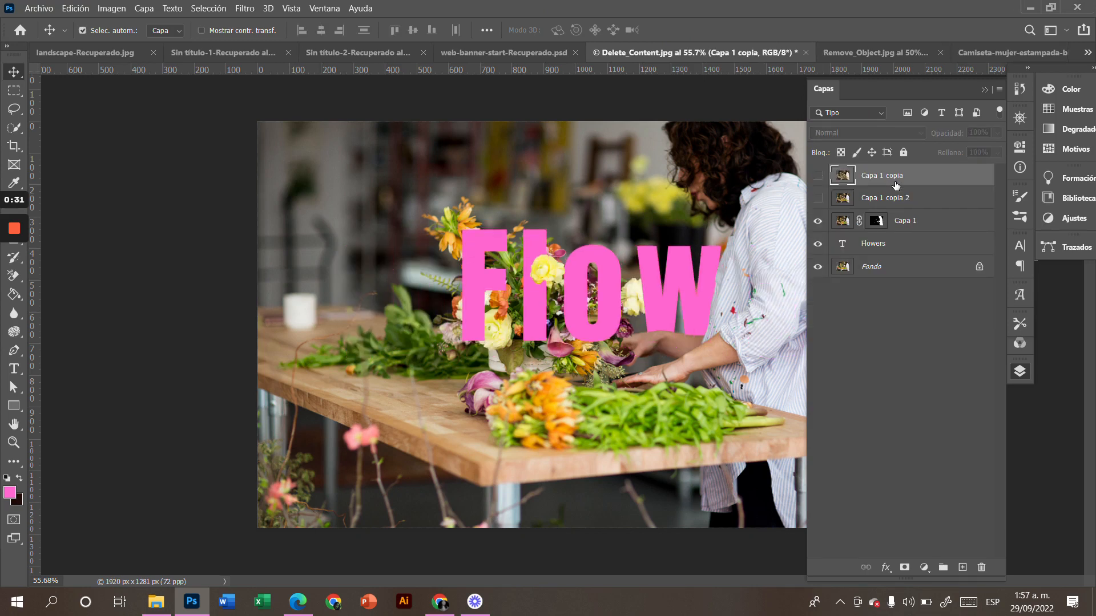
key(Delete)
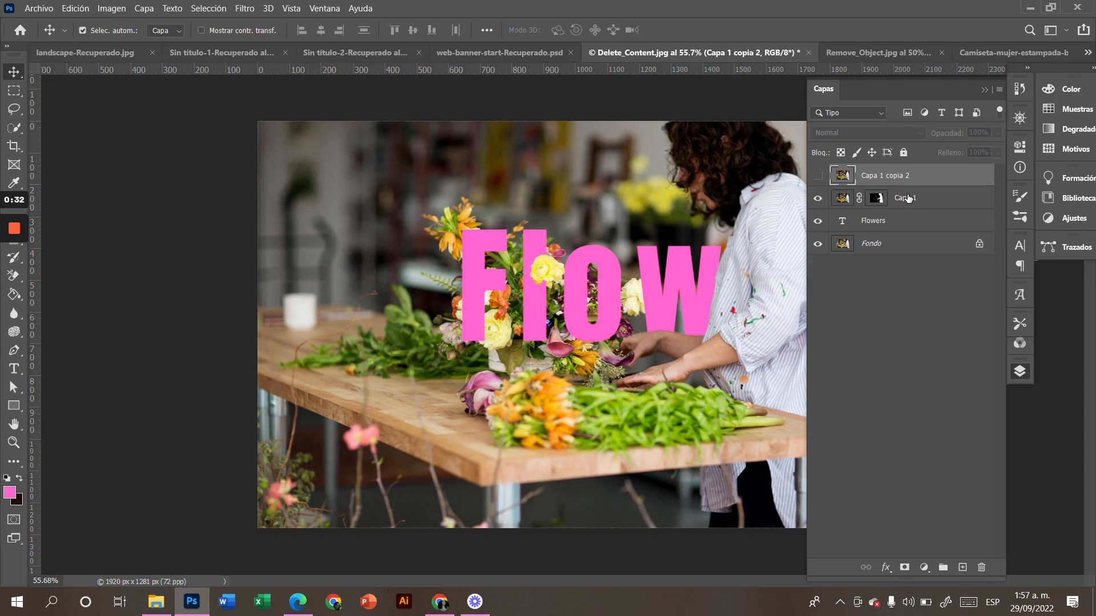
key(Delete)
key(Delete)
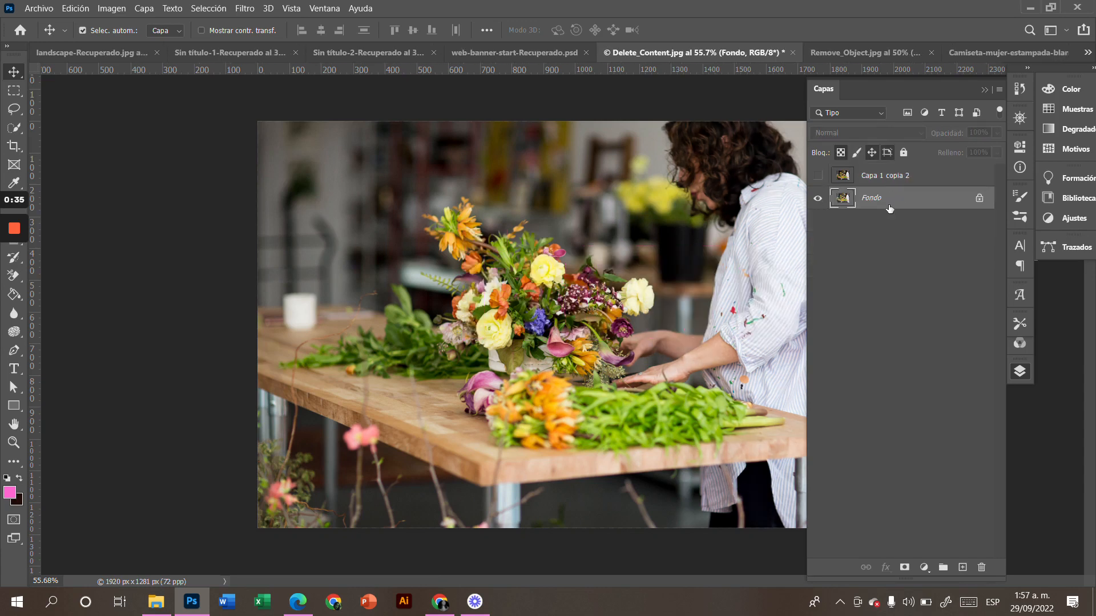
click(889, 177)
key(Delete)
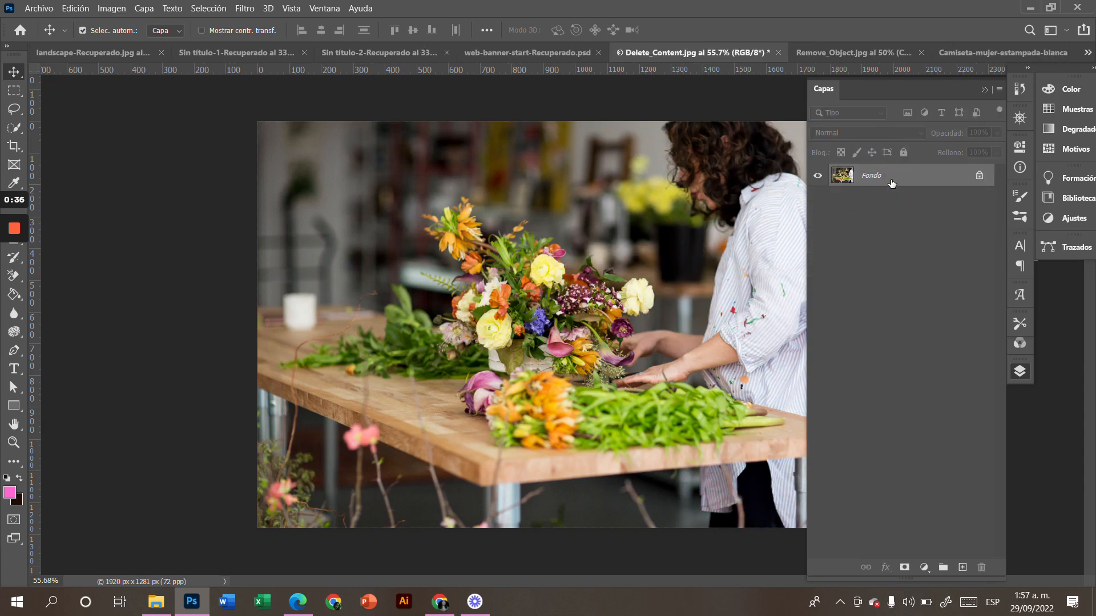
- Duplicate the Fondo layer and add a pink 150 pt Anton text reading "Flowers" over the bouquet
key(ctrl+j)
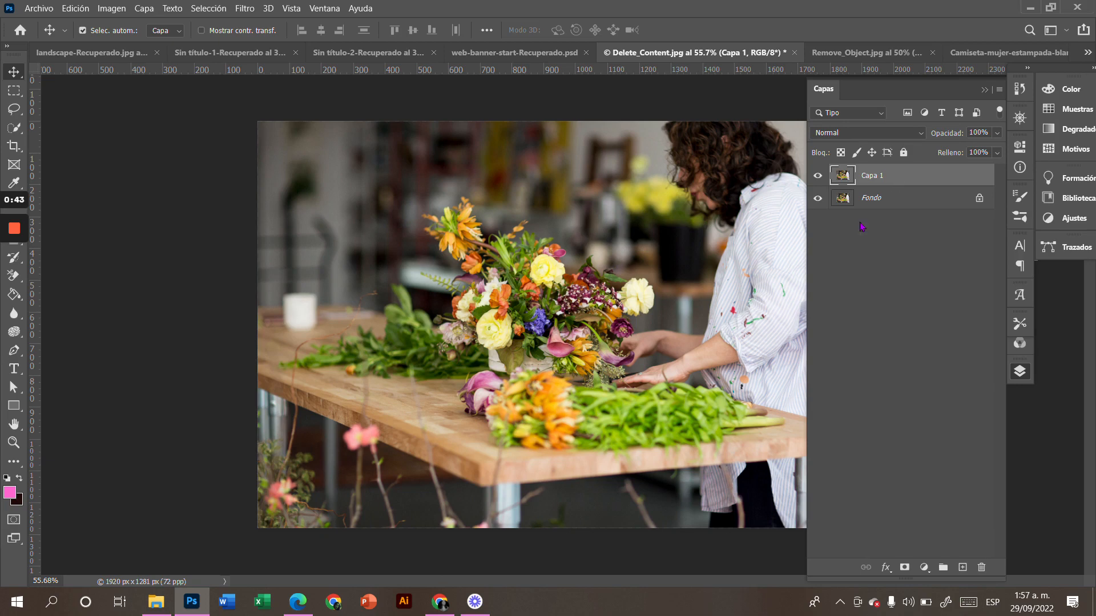
scroll(665, 251, up, 2)
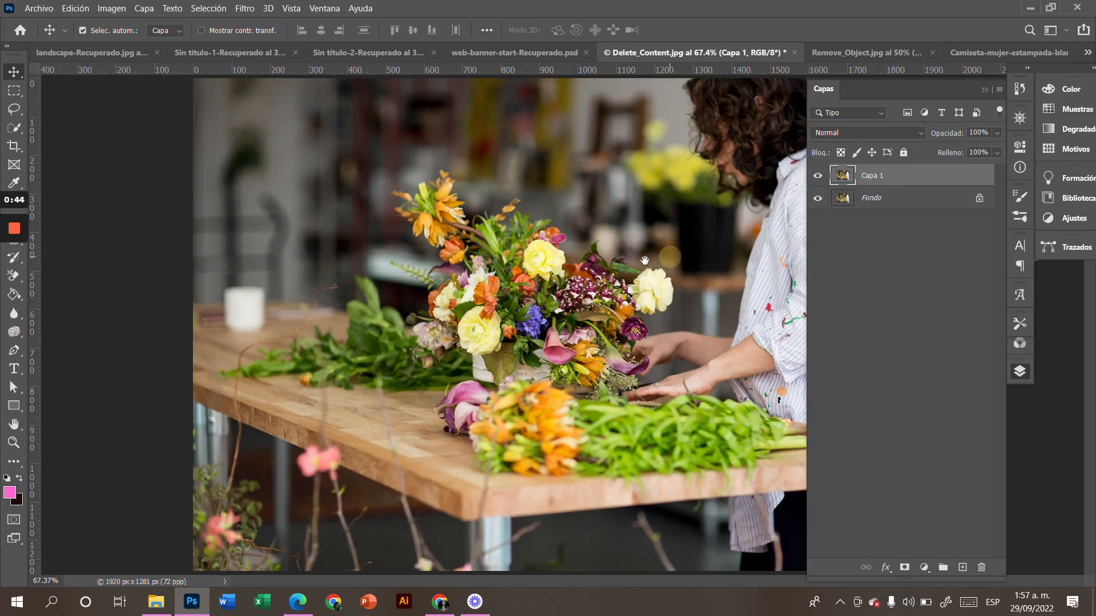
scroll(553, 258, up, 2)
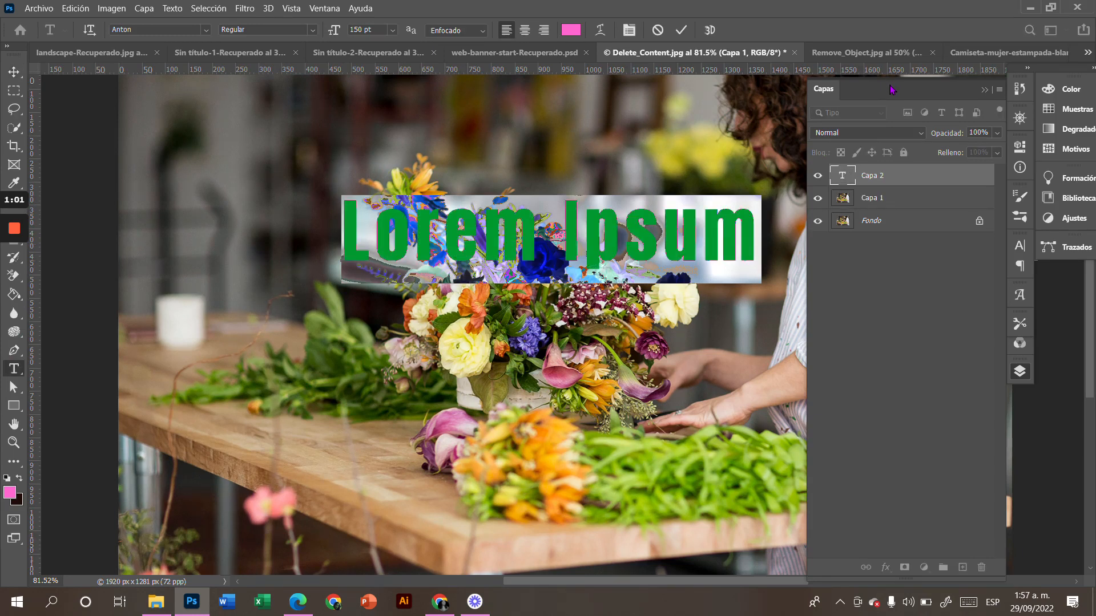
click(437, 239)
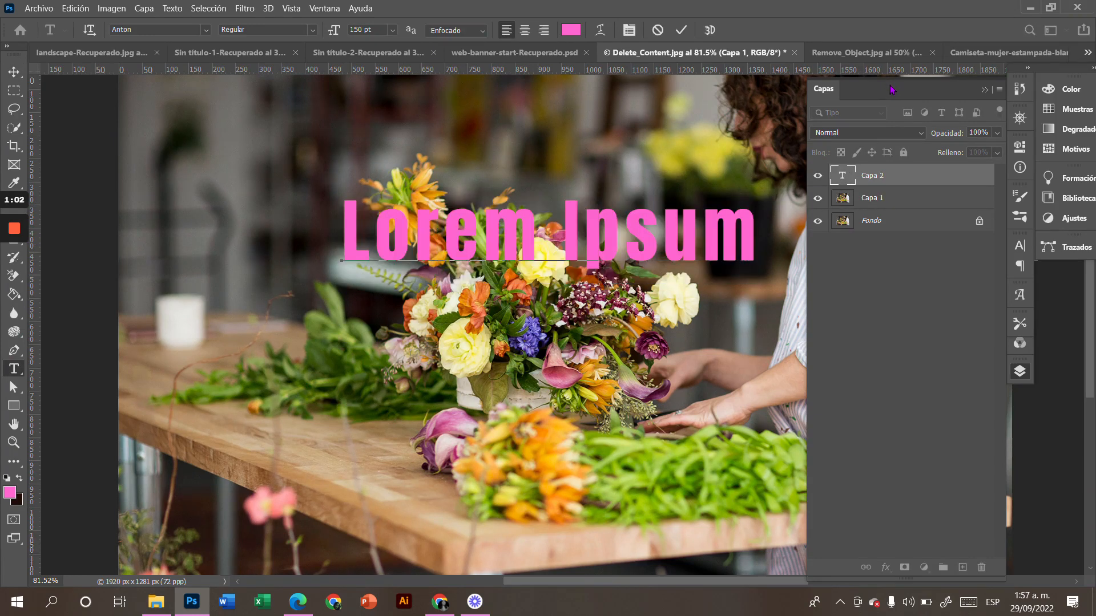
key(ctrl+a)
text(Flowers)
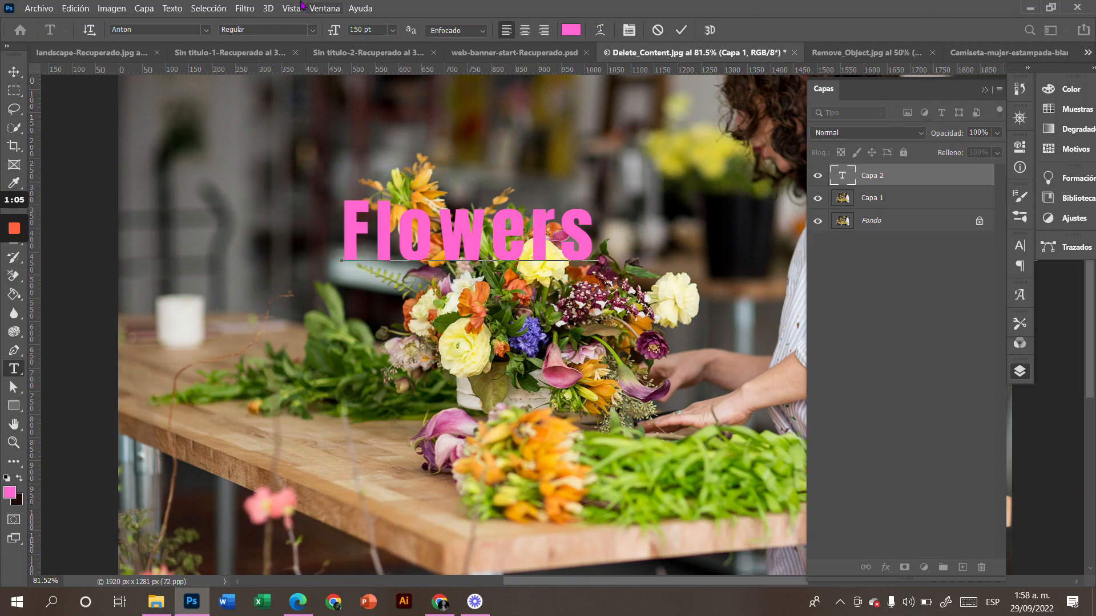
click(14, 72)
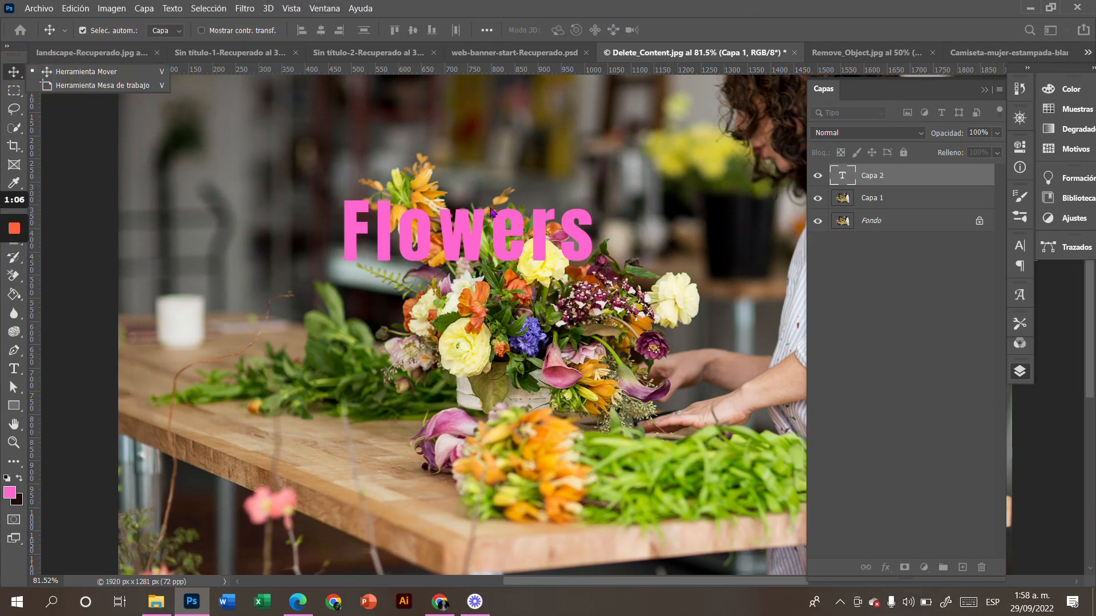
- Scale the Flowers text proportionally to about 162% across the bouquet and duplicate its layer
key(c)
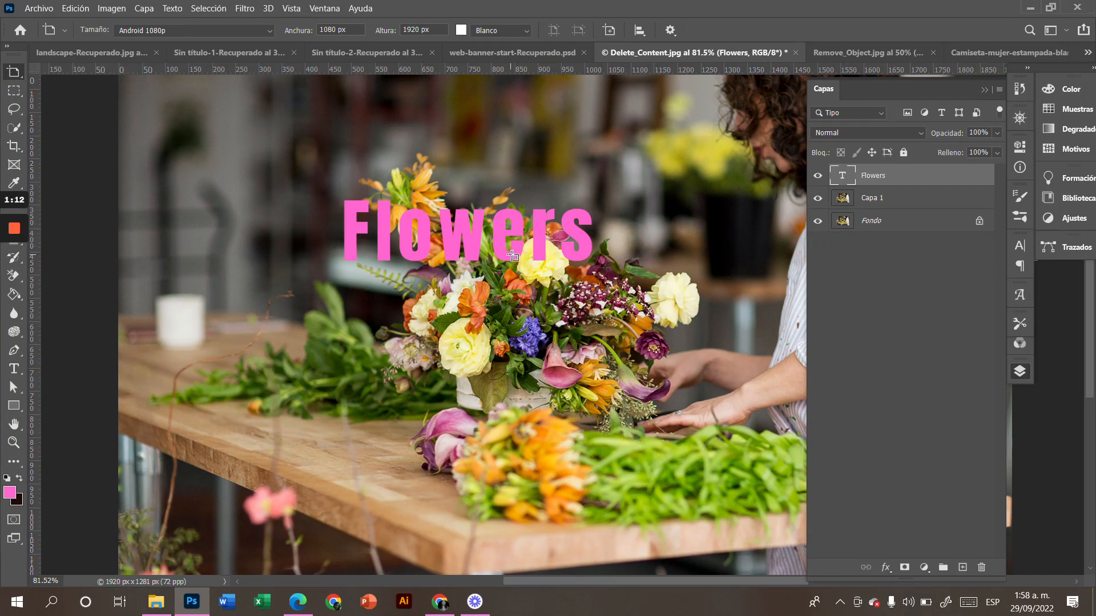
click(14, 71)
click(69, 73)
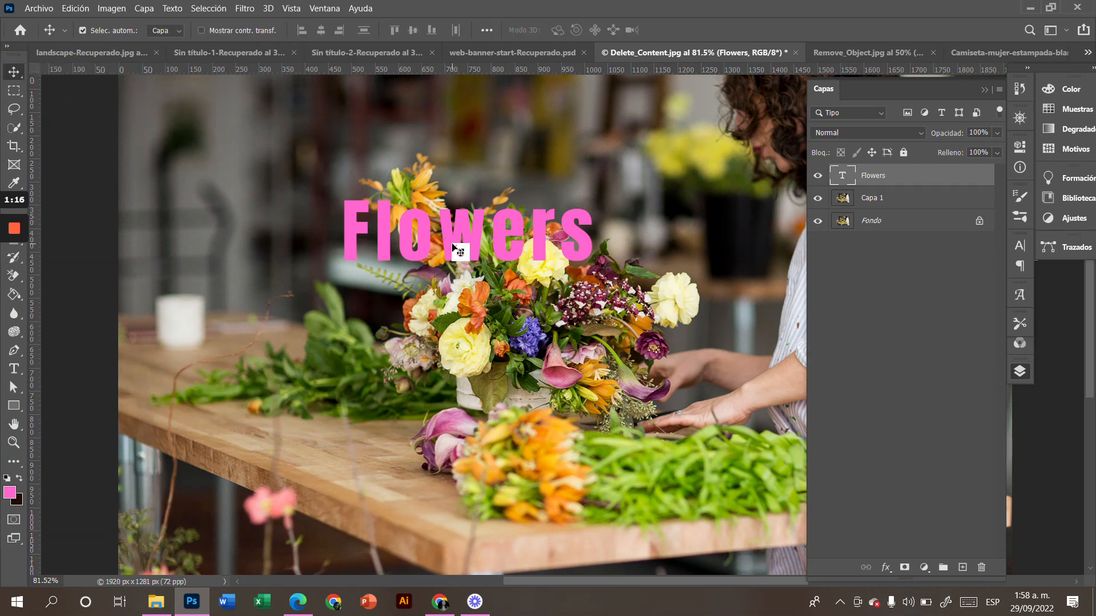
key(ctrl+t)
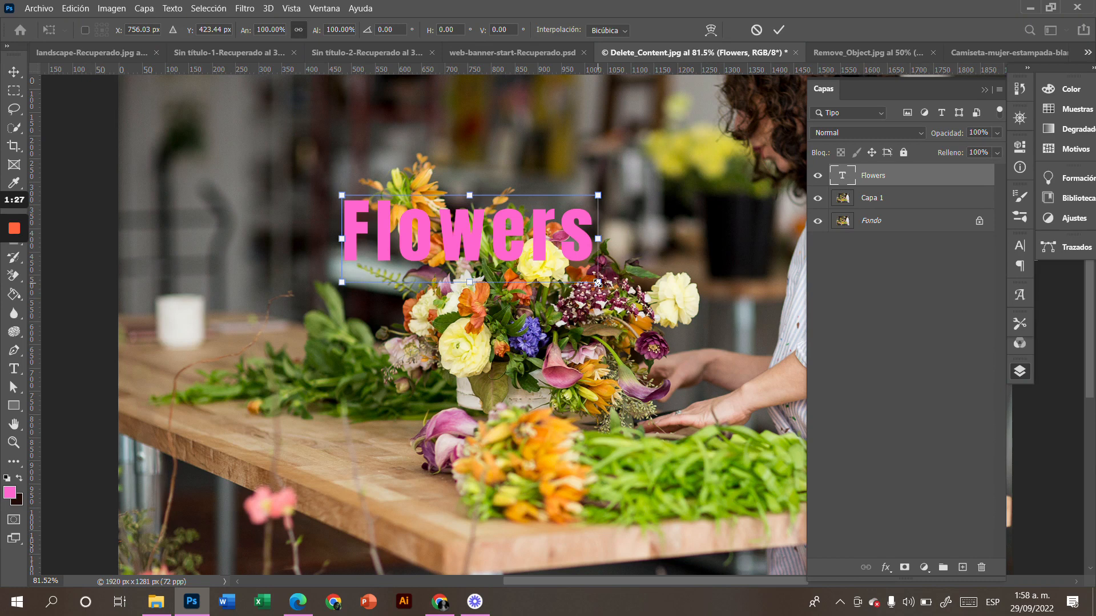
drag(598, 282, 727, 420)
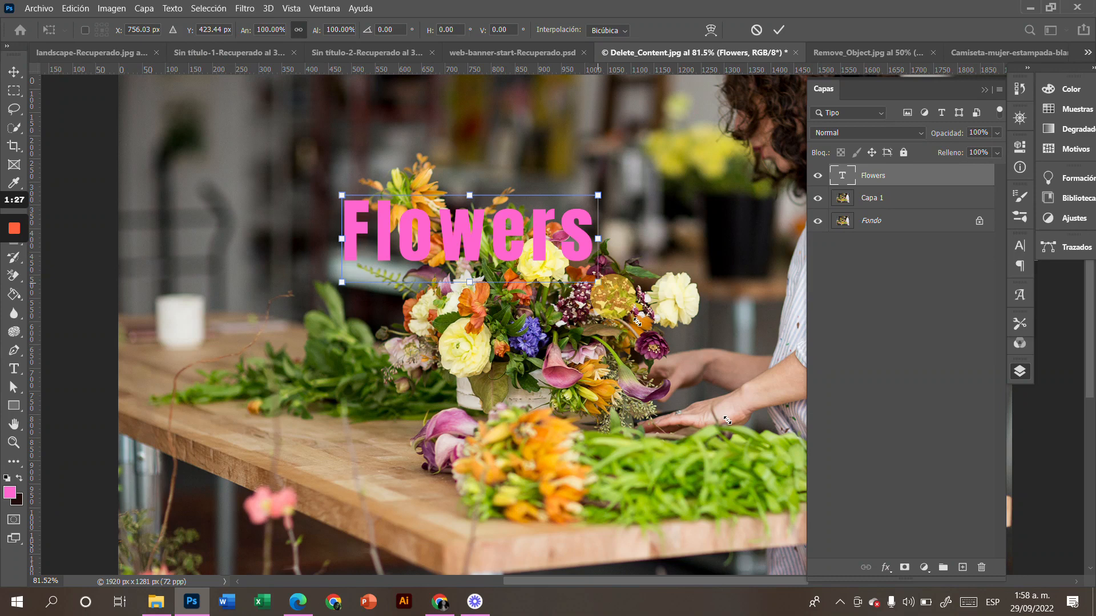
drag(727, 420, 727, 420)
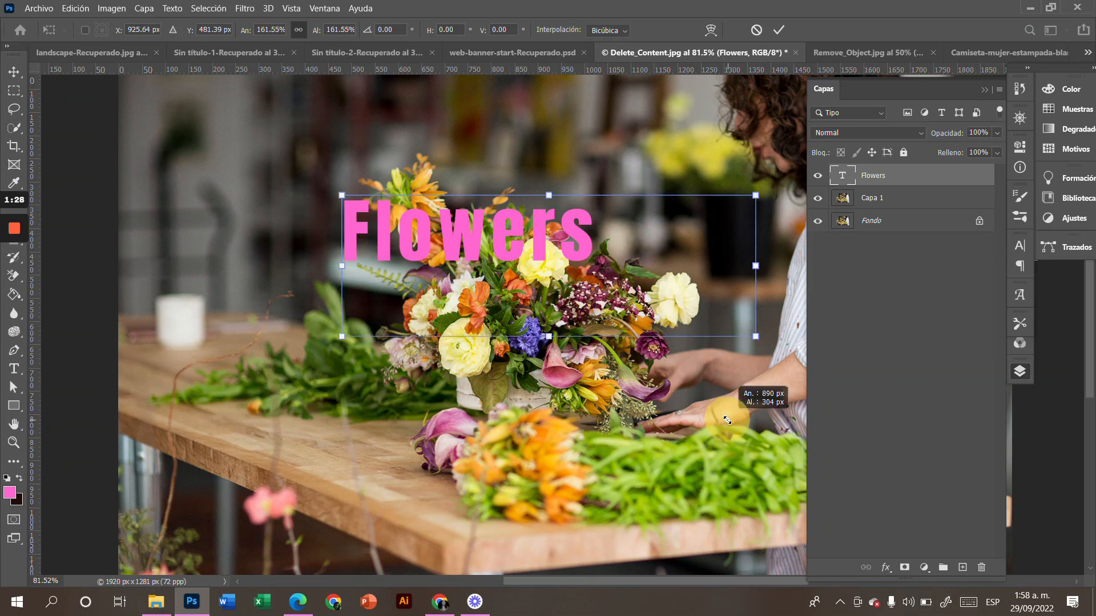
drag(727, 420, 728, 421)
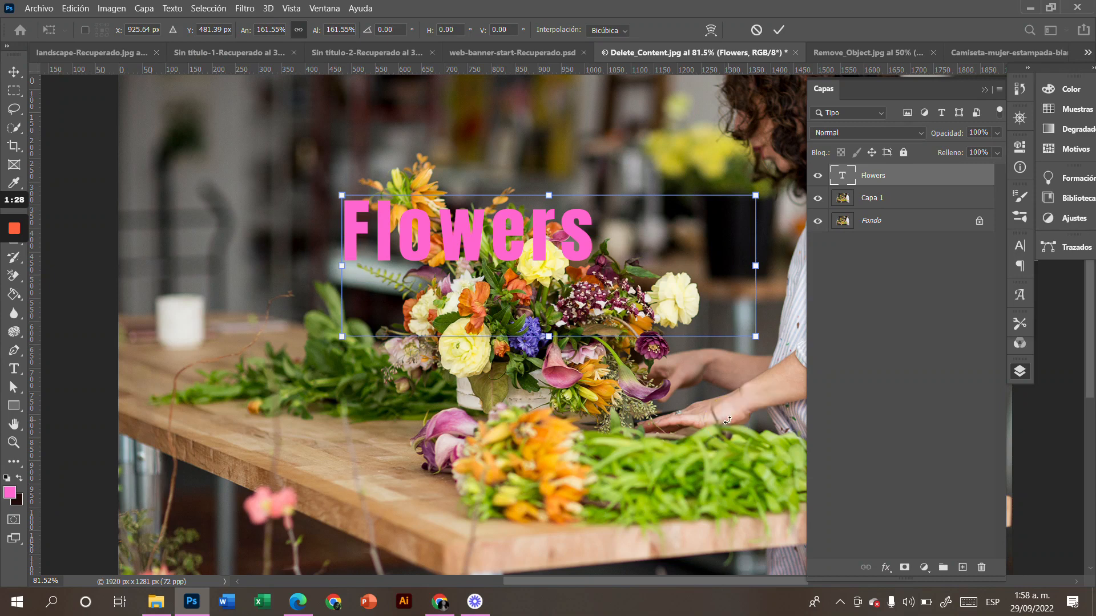
key(Return)
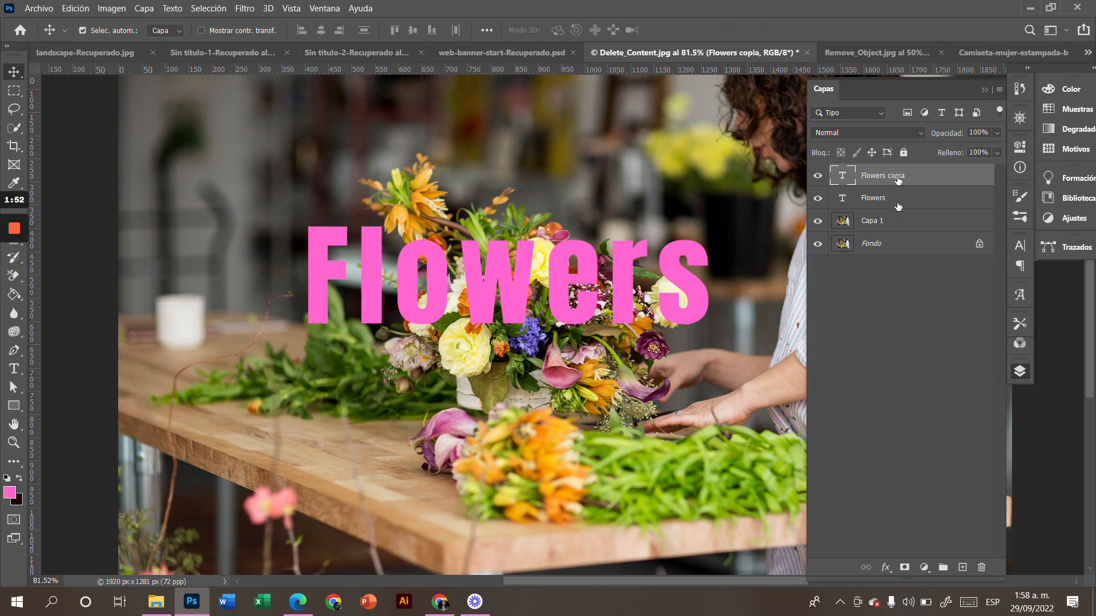
- Move the original Flowers layer below Capa 1 and set the fill of Flowers copia to 0%
click(897, 200)
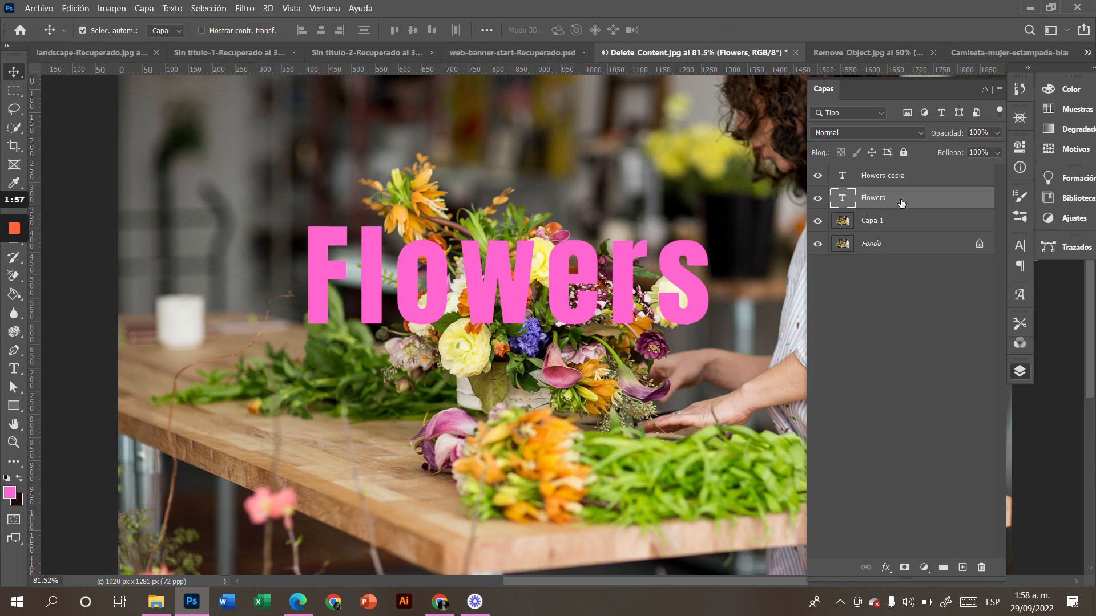
drag(907, 202, 908, 224)
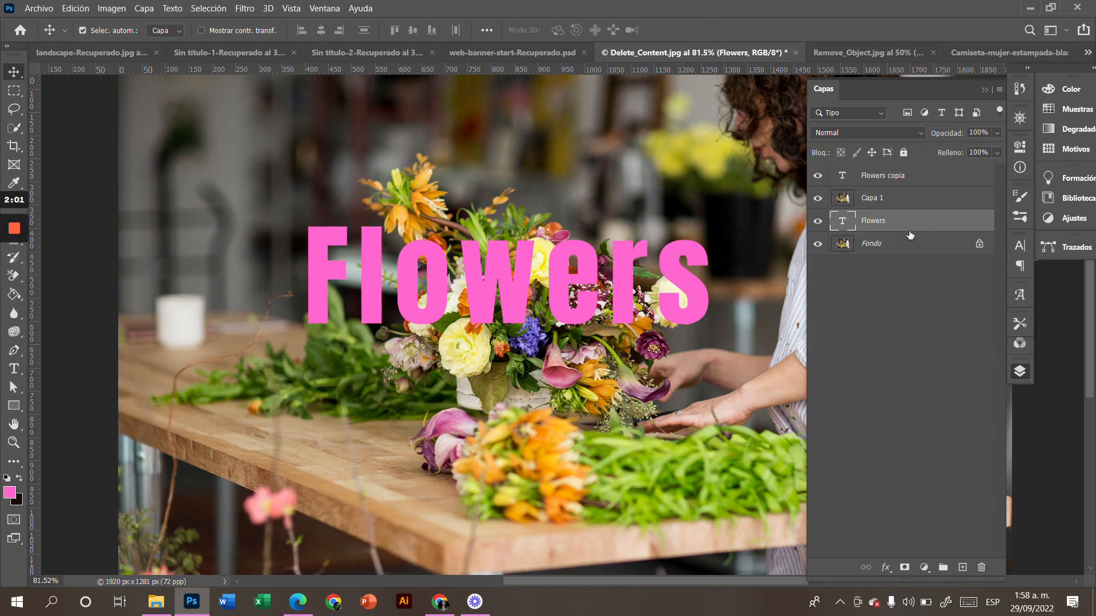
click(902, 175)
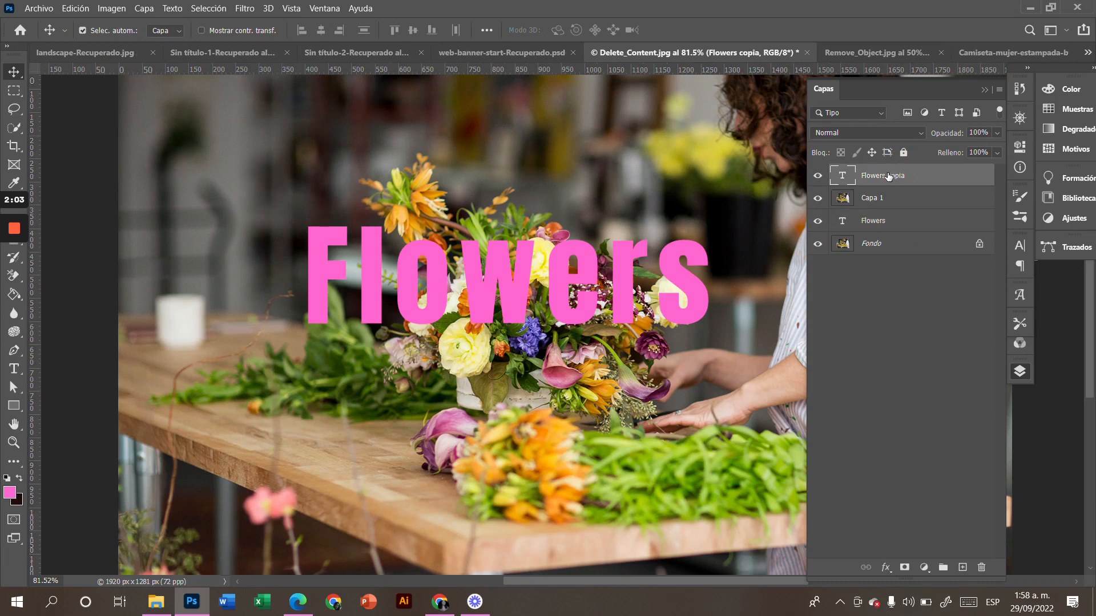
click(996, 152)
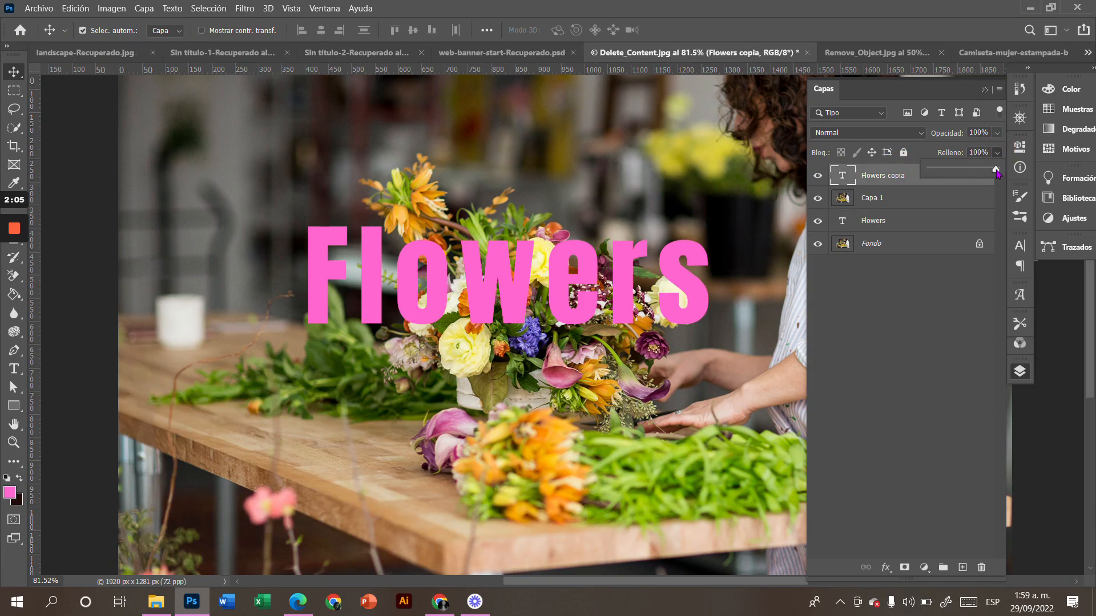
drag(994, 170, 912, 179)
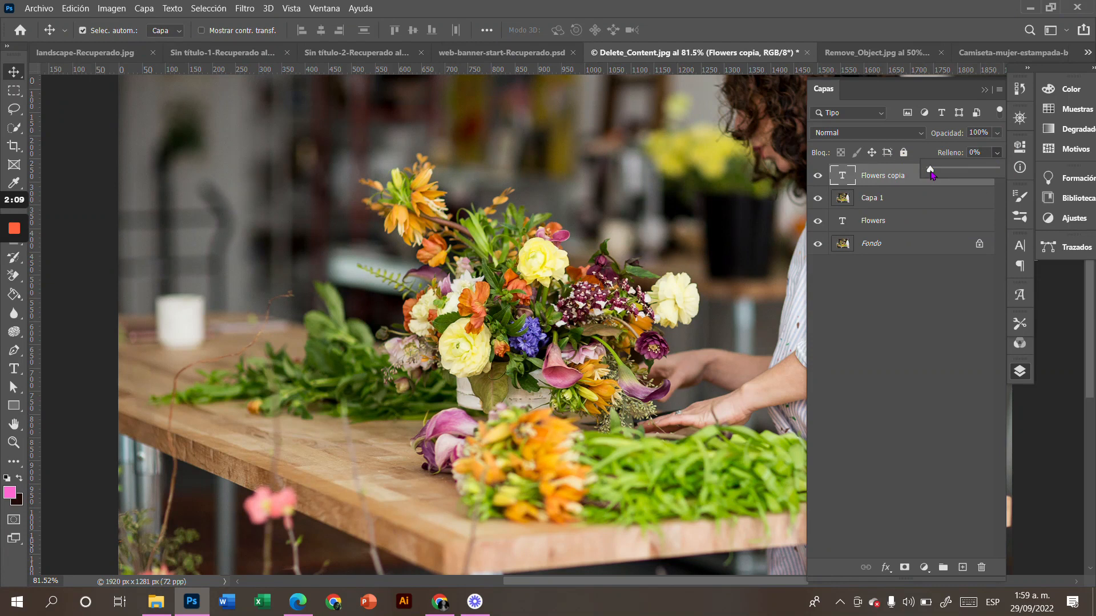
click(904, 203)
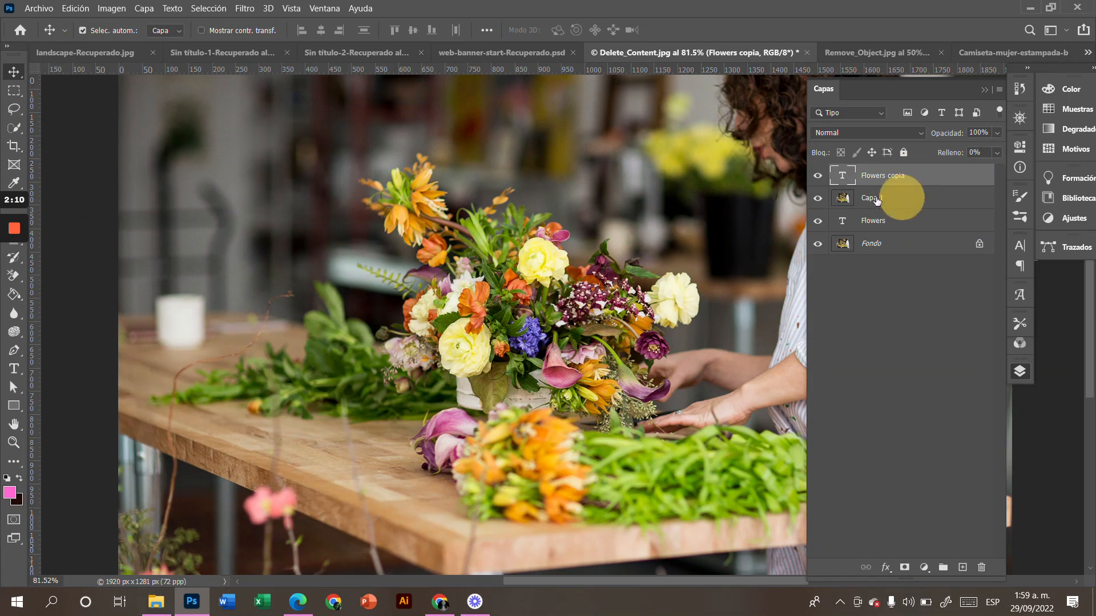
- Remove the background of Capa 1 with the quick action so its subject is masked
click(871, 197)
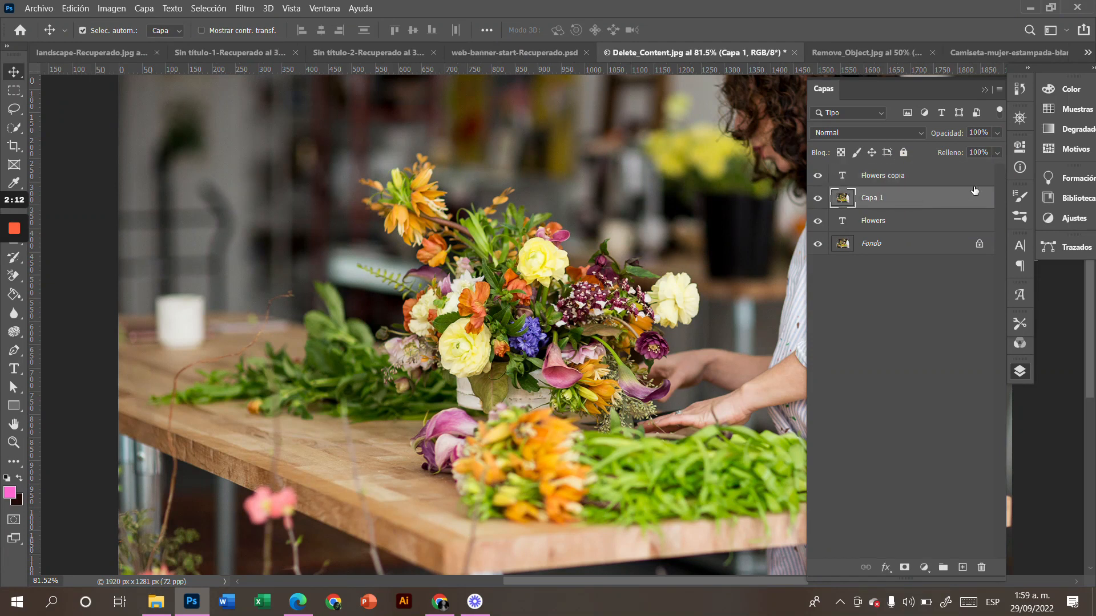
click(1020, 147)
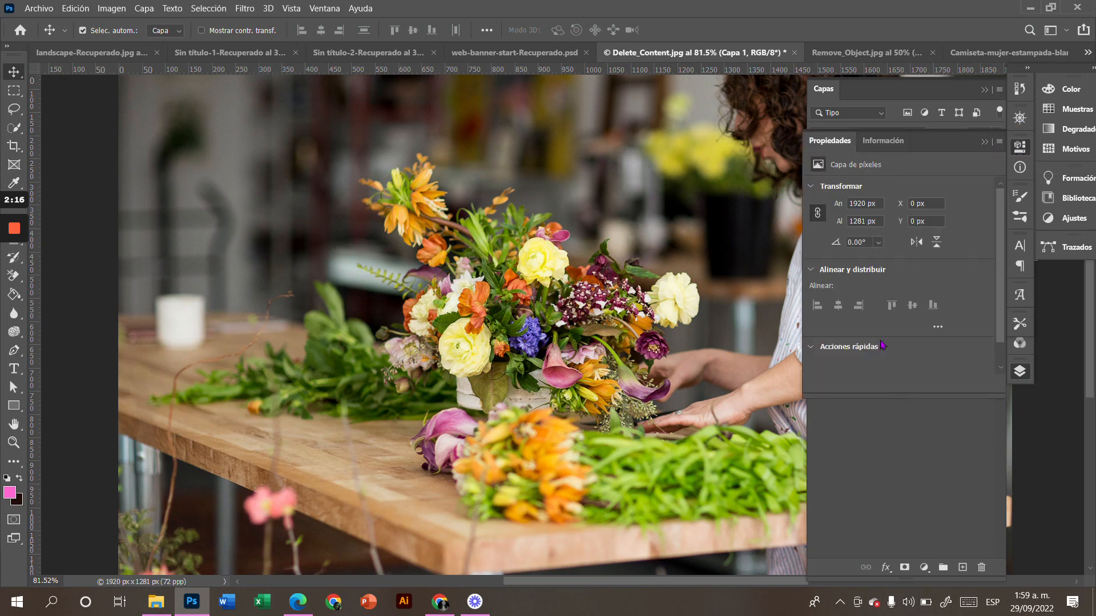
click(813, 346)
click(869, 342)
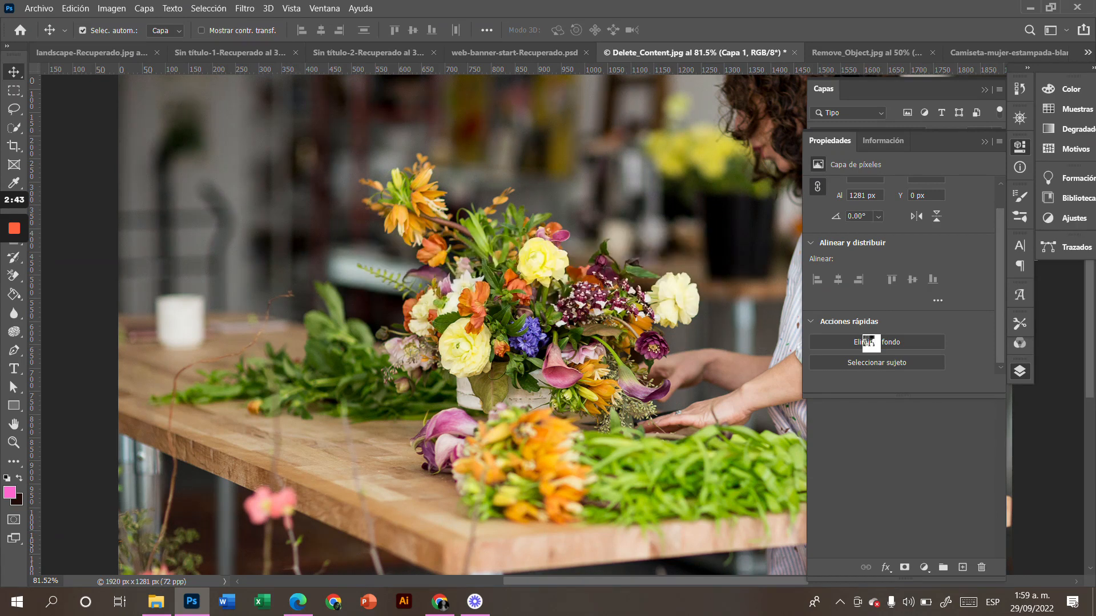
click(984, 144)
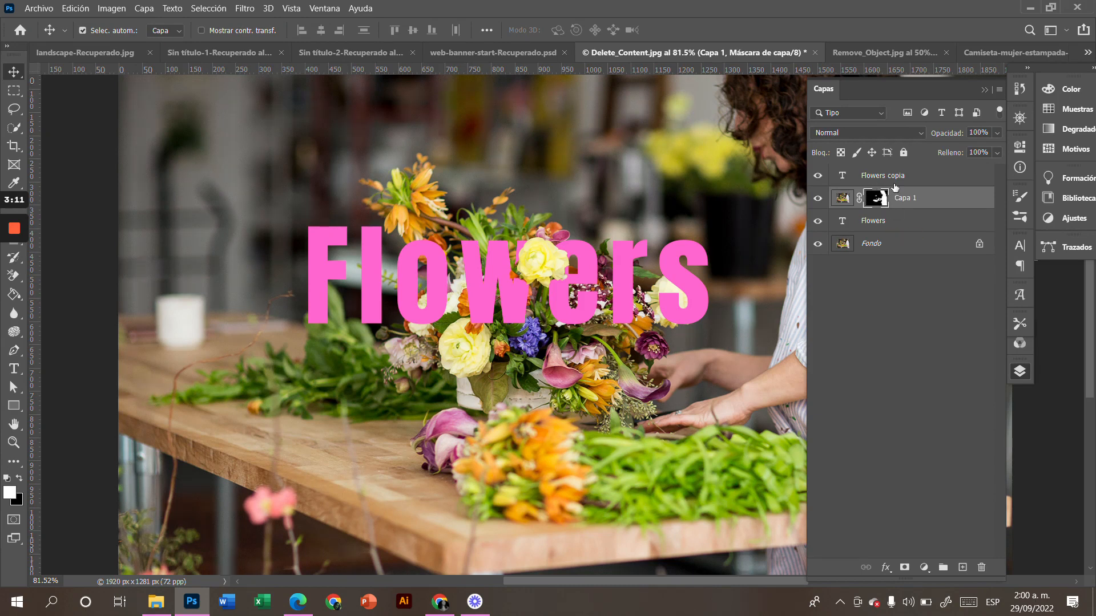
- Link the Flowers and Flowers copia layers and move the text slightly upward over the bouquet
click(872, 177)
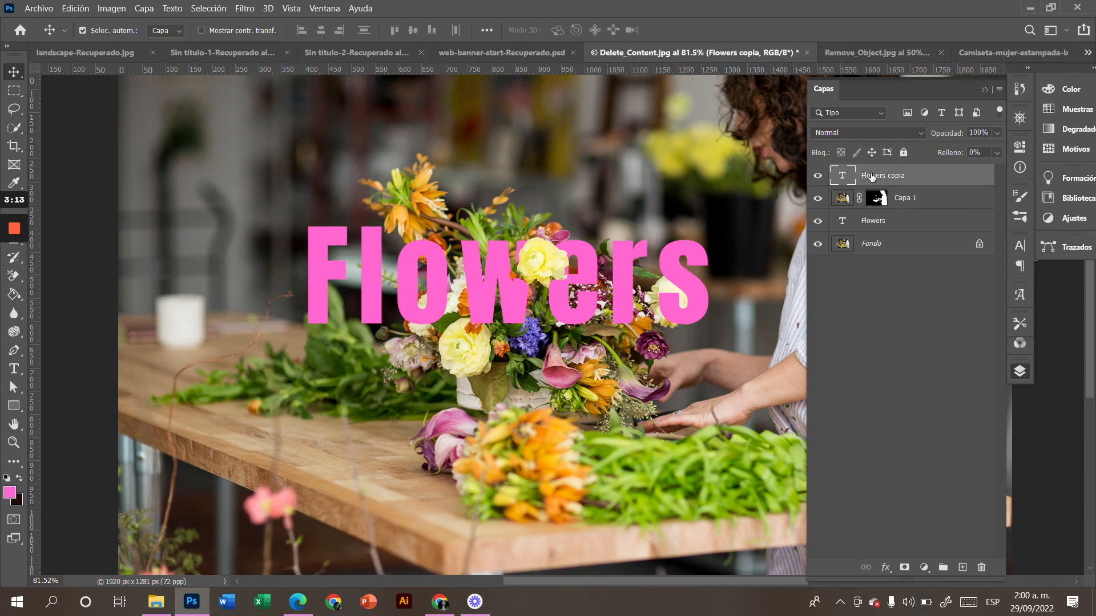
click(884, 226)
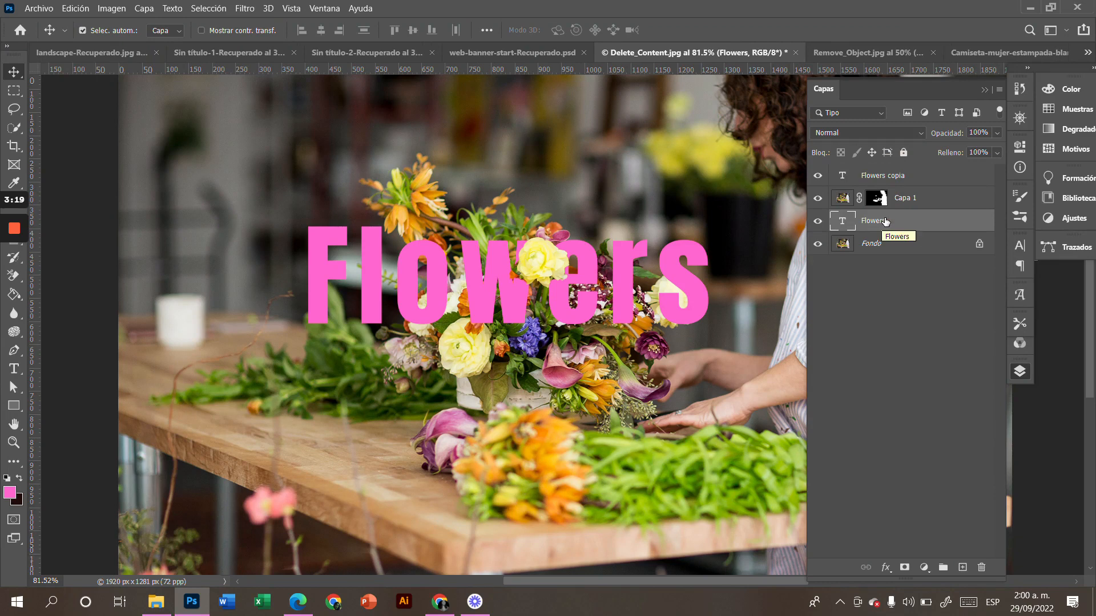
key(ctrl)
ctrl+click(900, 174)
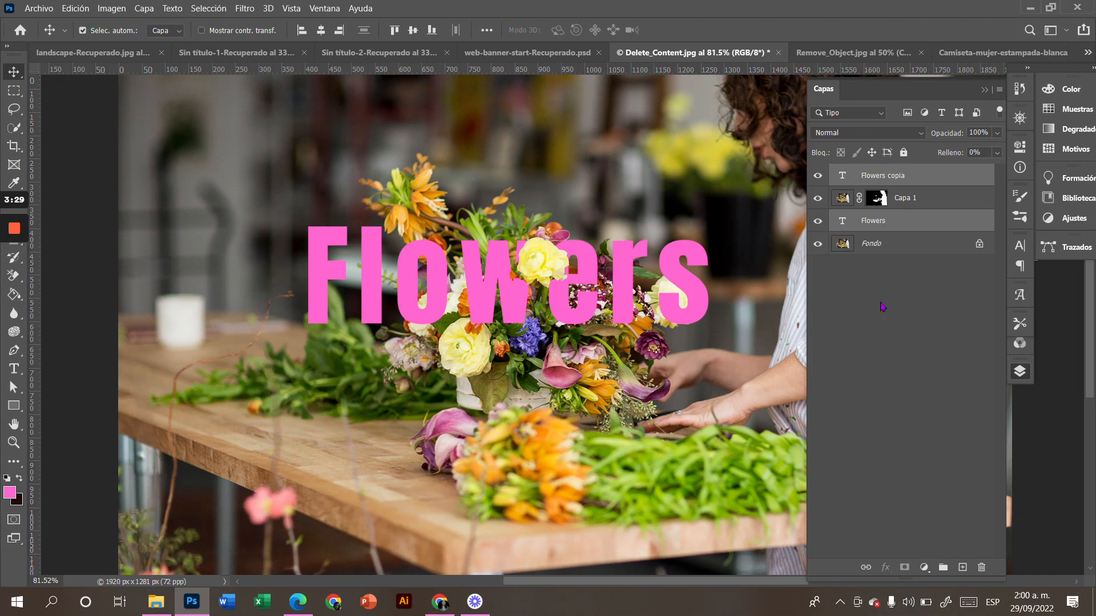
click(866, 569)
mouse_move(577, 317)
mouse_down()
mouse_move(592, 318)
mouse_move(555, 349)
mouse_move(570, 306)
mouse_up()
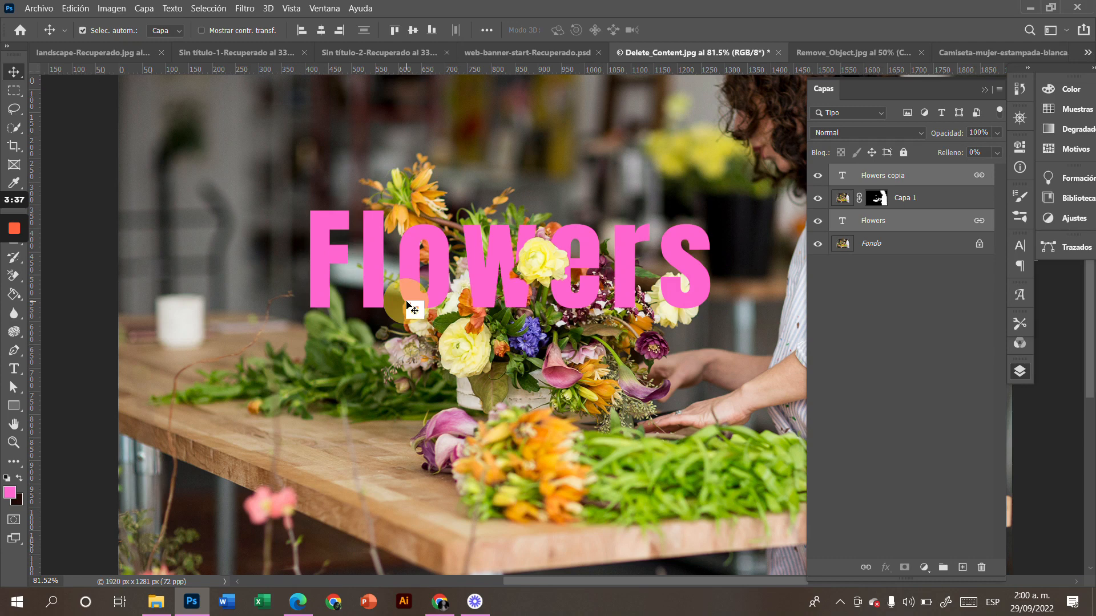
- Hide both Flowers text layers and duplicate the Fondo layer
click(817, 177)
click(818, 222)
click(890, 244)
key(ctrl+j)
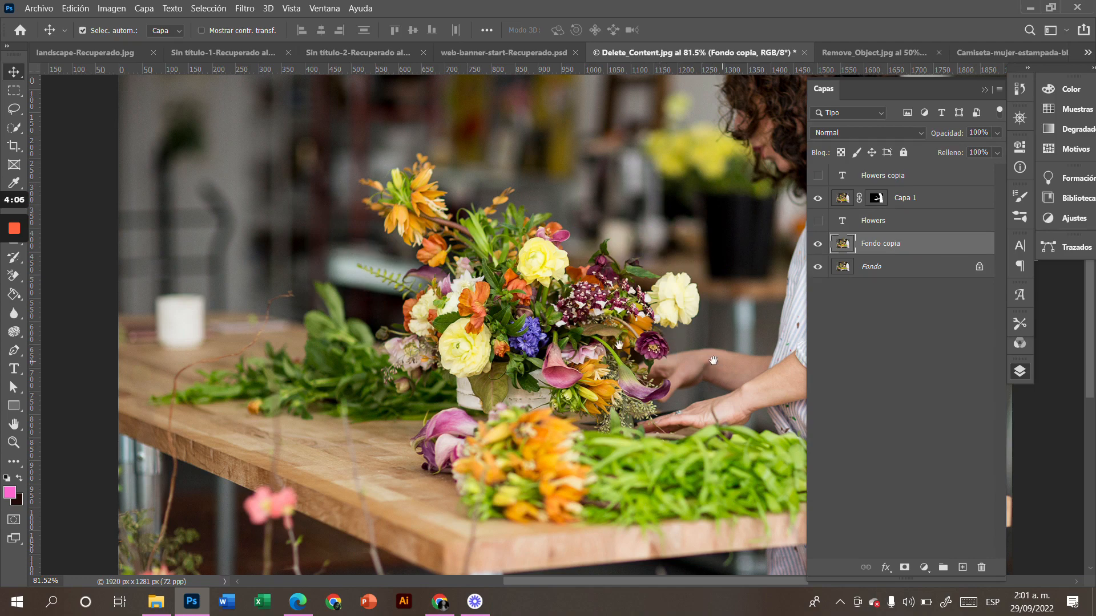
- Bring the woman's paint-stained shirt into close view and reduce the program window from full screen
mouse_move(713, 359)
mouse_down()
mouse_move(418, 333)
mouse_move(569, 294)
mouse_move(542, 248)
mouse_up()
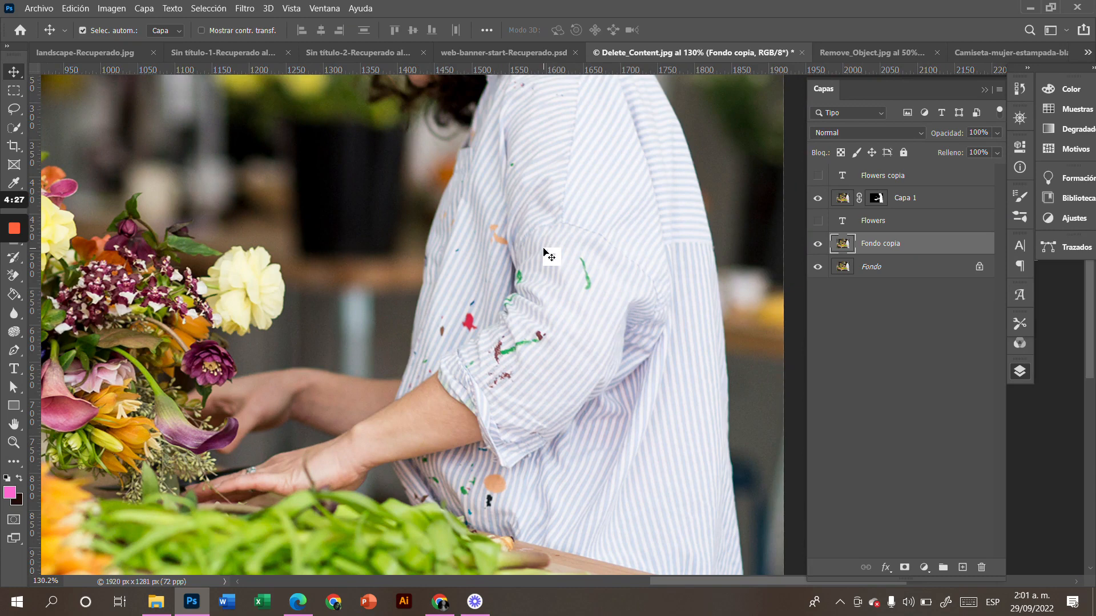
click(1050, 7)
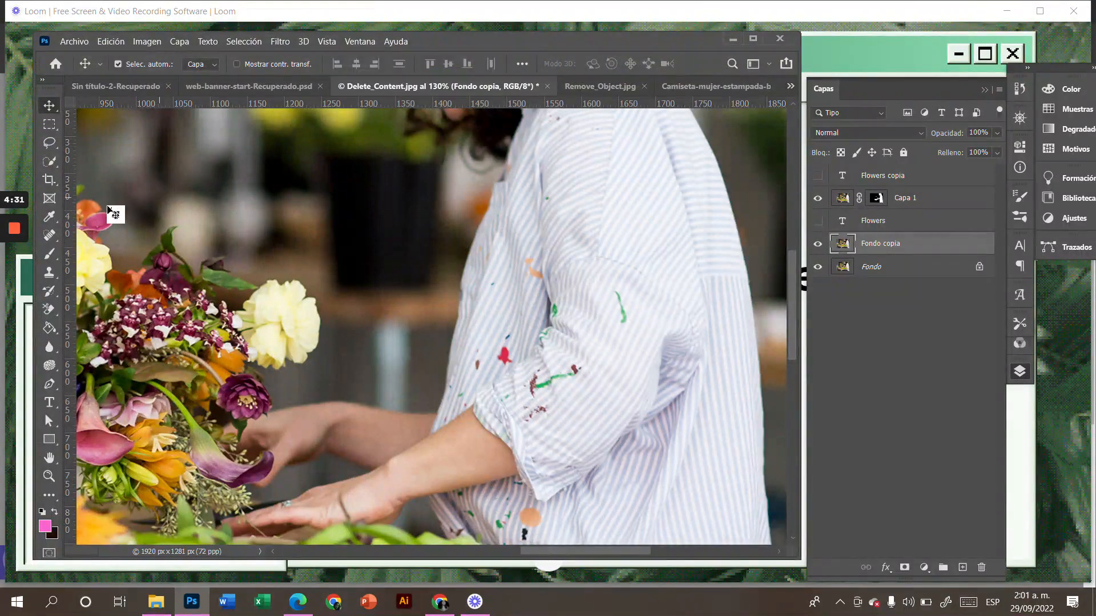
- Choose the Clone Stamp, sample clean fabric near the green stain on the upper sleeve, and set the brush size to 45 px
click(51, 235)
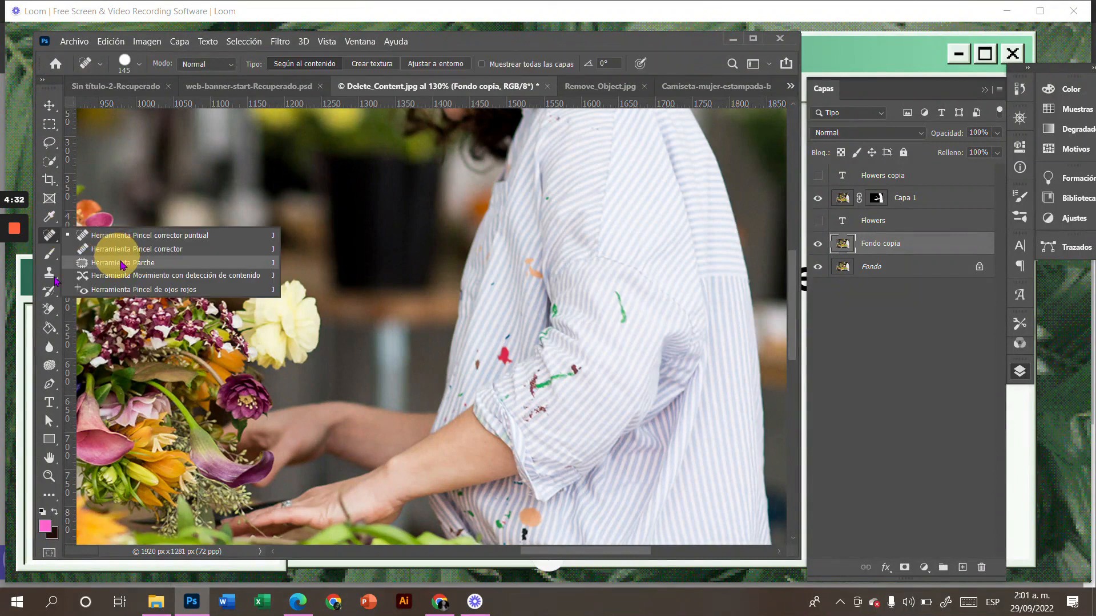
click(49, 273)
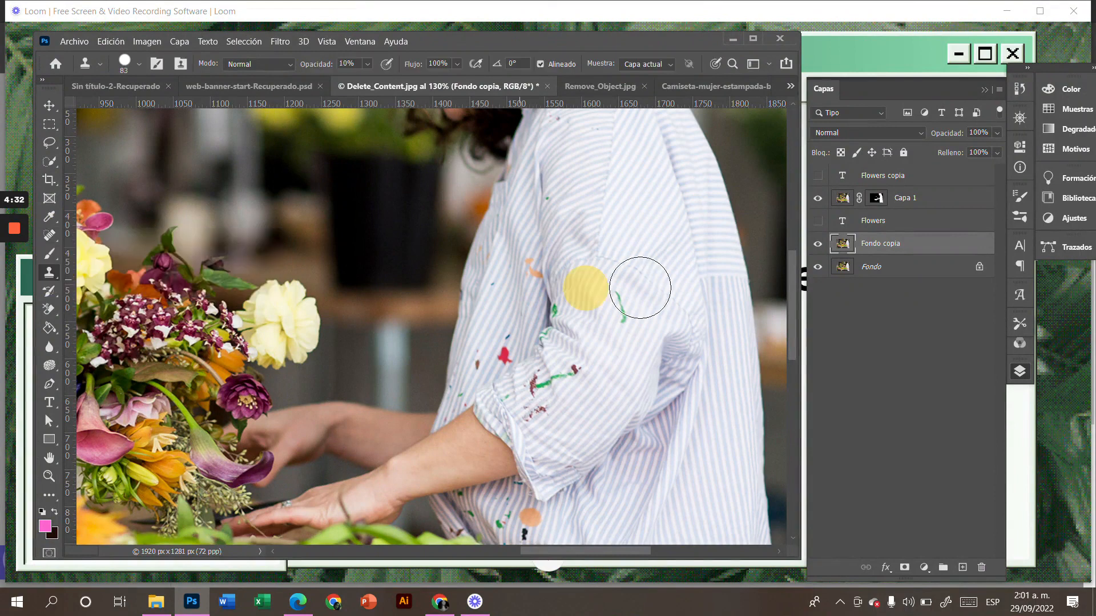
alt+click(621, 286)
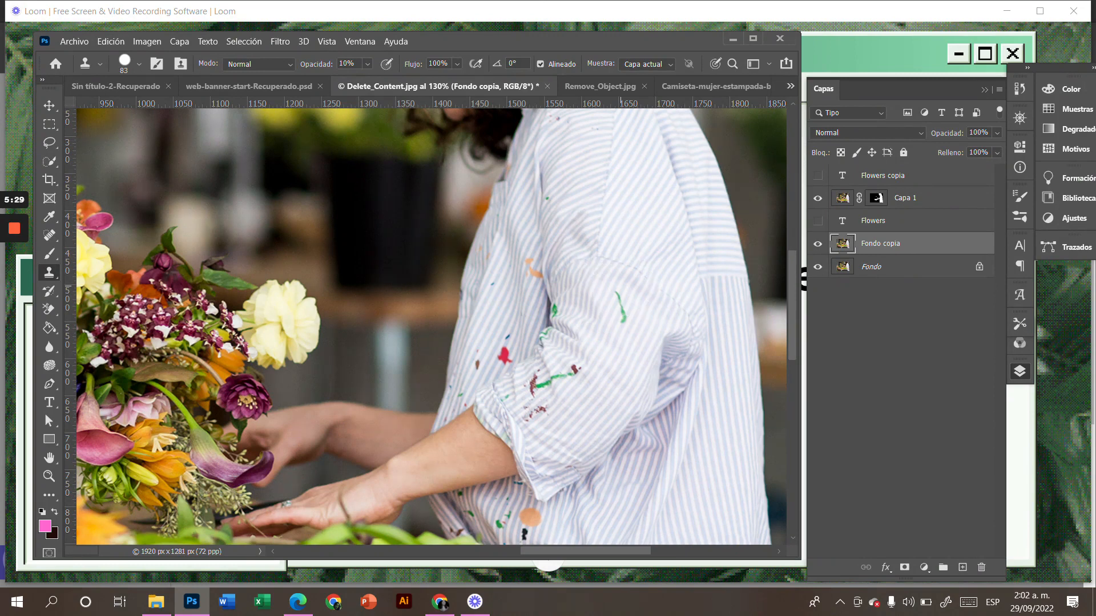
scroll(644, 266, up, 2)
scroll(644, 267, up, 1)
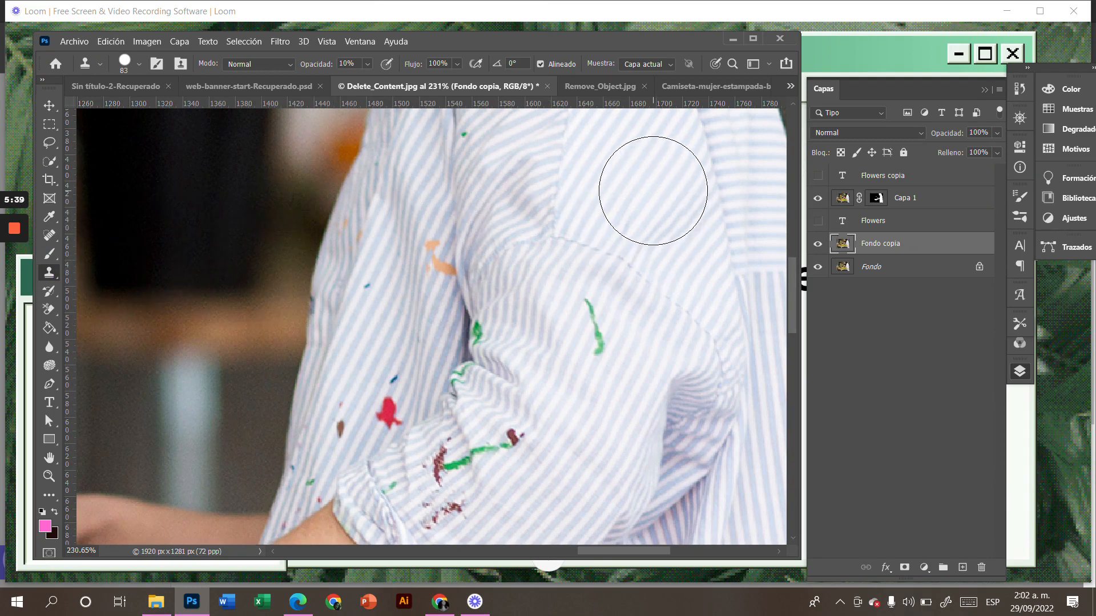
click(139, 63)
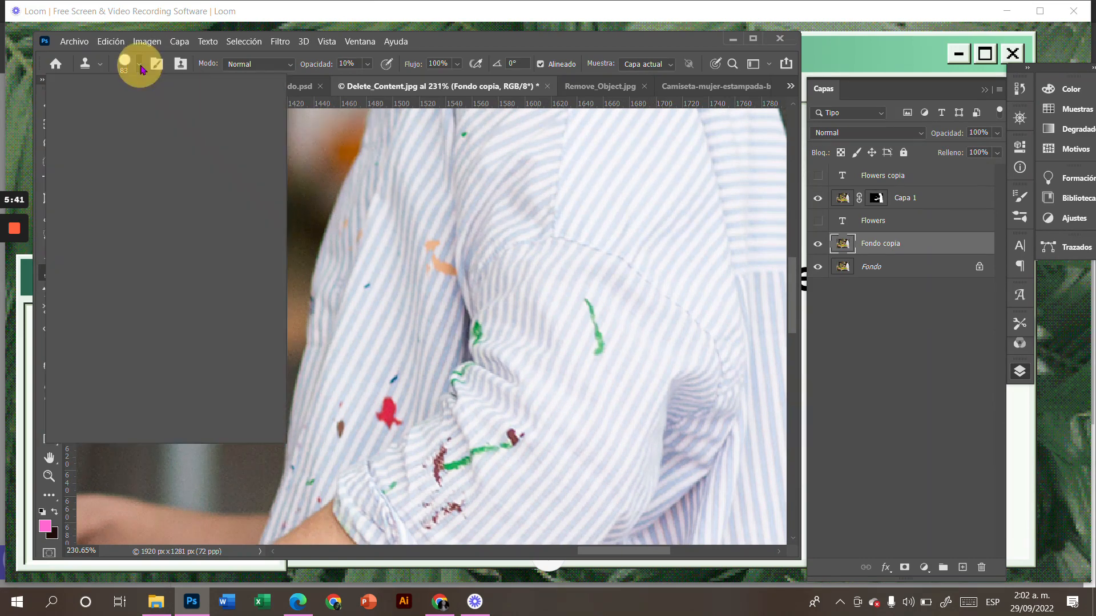
click(136, 104)
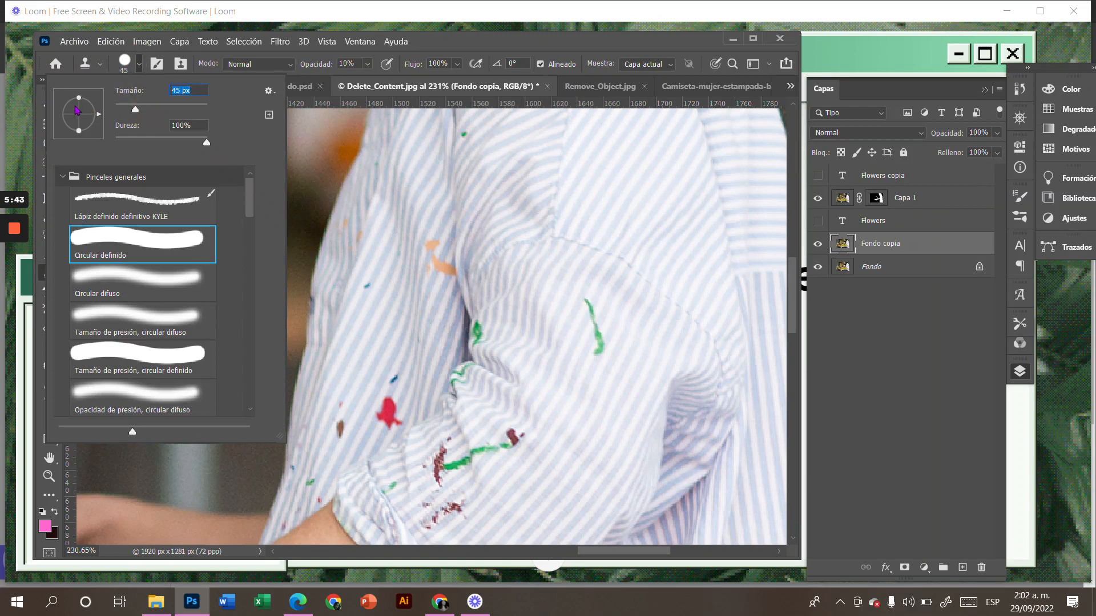
- Flatten the brush tip into an ellipse and restore it to a full circle
click(83, 99)
drag(83, 99, 83, 104)
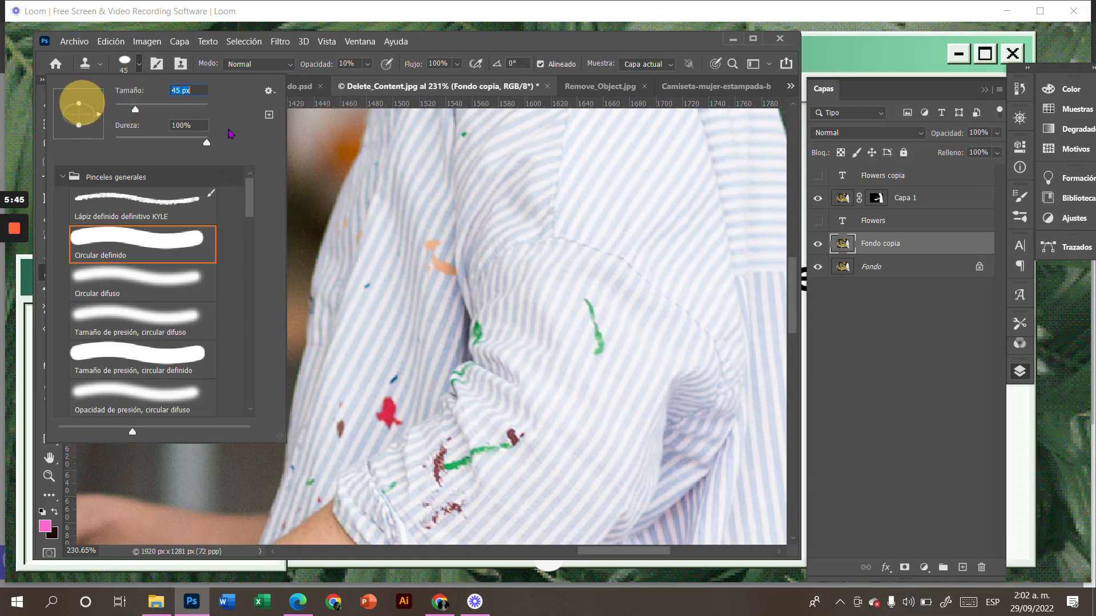
scroll(140, 272, down, 2)
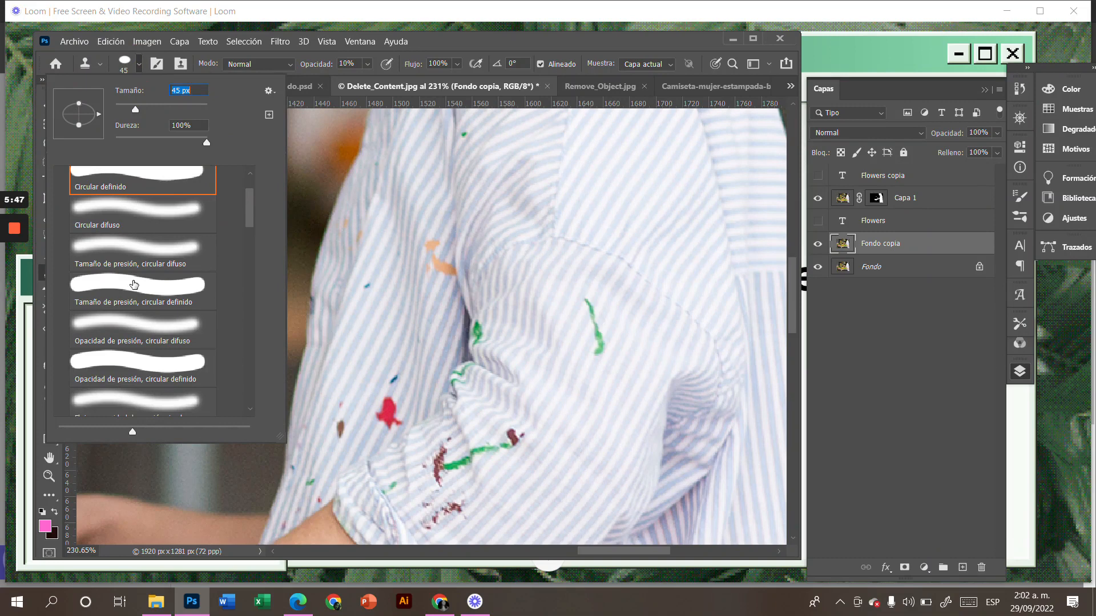
scroll(136, 277, up, 2)
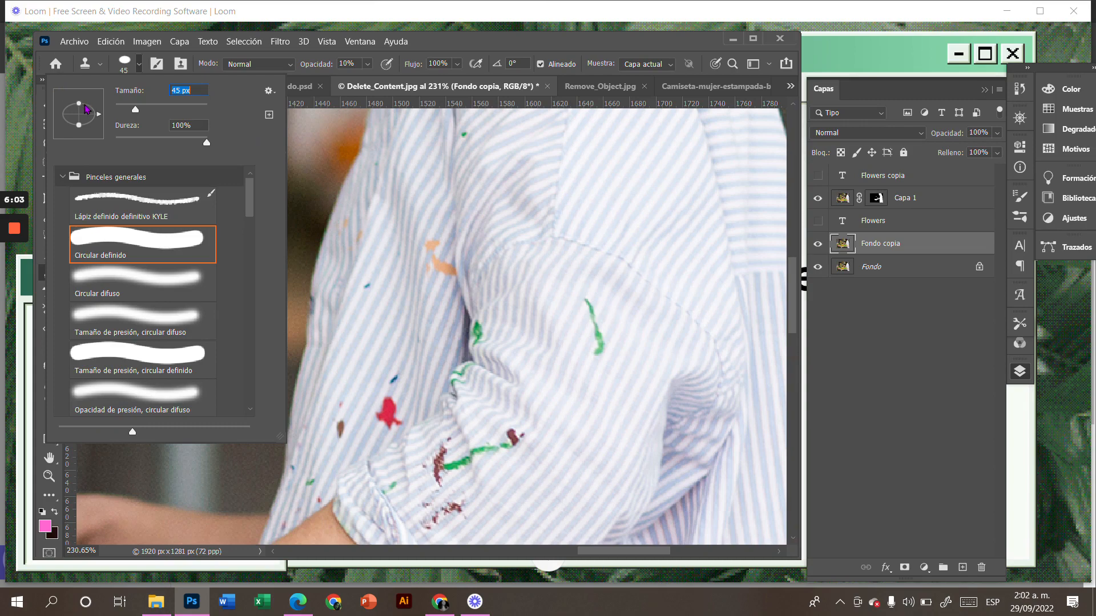
drag(79, 104, 79, 98)
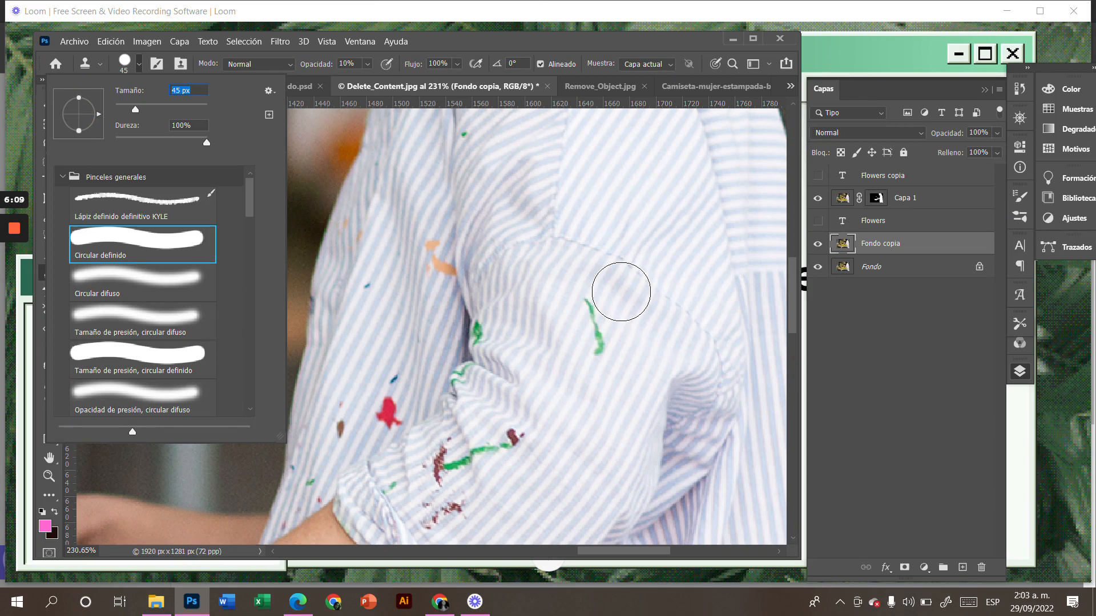
key(Return)
- Try cloning clean striped fabric over the green stain on the upper sleeve, and undo the clone strokes
alt+click(621, 292)
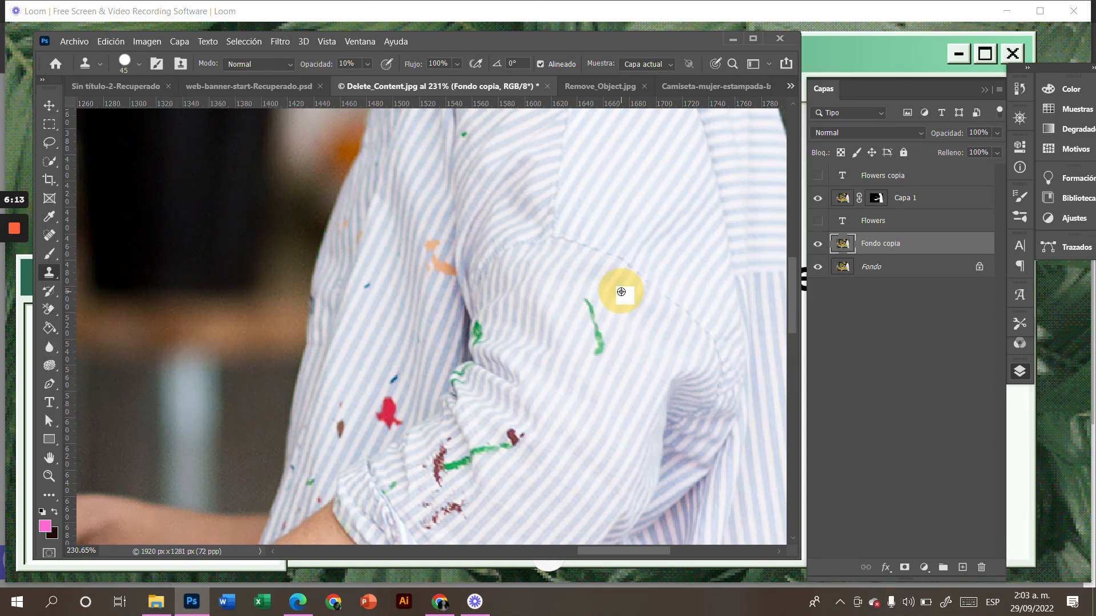
drag(624, 289, 598, 305)
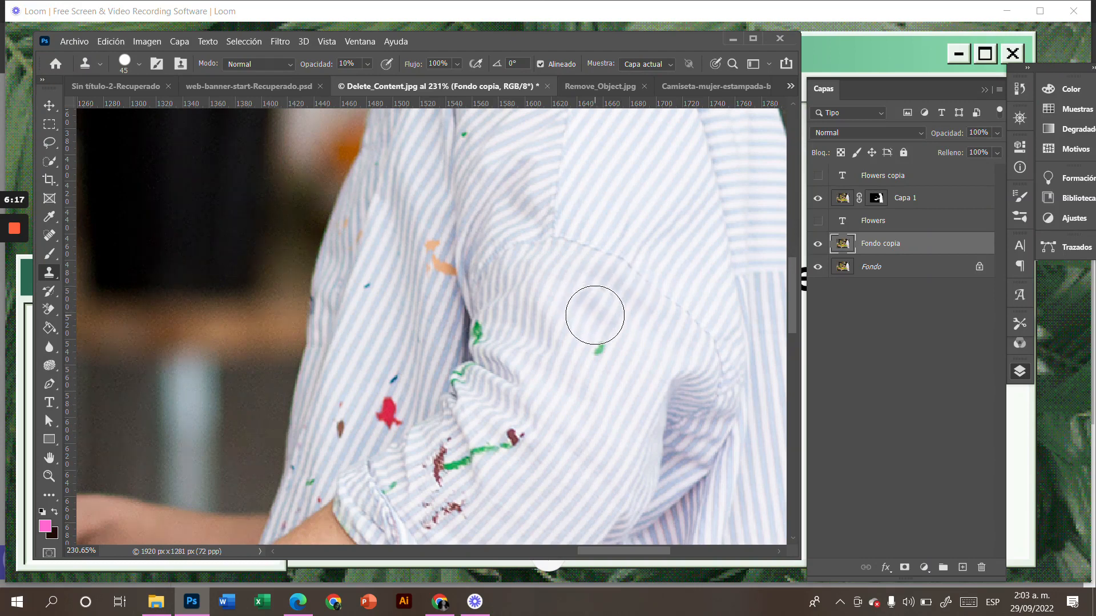
click(596, 315)
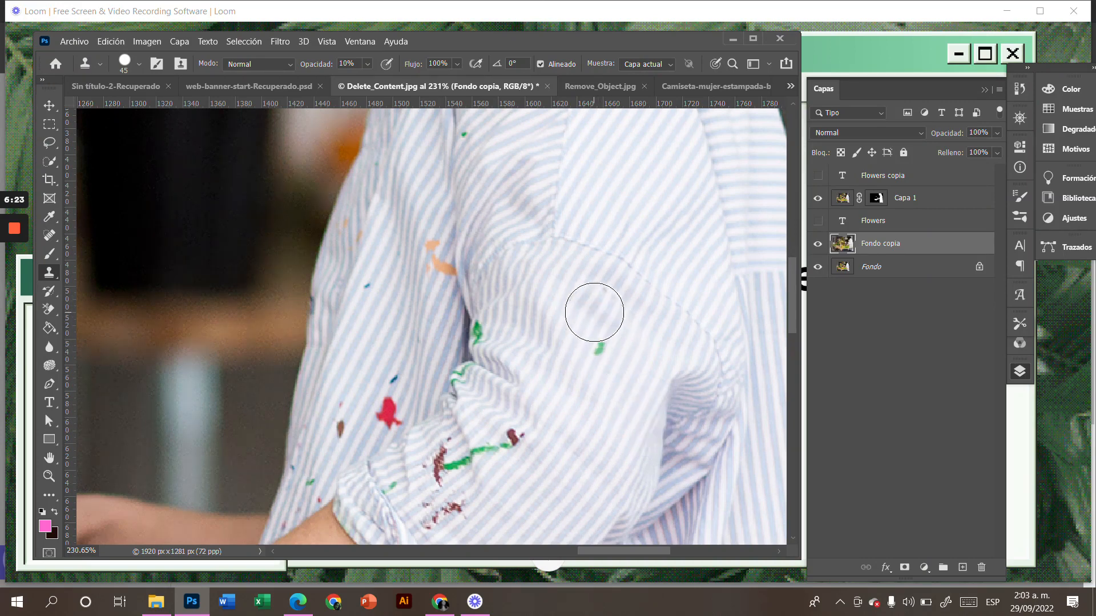
click(594, 312)
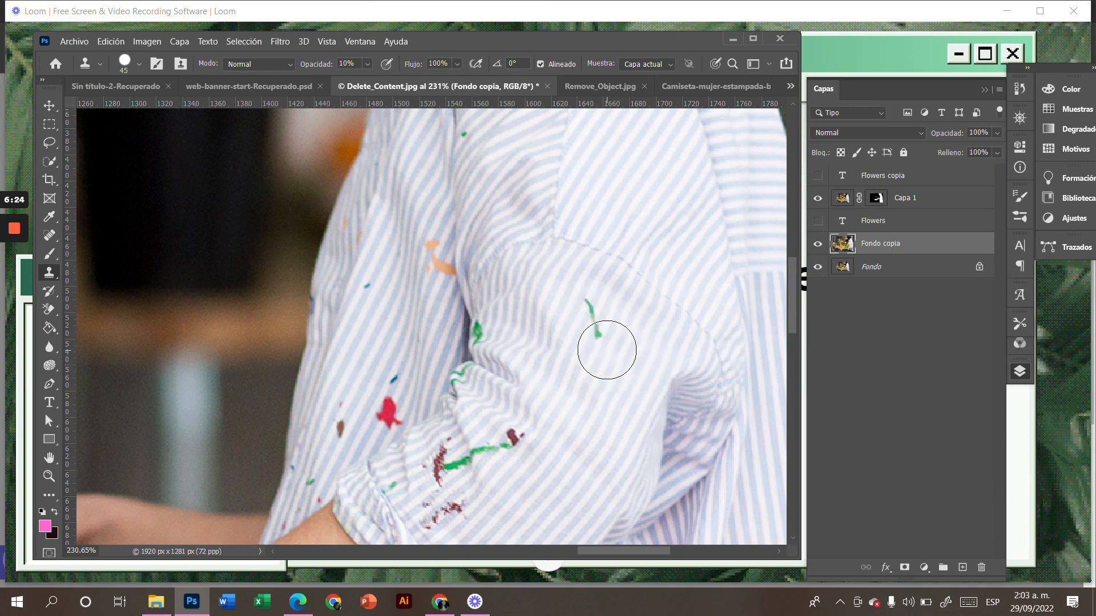
click(599, 335)
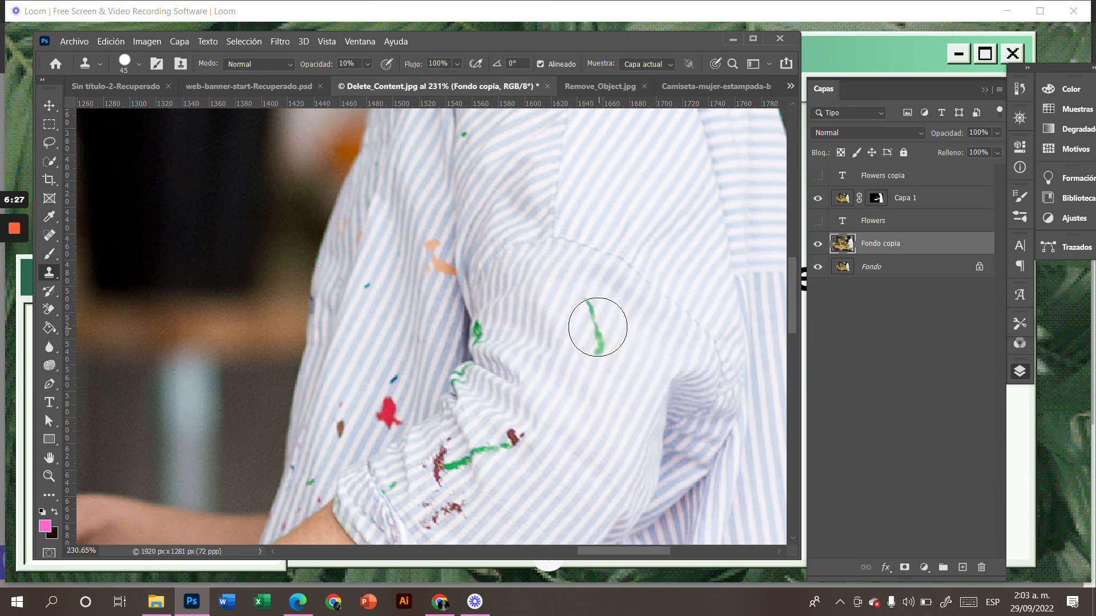
key(ctrl+z)
key(ctrl+z)
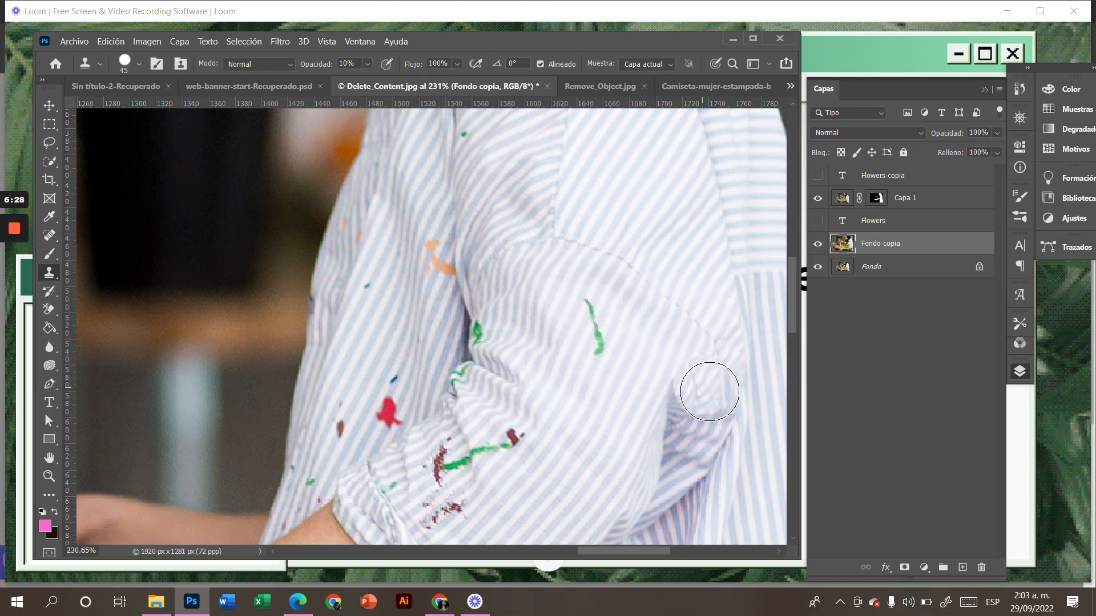
- Hide the masked Capa 1 layer and toggle the Fondo and Fondo copia layers, leaving both shown
click(818, 266)
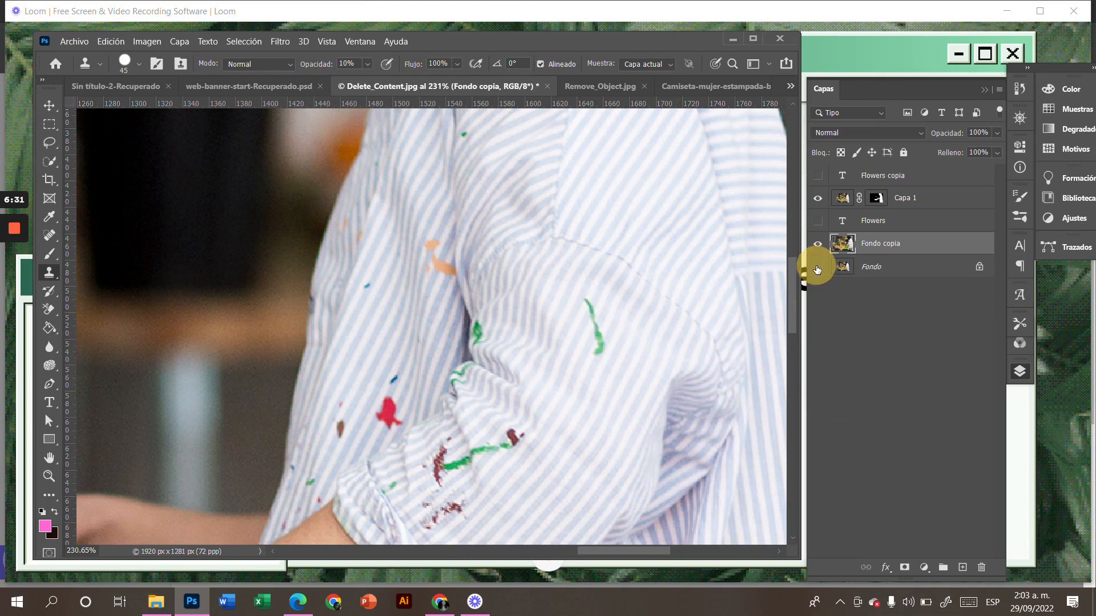
click(818, 265)
click(818, 247)
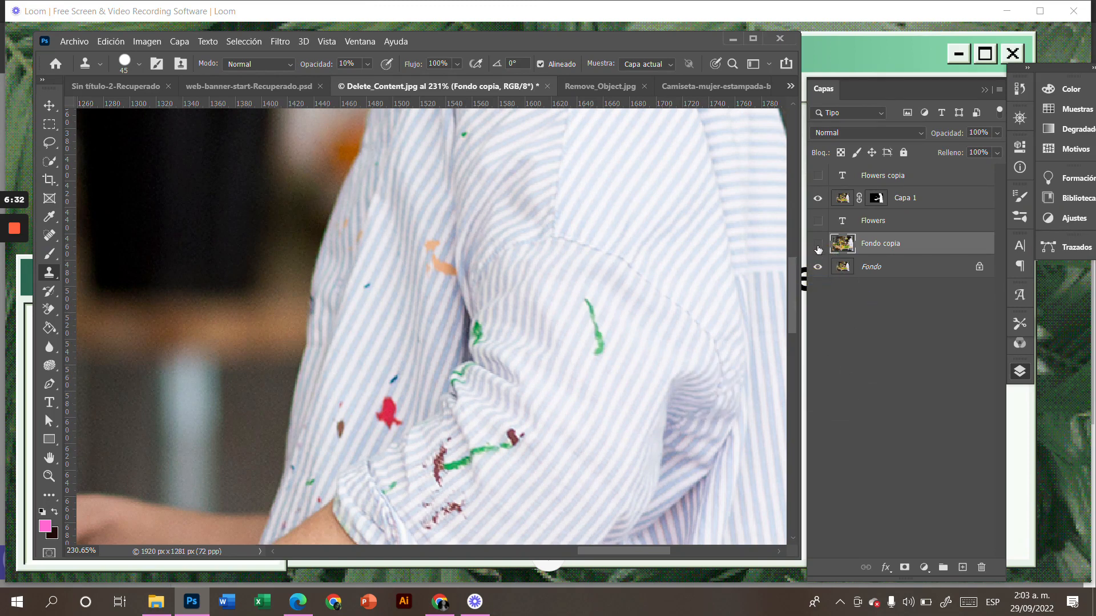
click(818, 198)
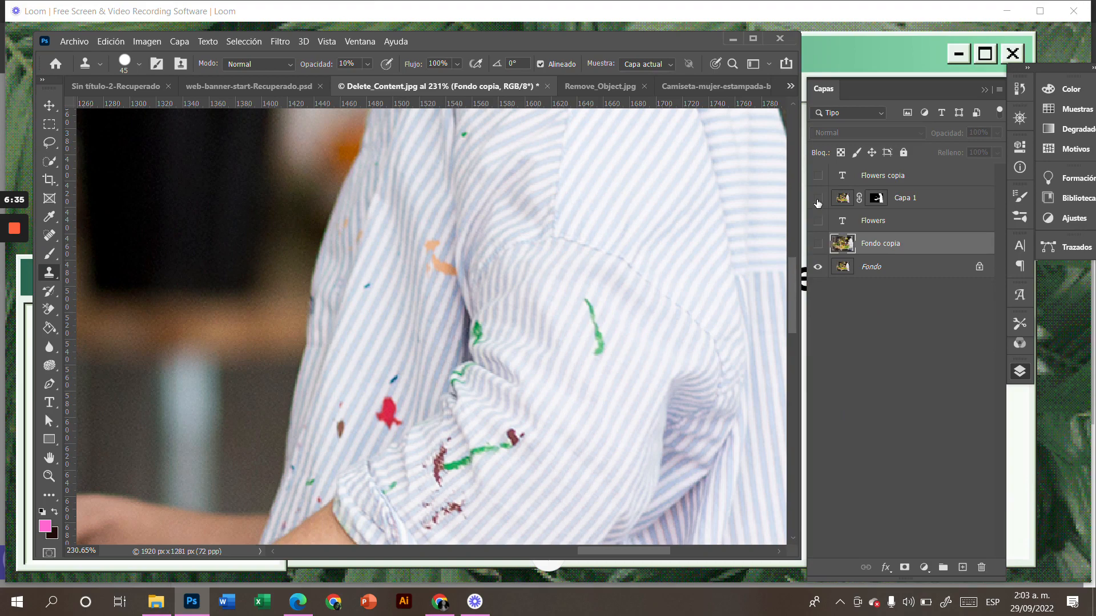
click(818, 244)
click(819, 246)
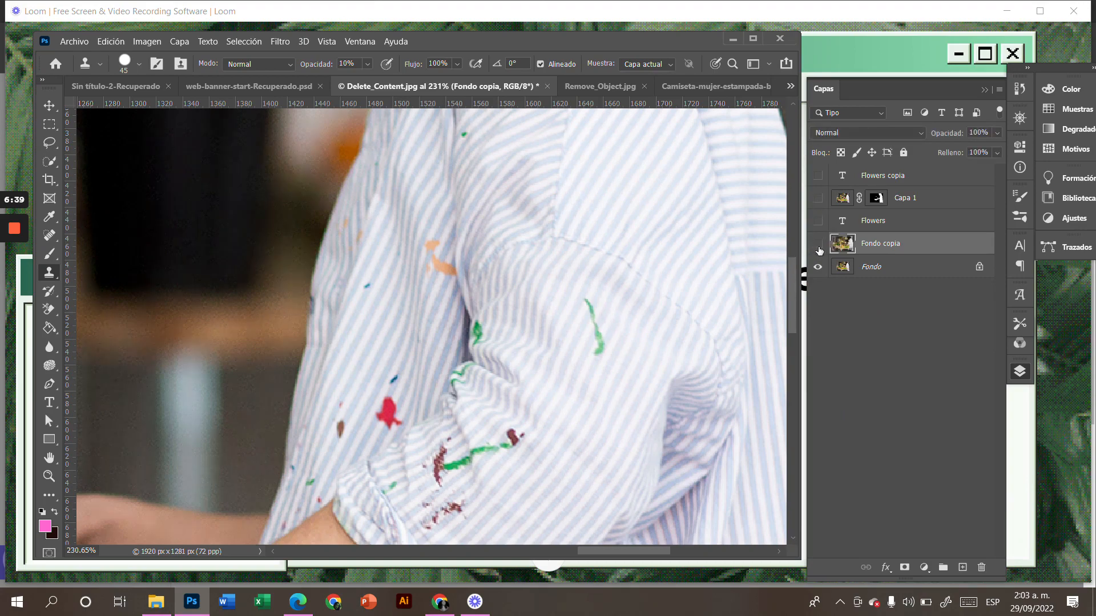
click(817, 249)
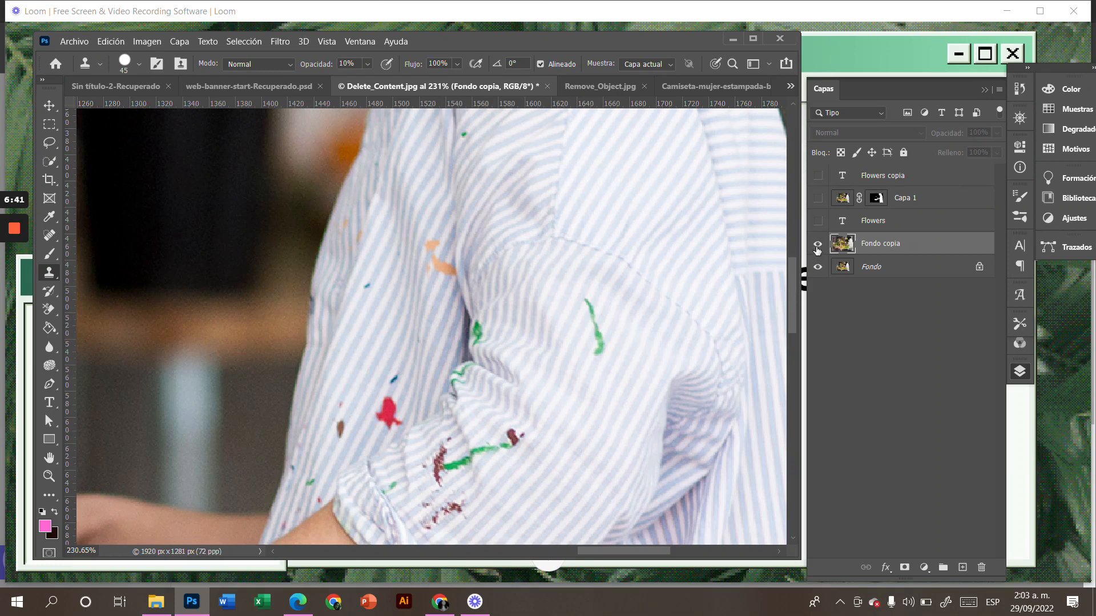
- Fade the green stain on the upper sleeve of Fondo copia with 10% opacity Clone Stamp strokes sampled from the adjacent fabric
click(596, 315)
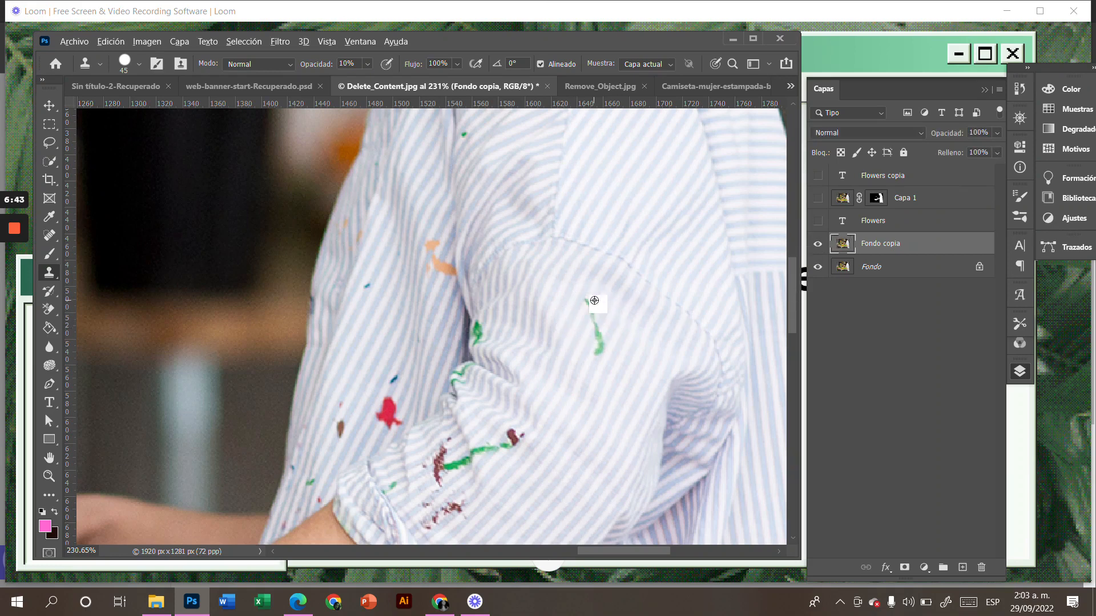
alt+click(594, 300)
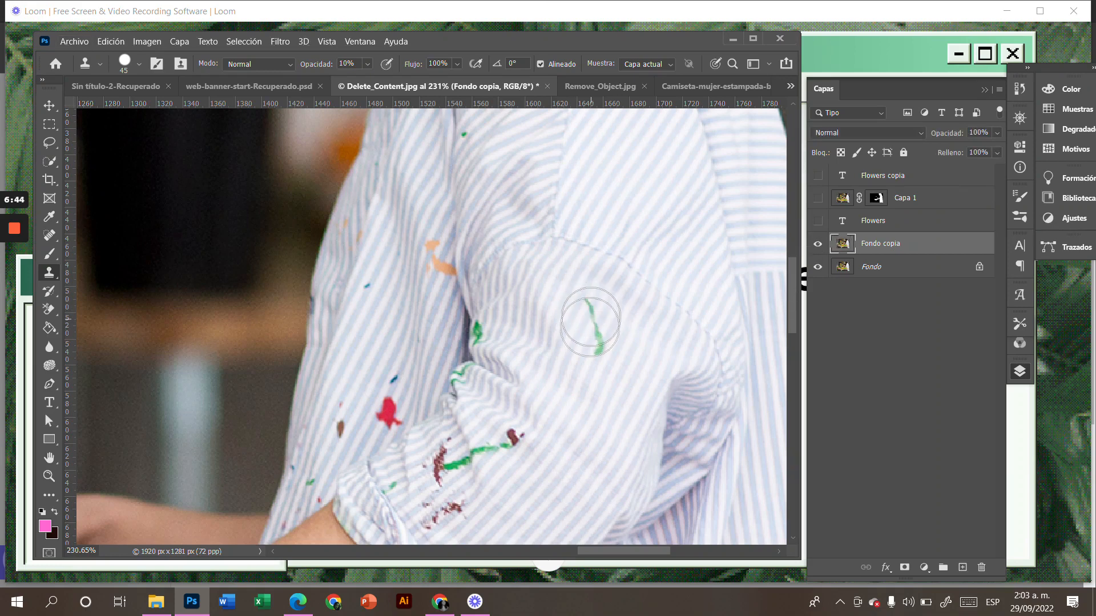
click(590, 314)
click(589, 312)
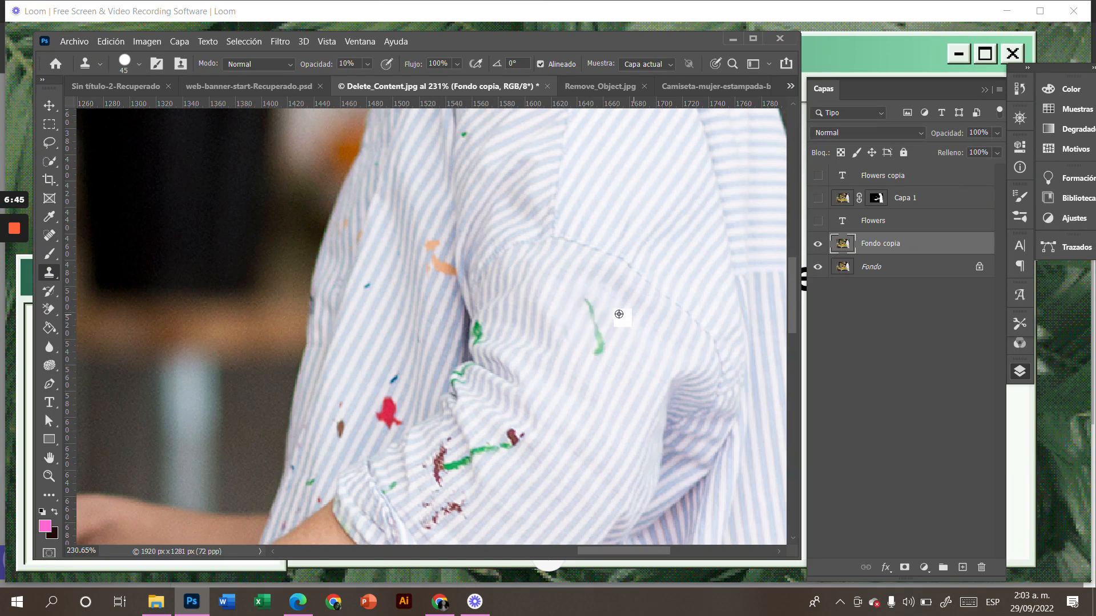
alt+click(605, 318)
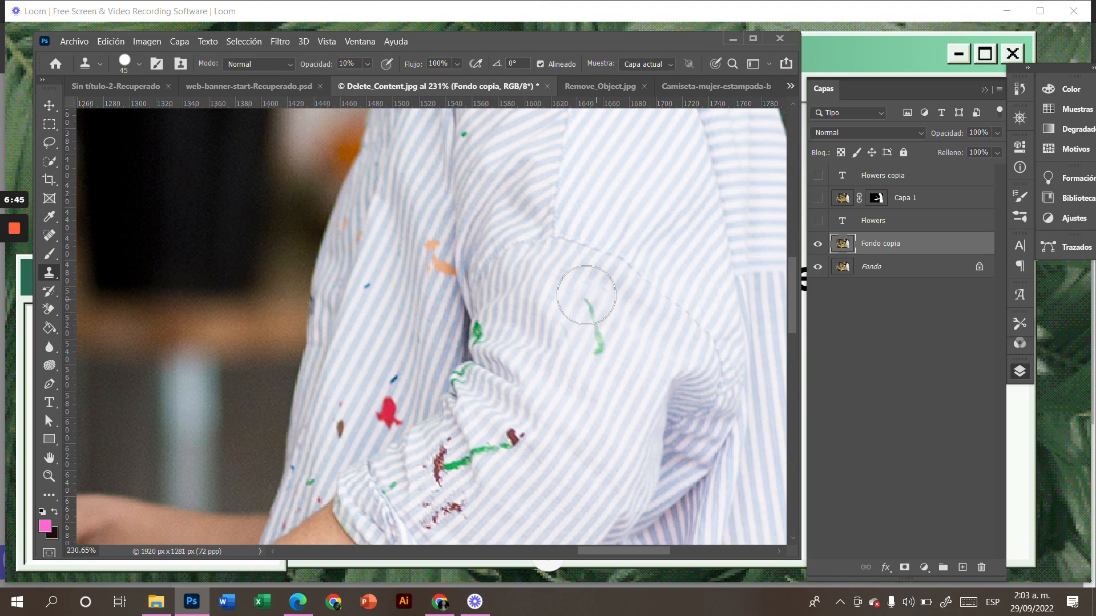
drag(586, 295, 589, 305)
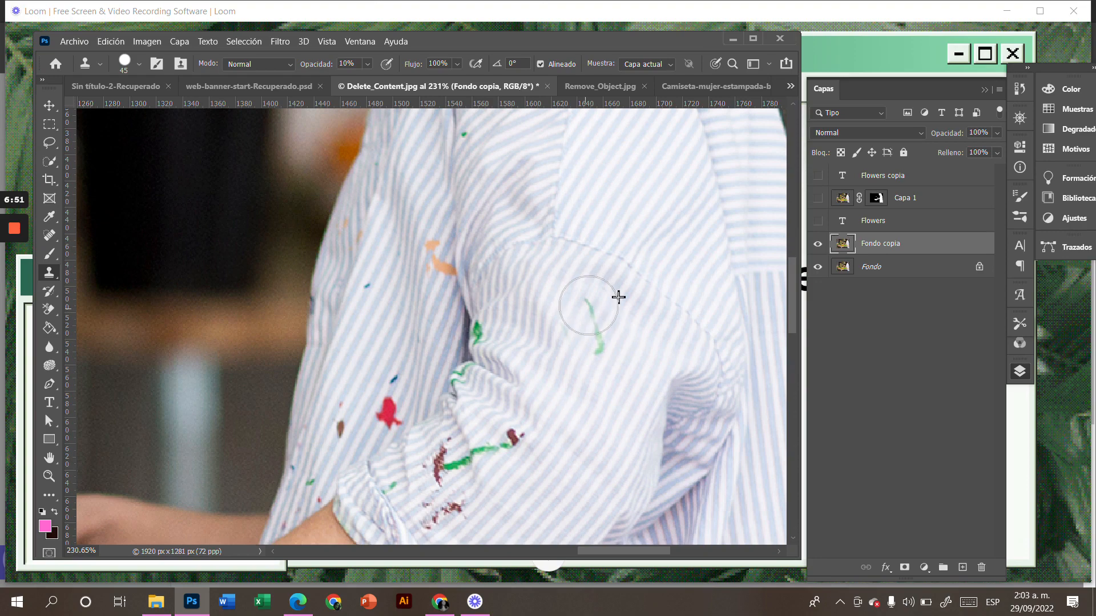
click(586, 340)
- Select the Spot Healing Brush and try its brush size setting
right_click(53, 234)
click(51, 235)
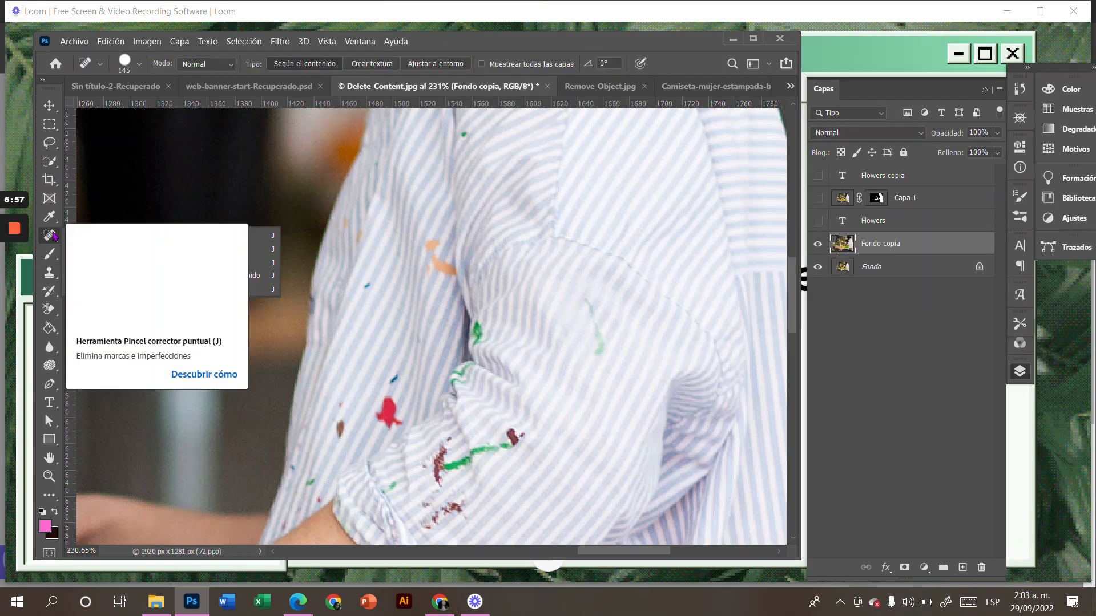
right_click(53, 234)
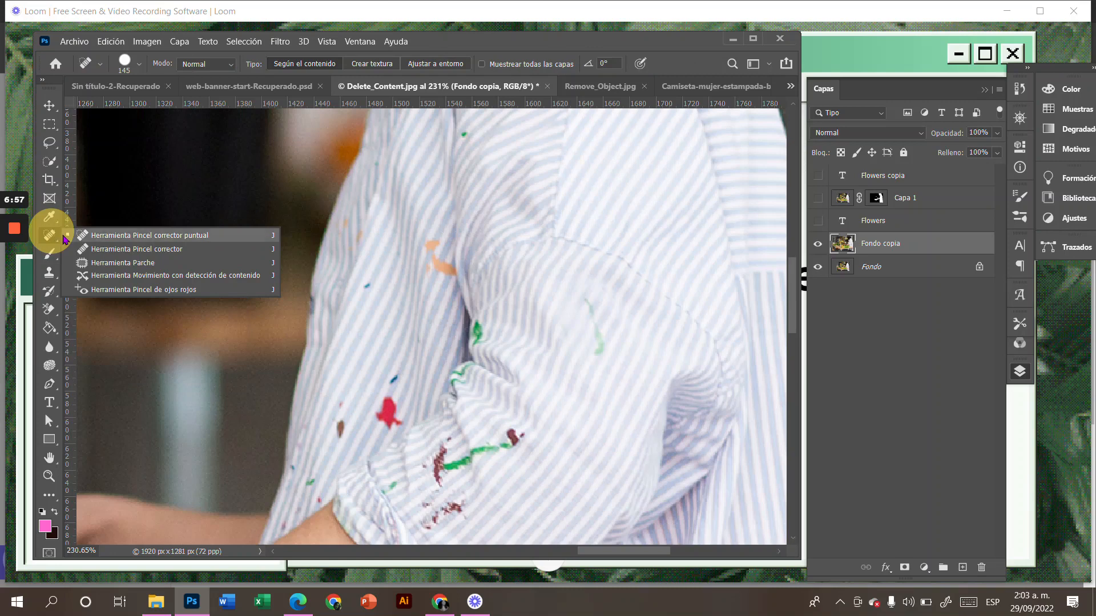
click(90, 242)
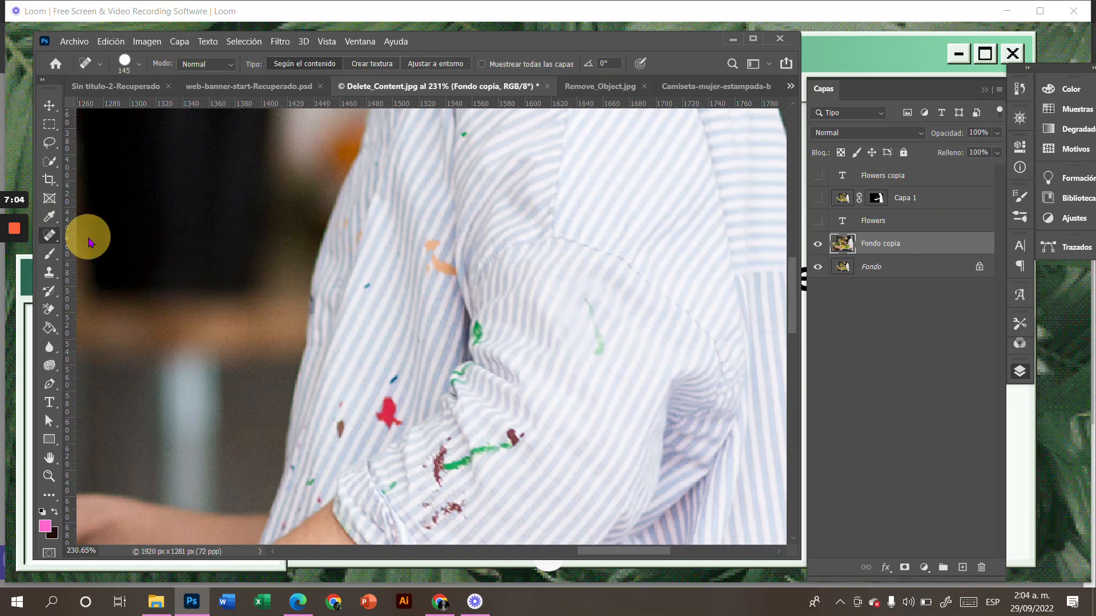
click(140, 64)
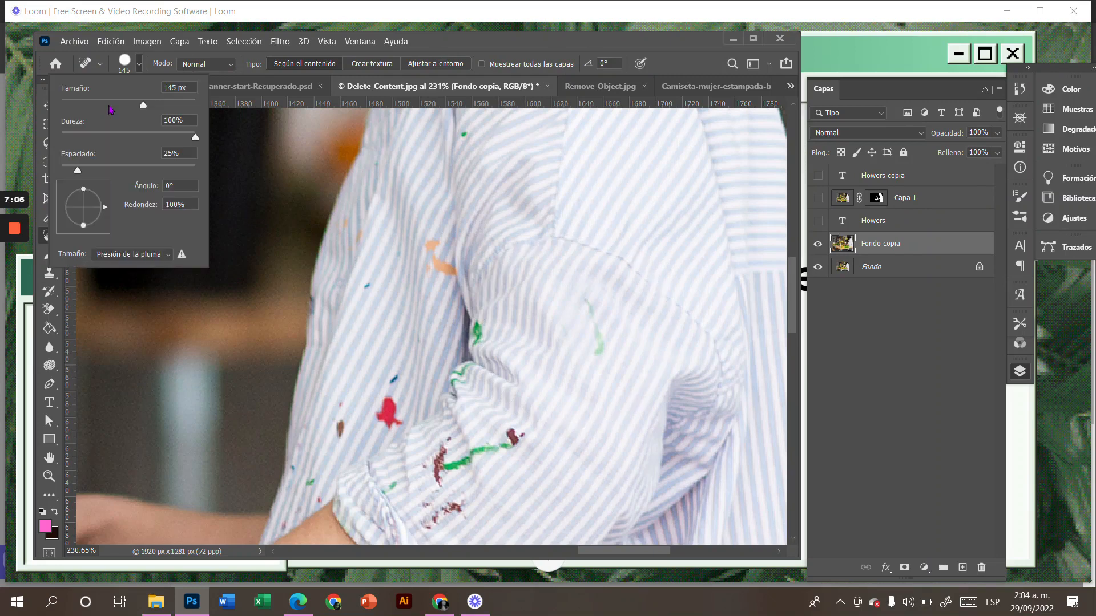
drag(109, 106, 98, 105)
- Remove the faded green stain on the upper sleeve with the Patch tool, using a freehand selection drawn beside it
click(45, 236)
drag(45, 237, 104, 263)
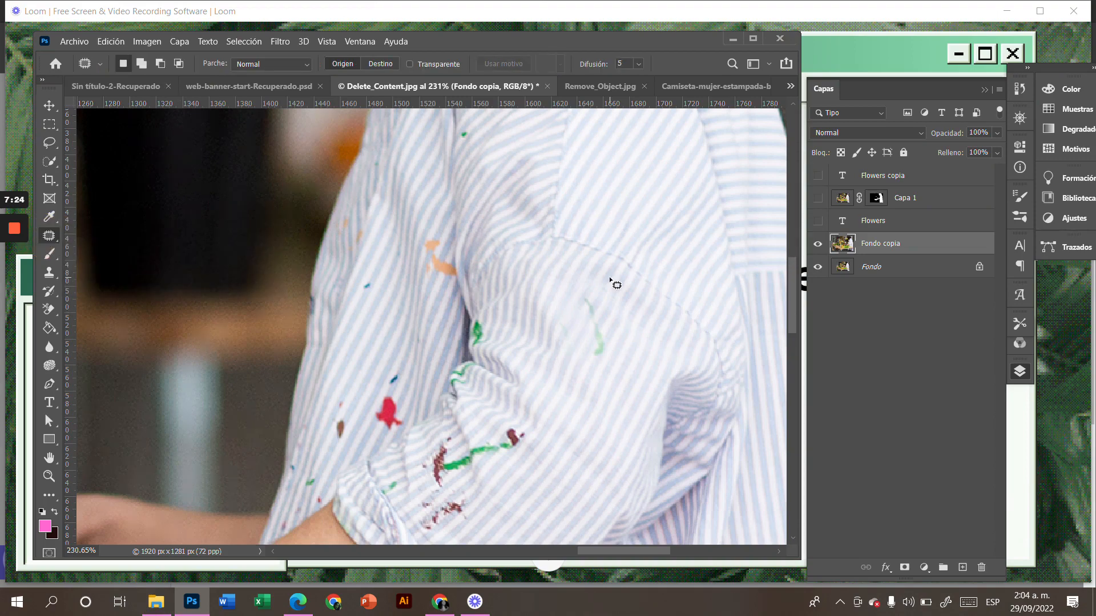
drag(602, 280, 606, 292)
mouse_move(606, 292)
mouse_down()
mouse_move(641, 331)
mouse_move(612, 292)
mouse_up()
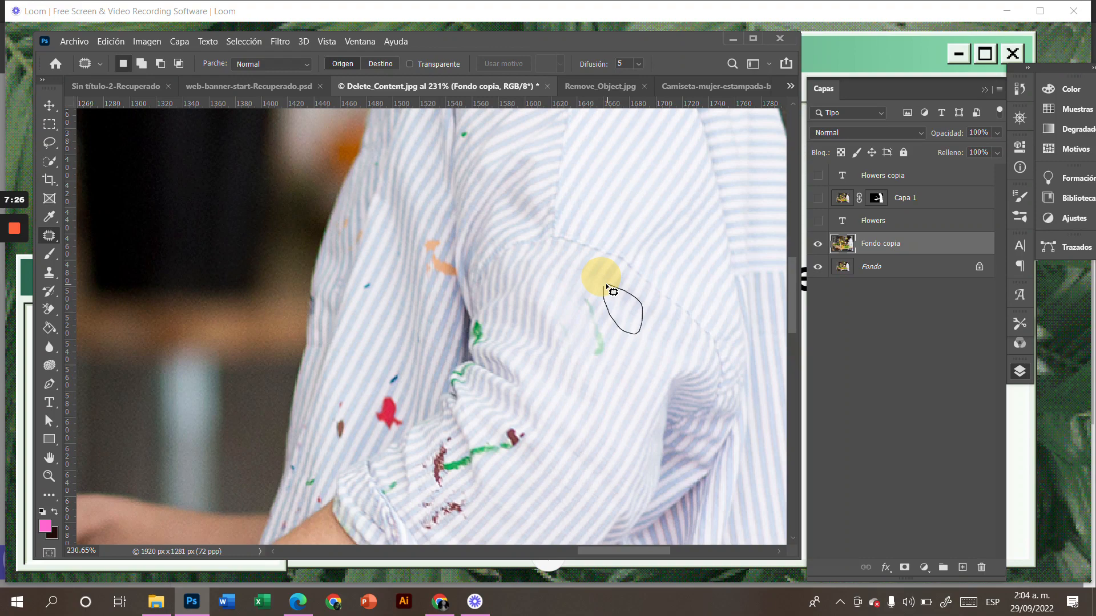
drag(606, 285, 606, 285)
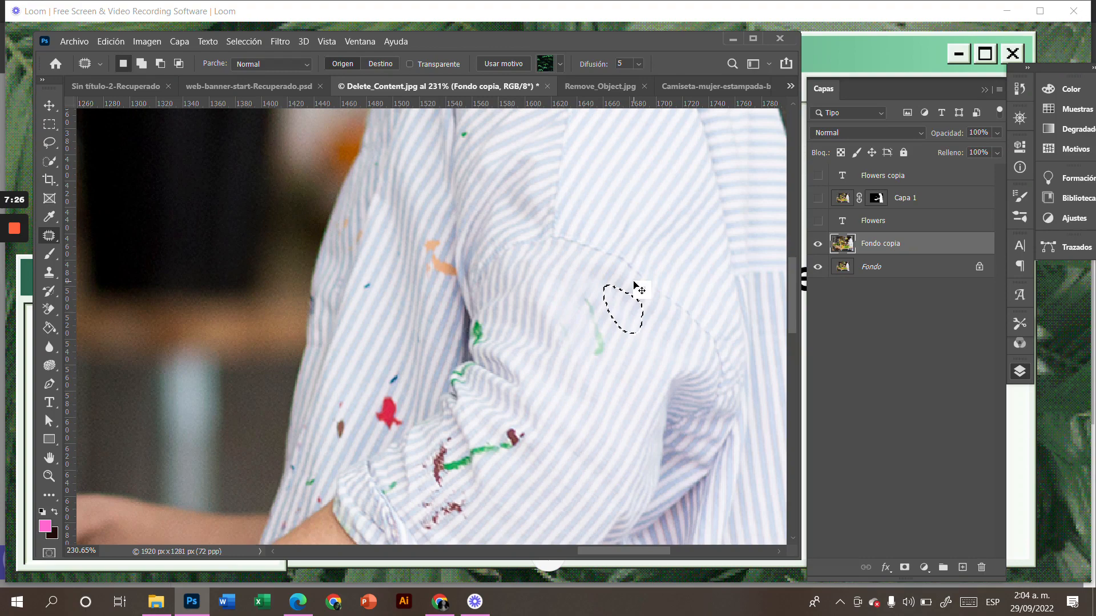
drag(634, 281, 589, 316)
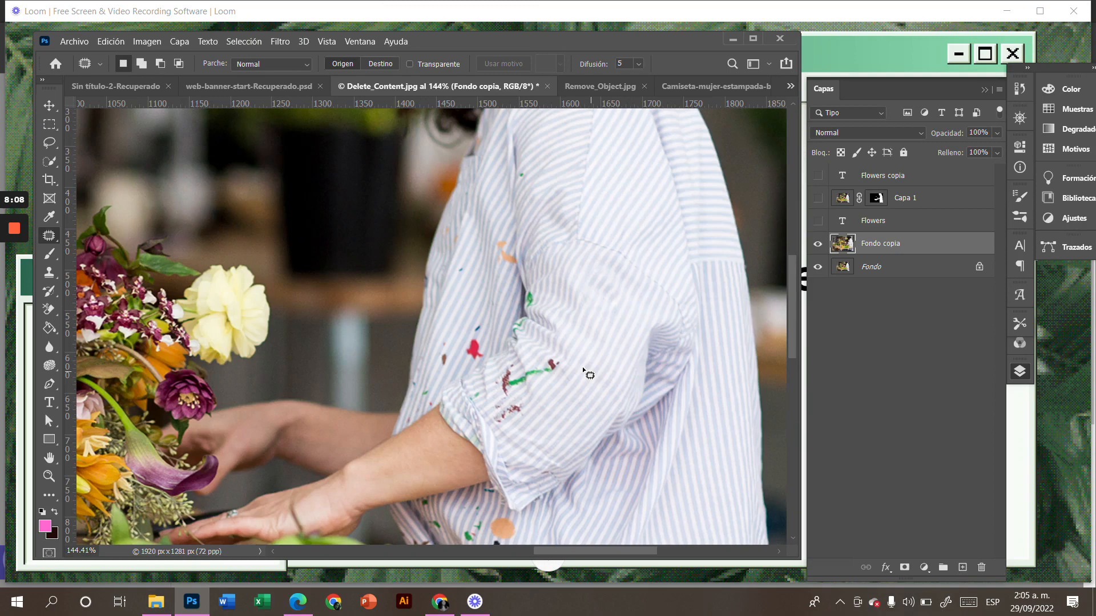
scroll(480, 340, up, 4)
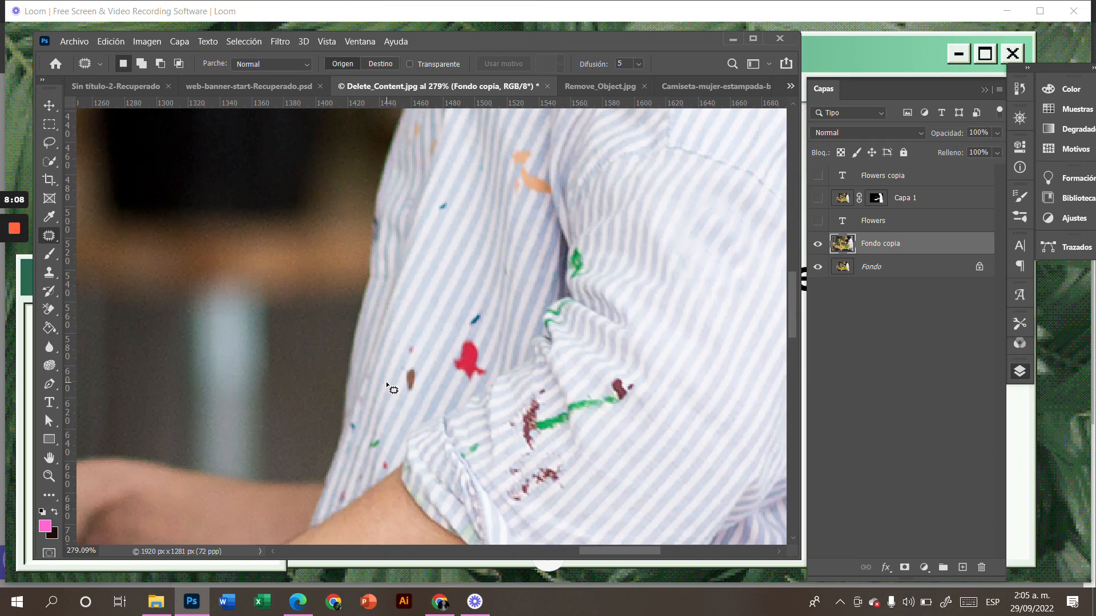
- Remove the lower maroon splatter on the sleeve with the Patch tool, replacing it with clean striped fabric beside it, and clear the selection
scroll(387, 382, down, 3)
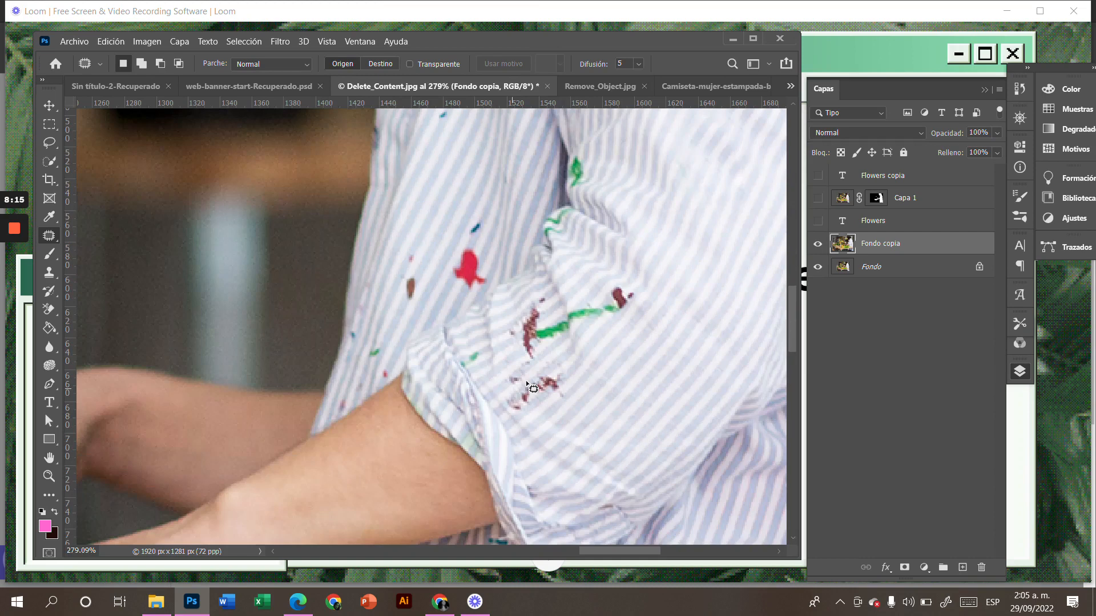
drag(505, 371, 501, 410)
drag(501, 410, 509, 370)
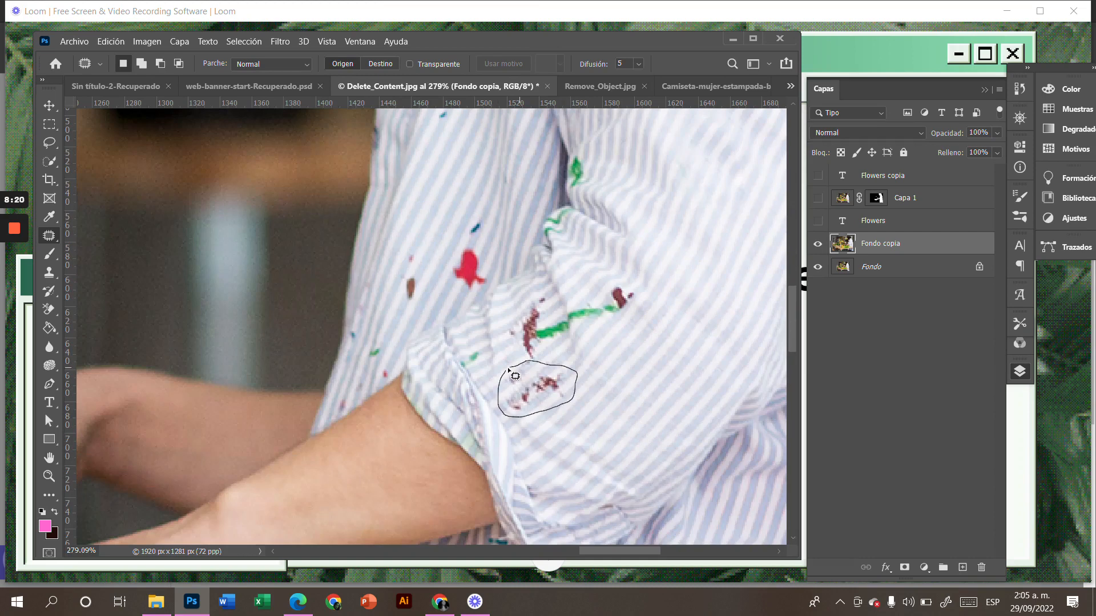
drag(523, 395, 588, 416)
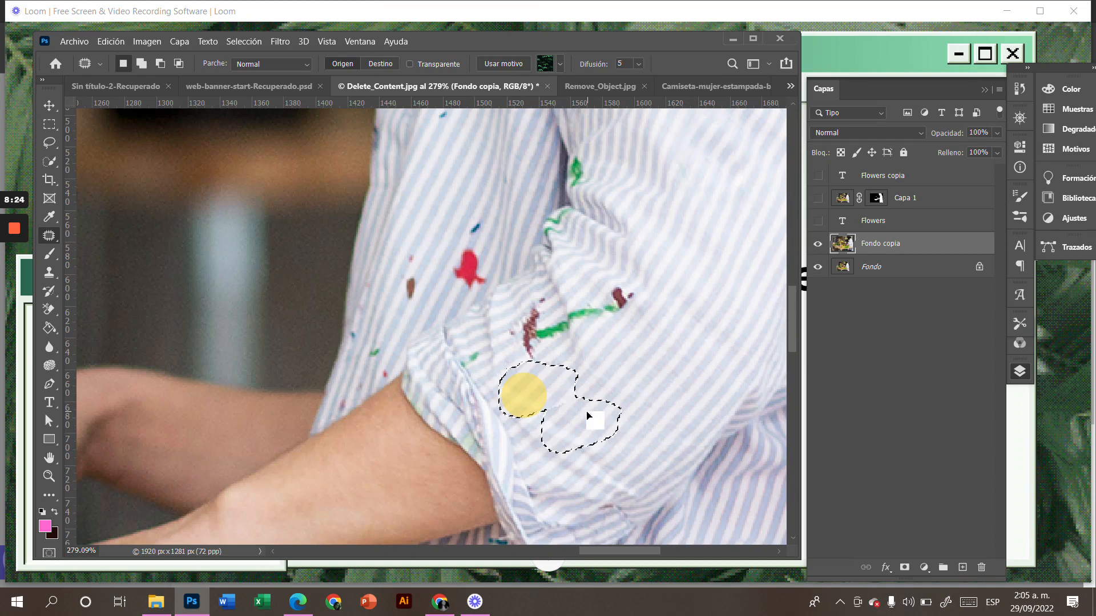
drag(587, 416, 594, 416)
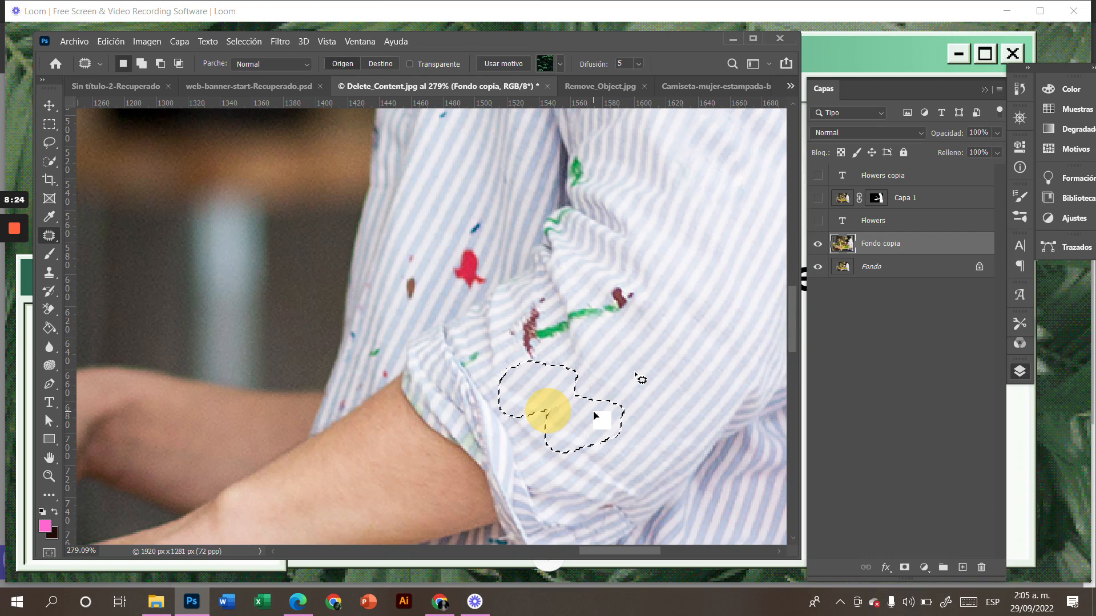
drag(595, 415, 595, 416)
click(633, 371)
- Try to patch the maroon spot at the outer end of the sleeve's green streak using the adjacent fabric, and undo it
drag(609, 283, 626, 280)
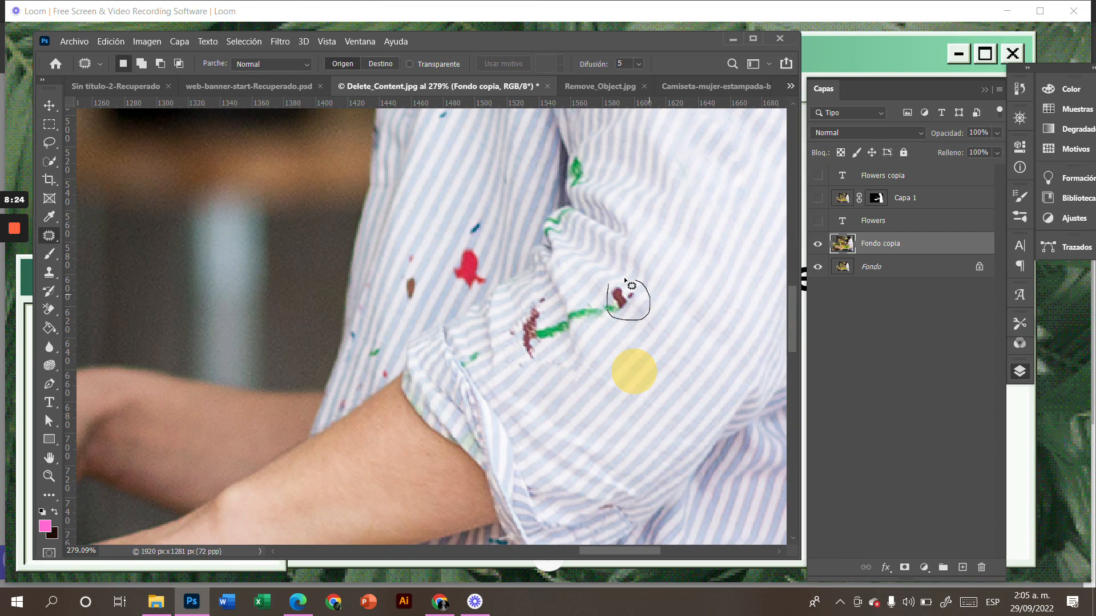
drag(624, 278, 609, 282)
drag(628, 300, 669, 315)
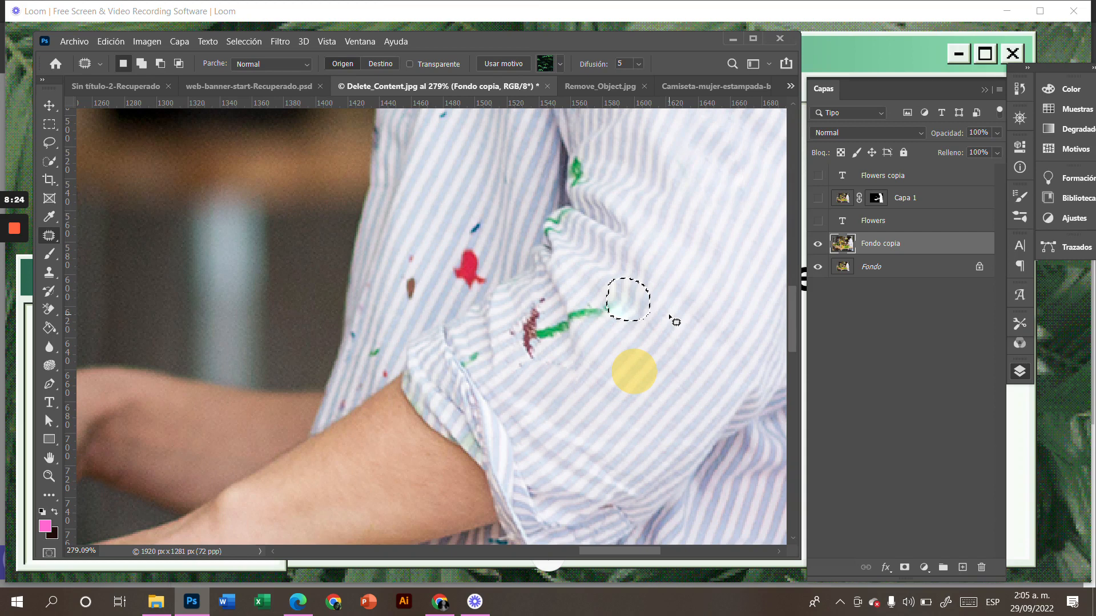
key(ctrl+z)
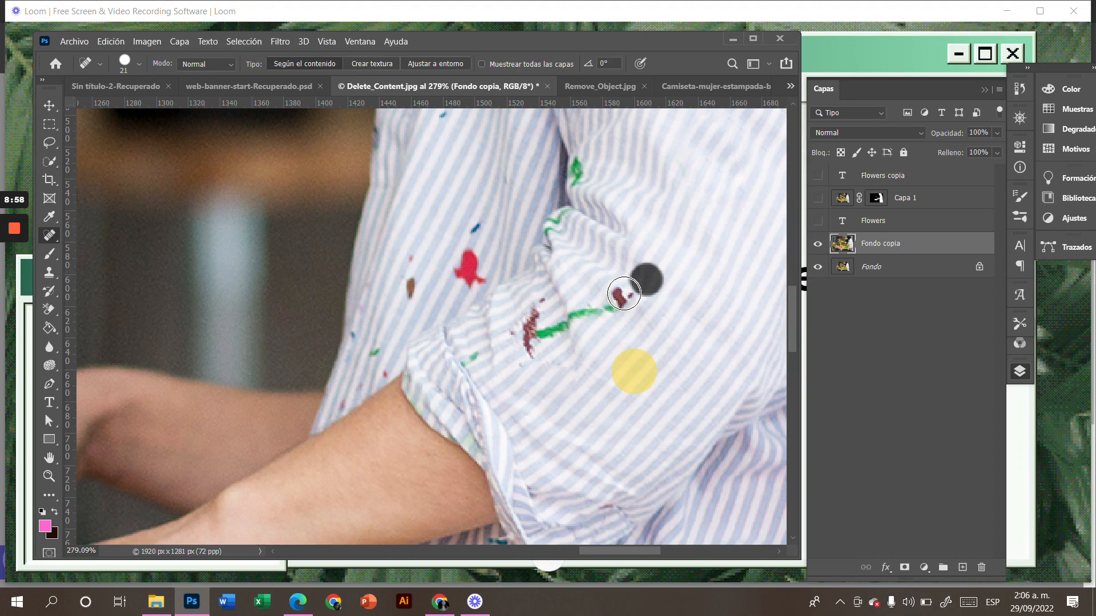
- Remove the maroon spot at the outer end of the green streak with the Spot Healing Brush at size 21
click(624, 294)
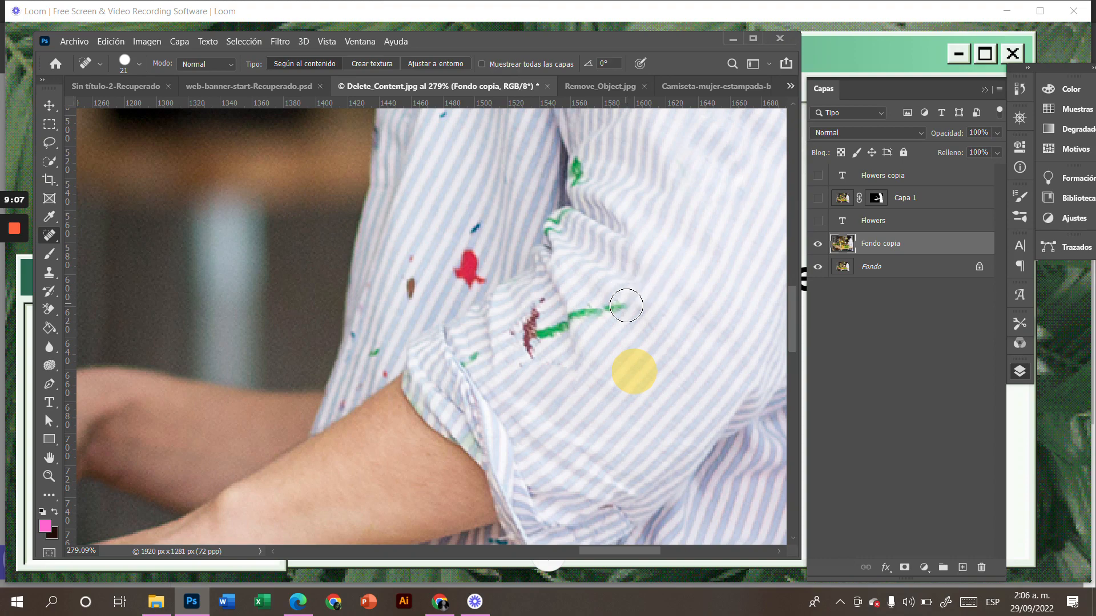
click(625, 306)
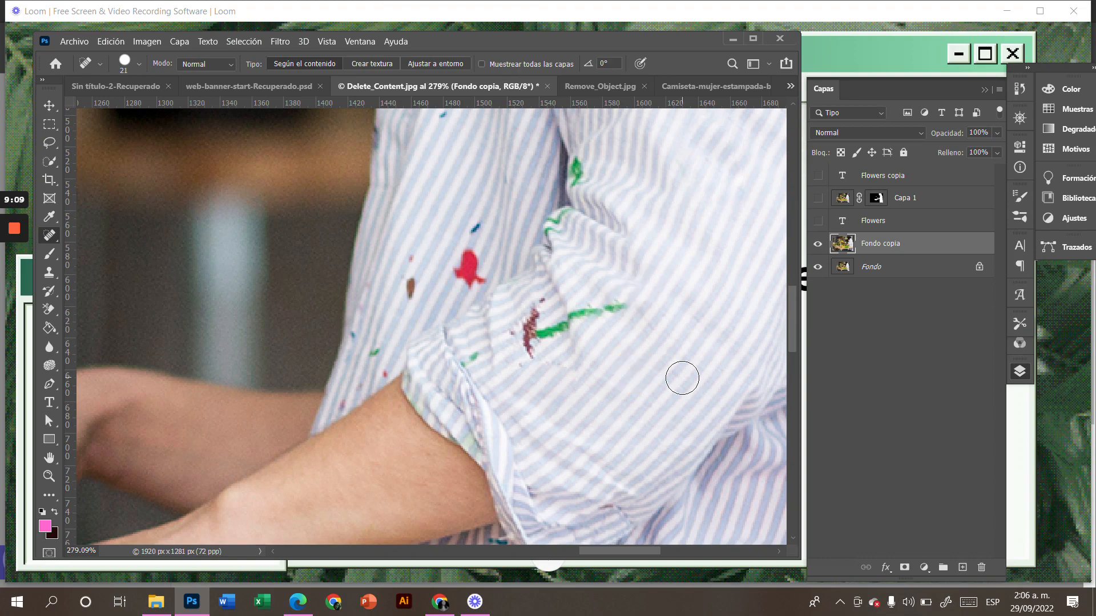
alt+click(617, 308)
click(509, 273)
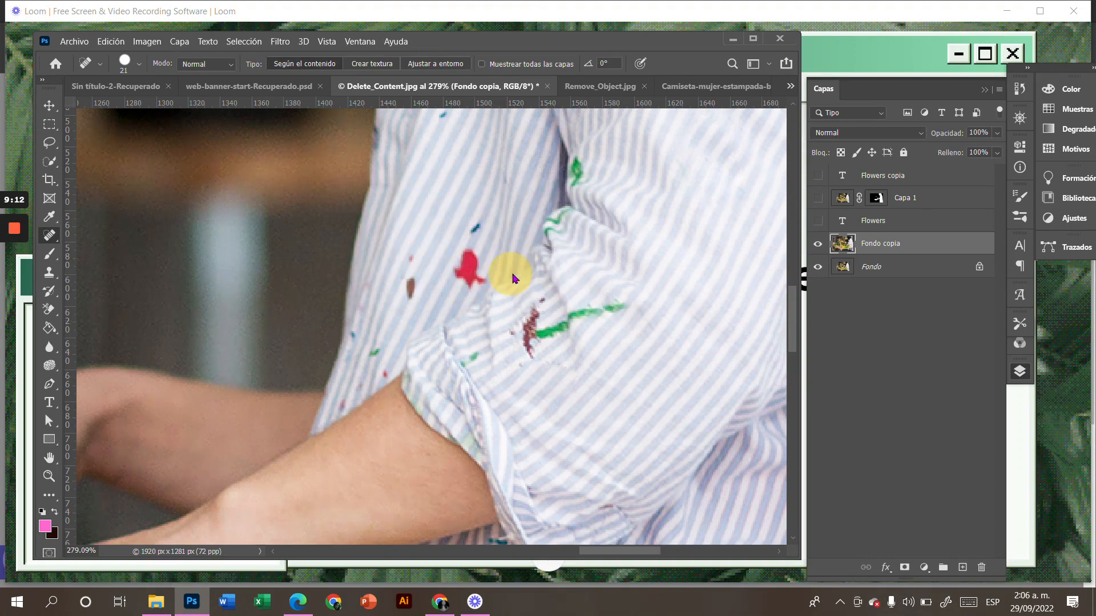
alt+click(617, 312)
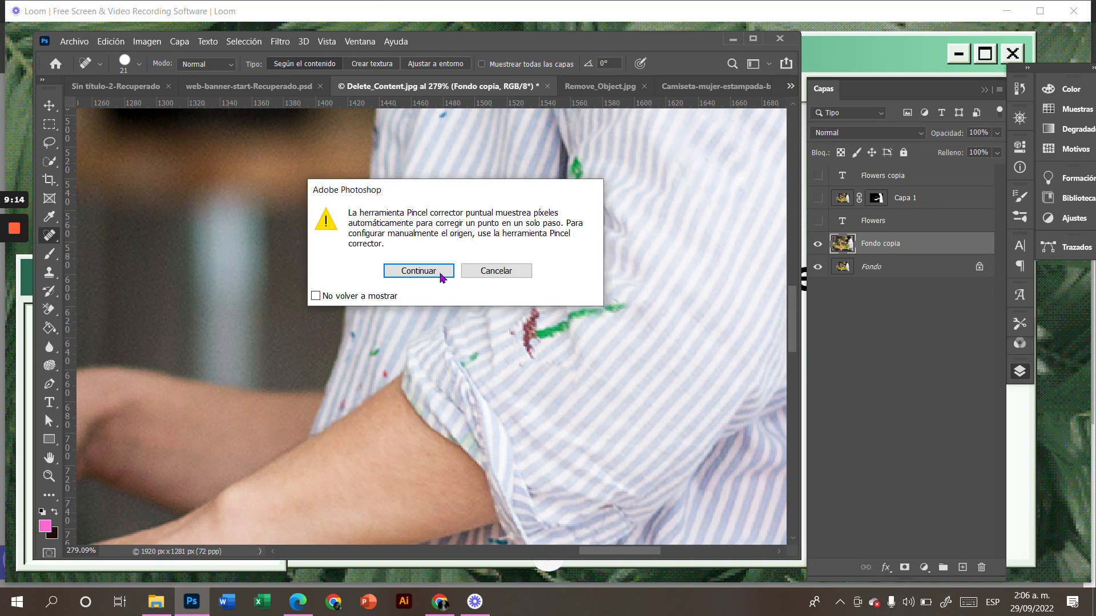
click(437, 273)
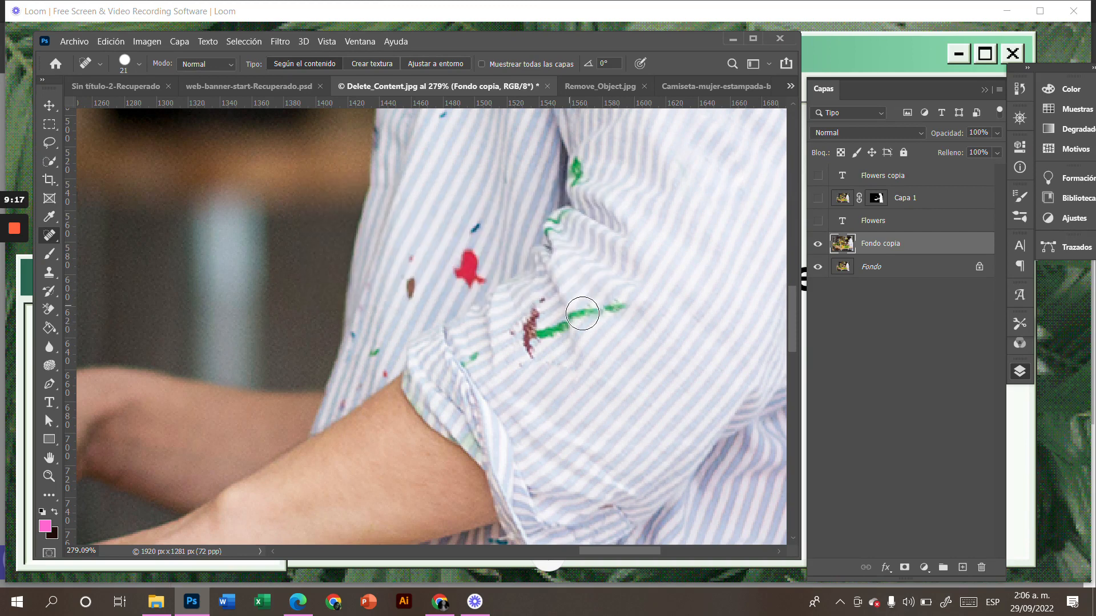
- Heal the green streak across the sleeve with Spot Healing dabs, from its outer end towards the remaining maroon stain
click(608, 309)
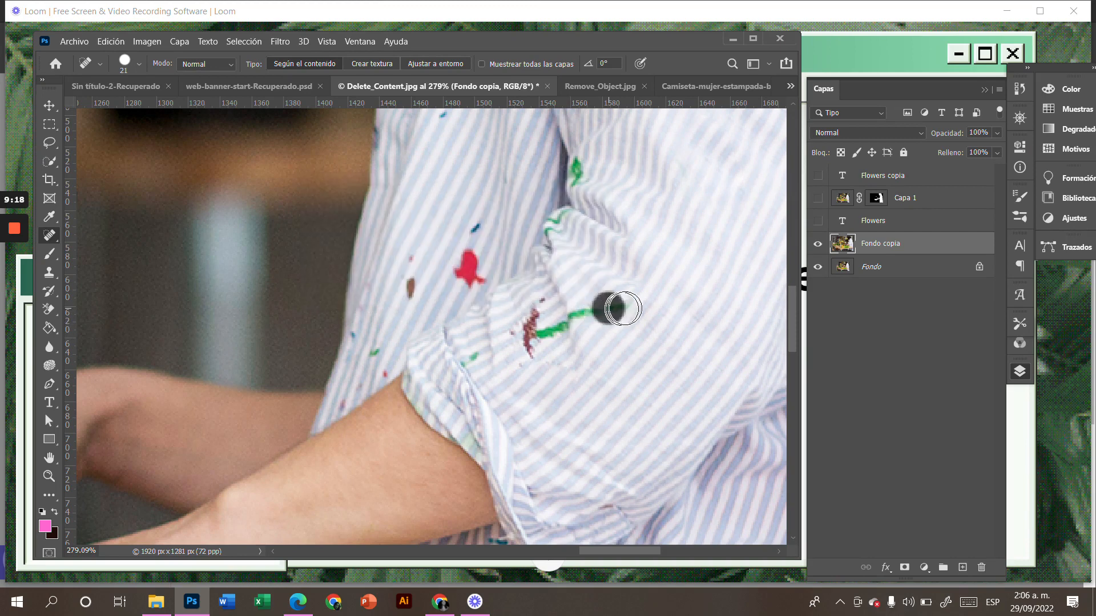
click(625, 308)
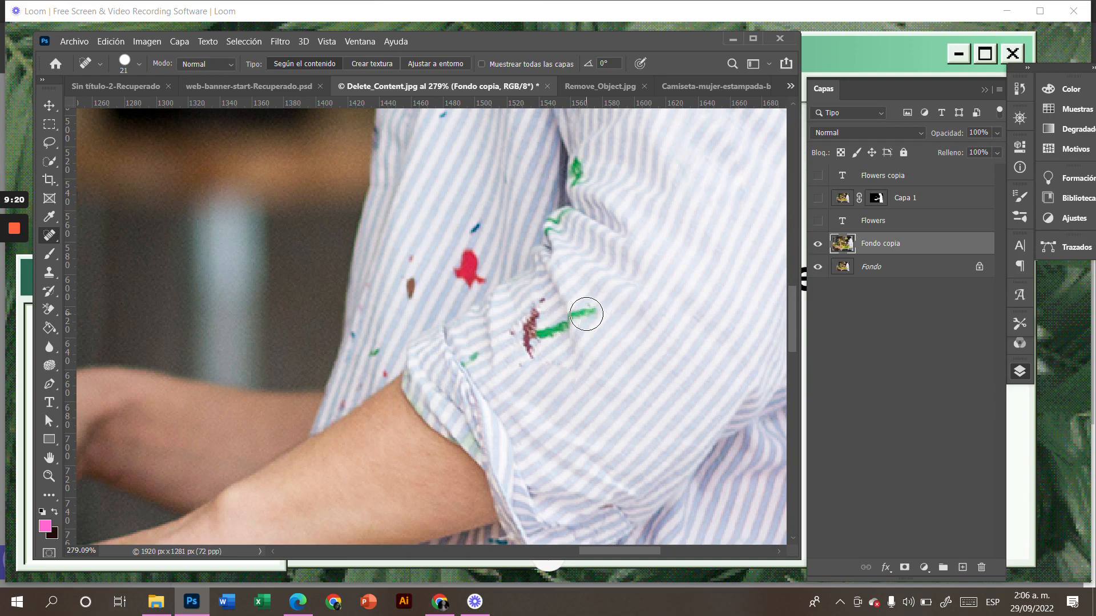
click(585, 314)
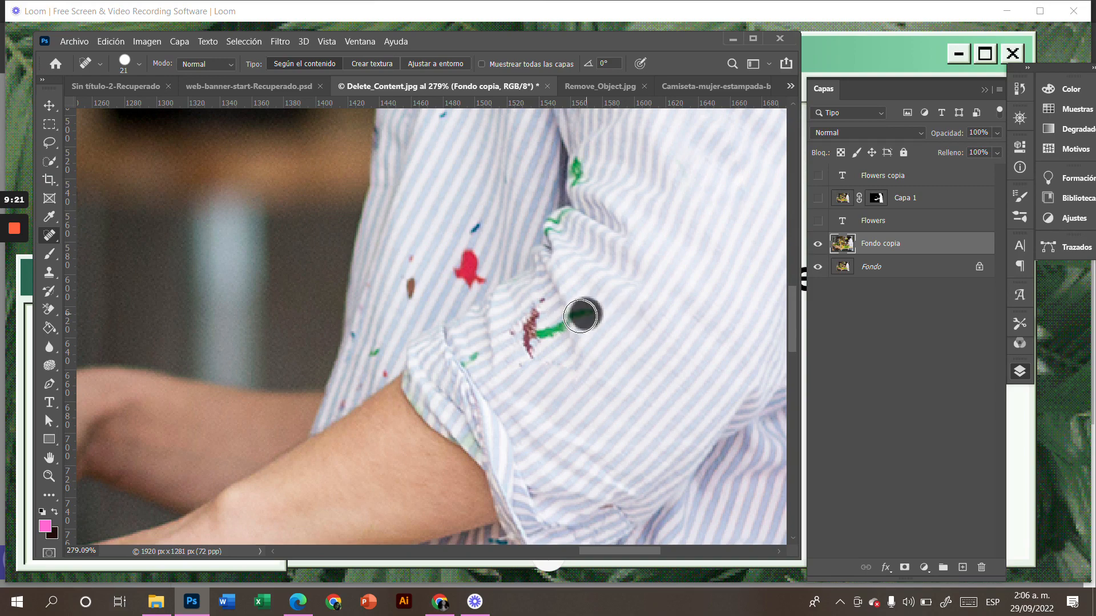
click(557, 329)
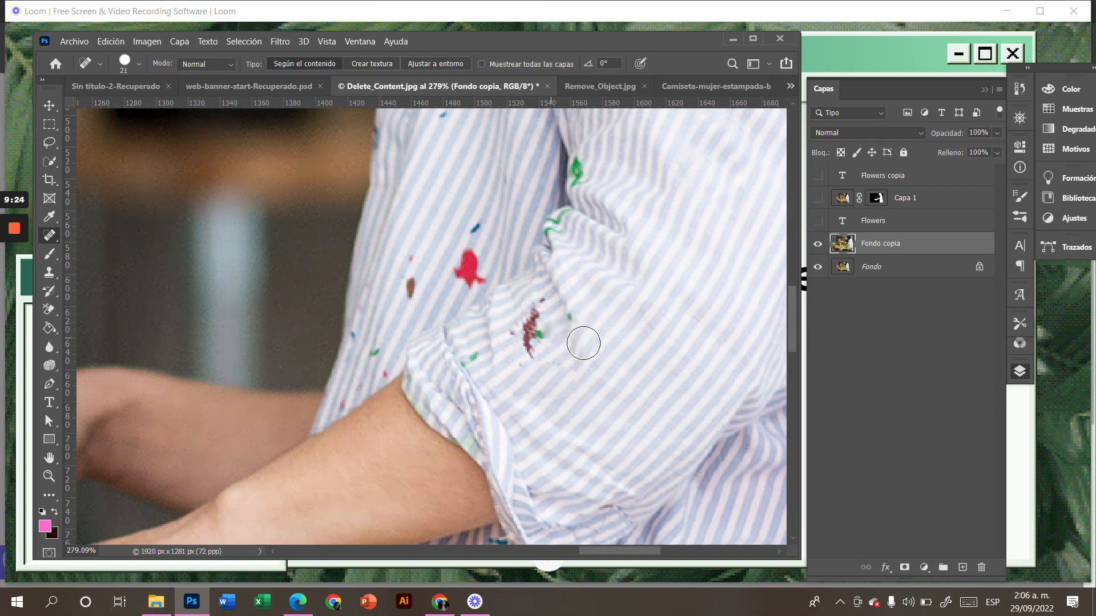
click(545, 337)
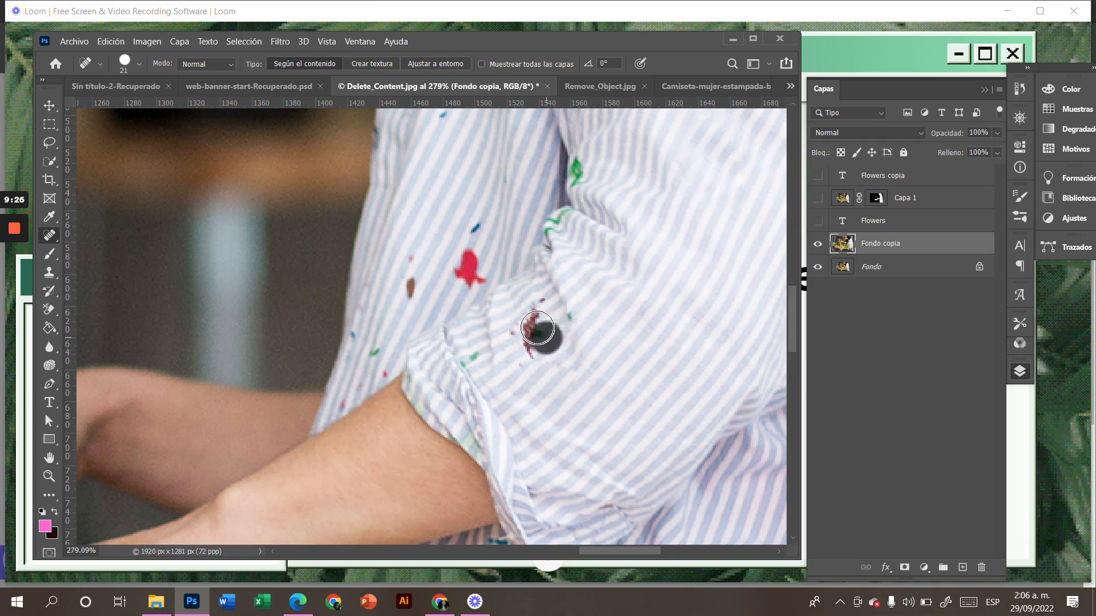
- Heal the lower part of the maroon stain above the rolled cuff, including the red smear on it, with Spot Healing dabs
click(533, 338)
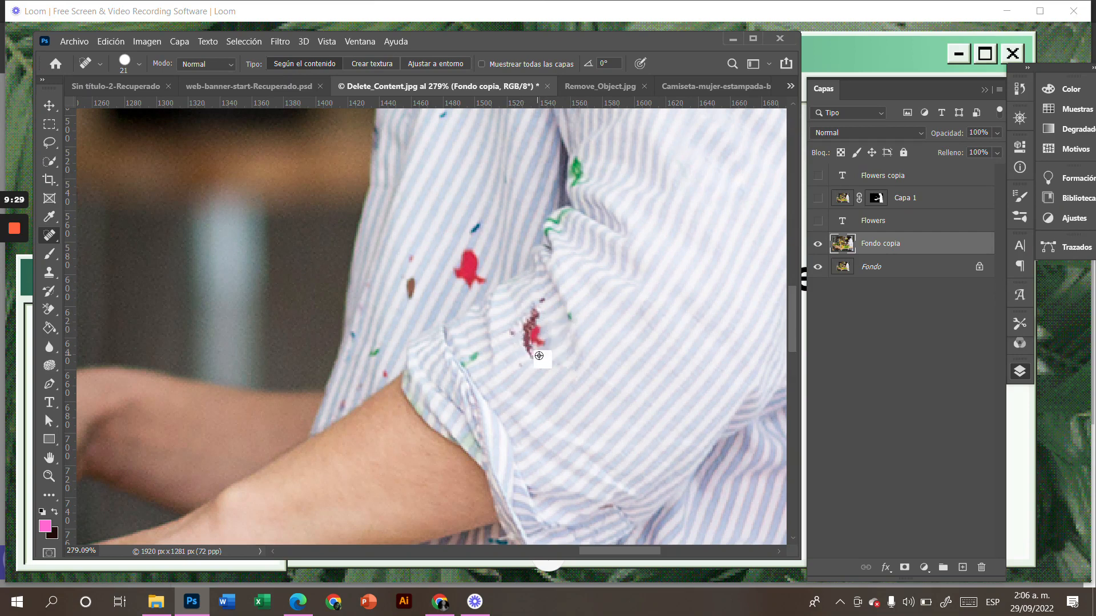
alt+click(537, 340)
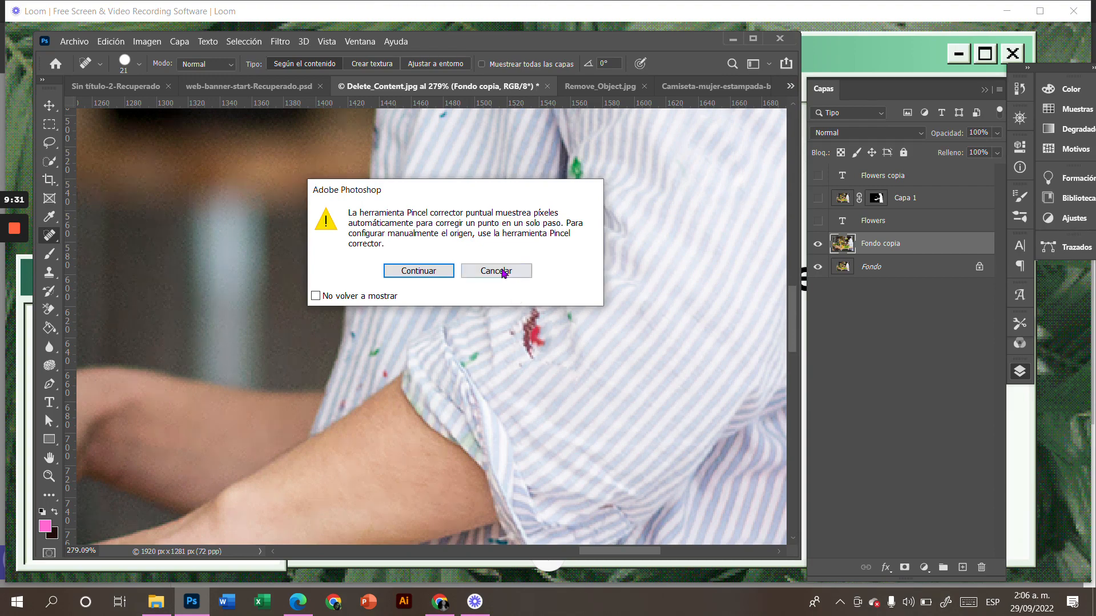
click(432, 270)
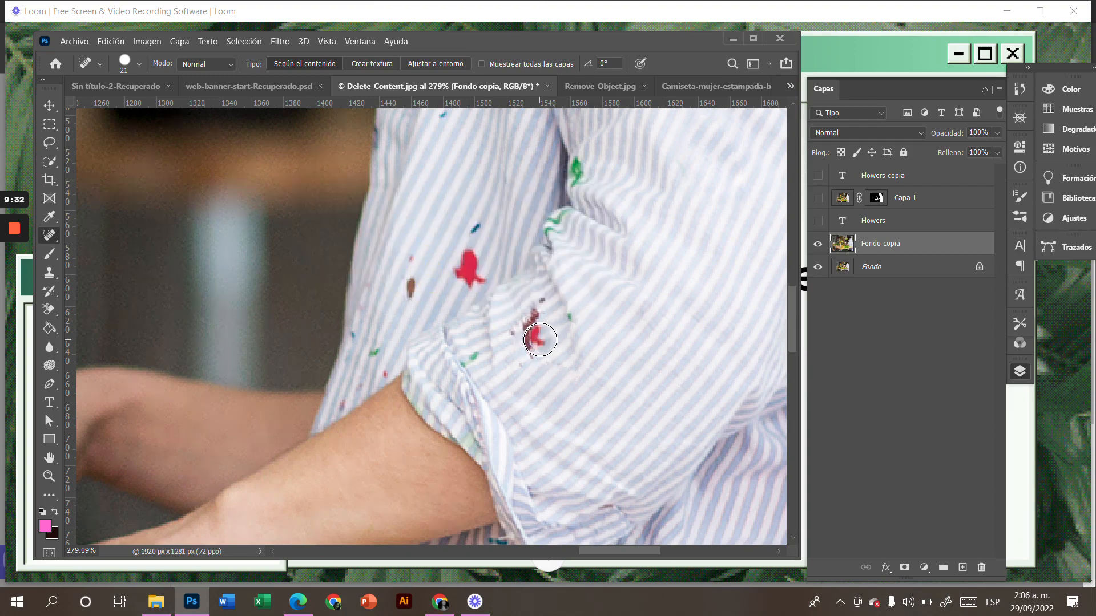
click(539, 339)
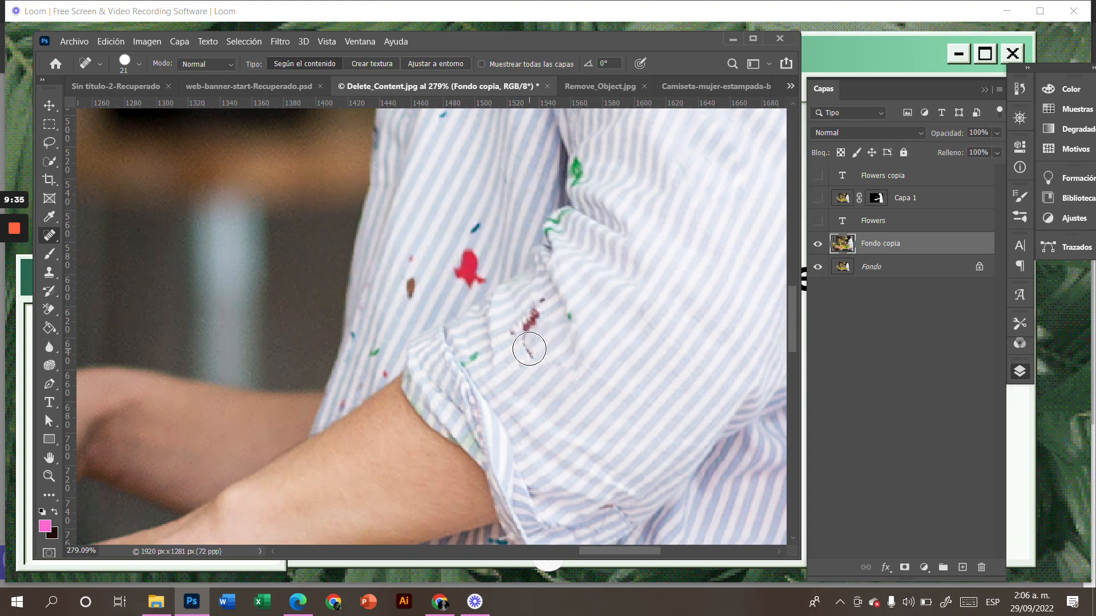
click(529, 349)
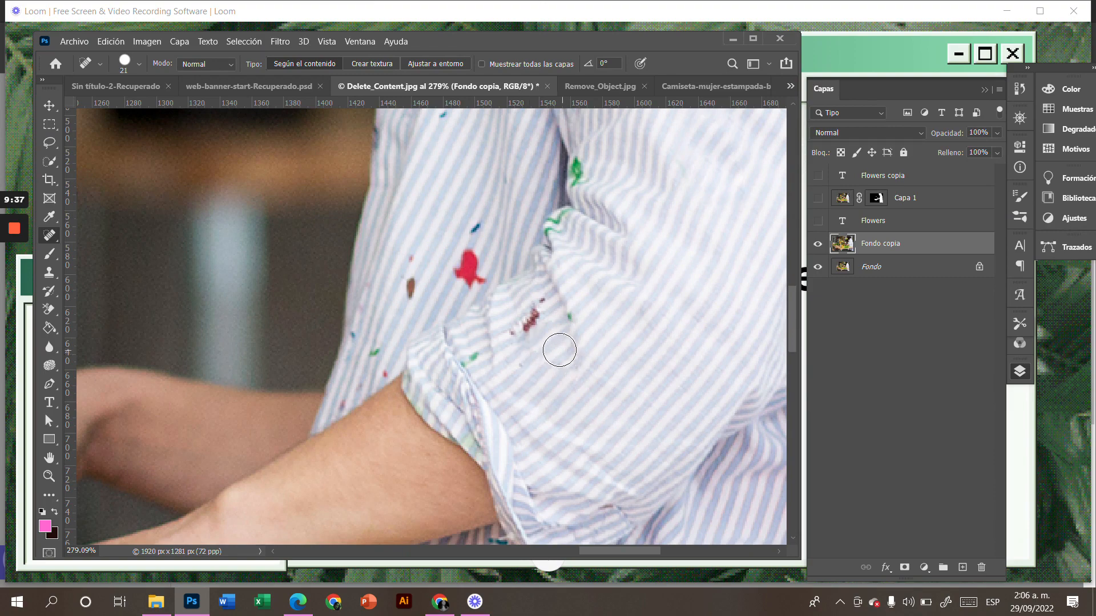
- Heal the rest of the maroon stain above the cuff and the small dot next to it
scroll(559, 349, down, 8)
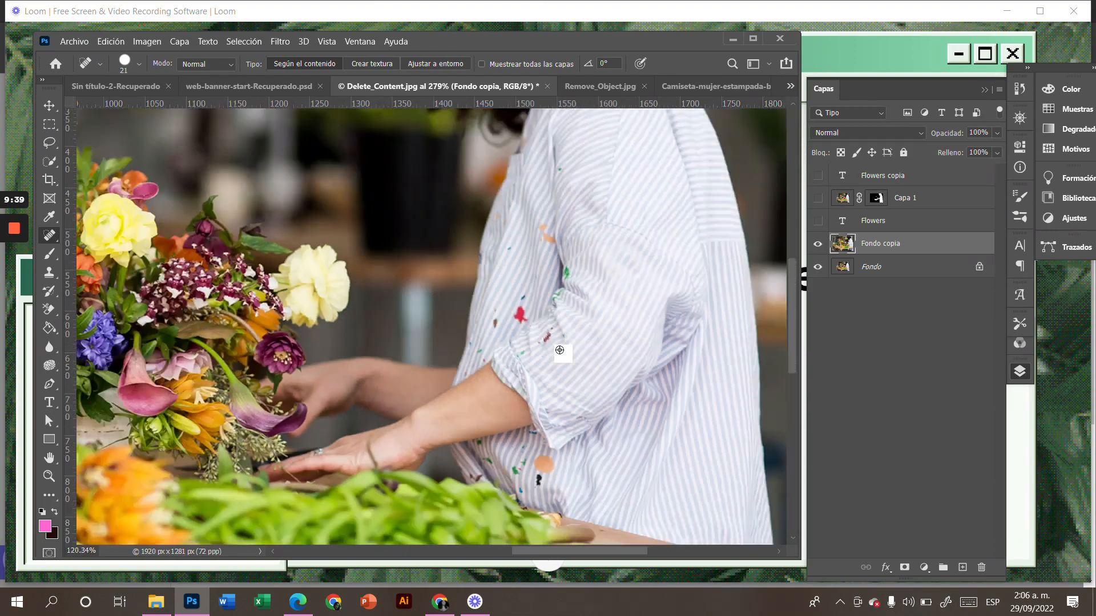
scroll(559, 350, down, 2)
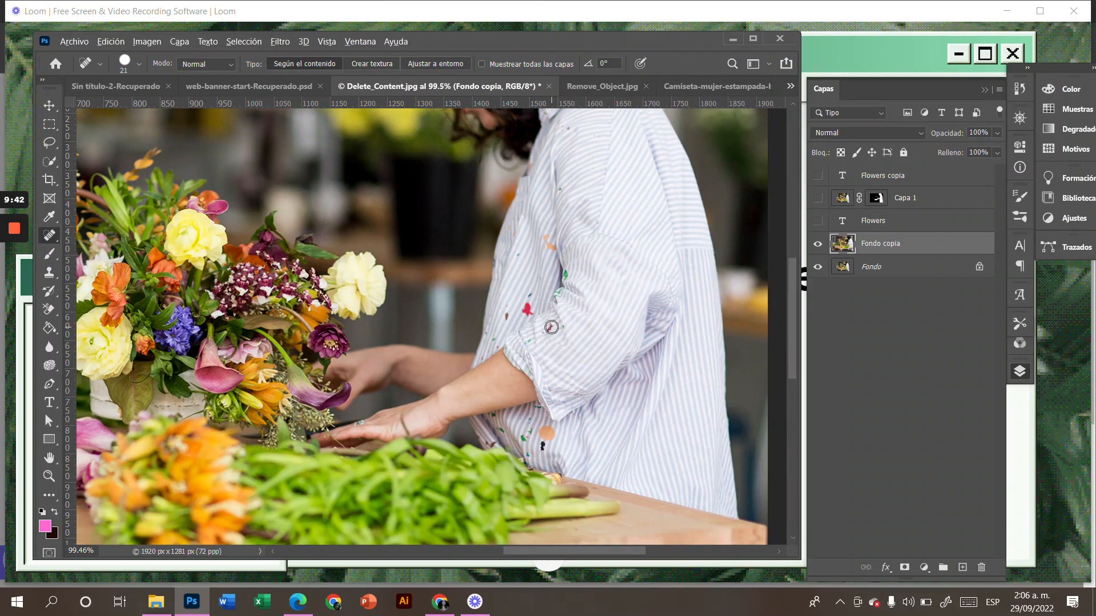
scroll(551, 327, up, 6)
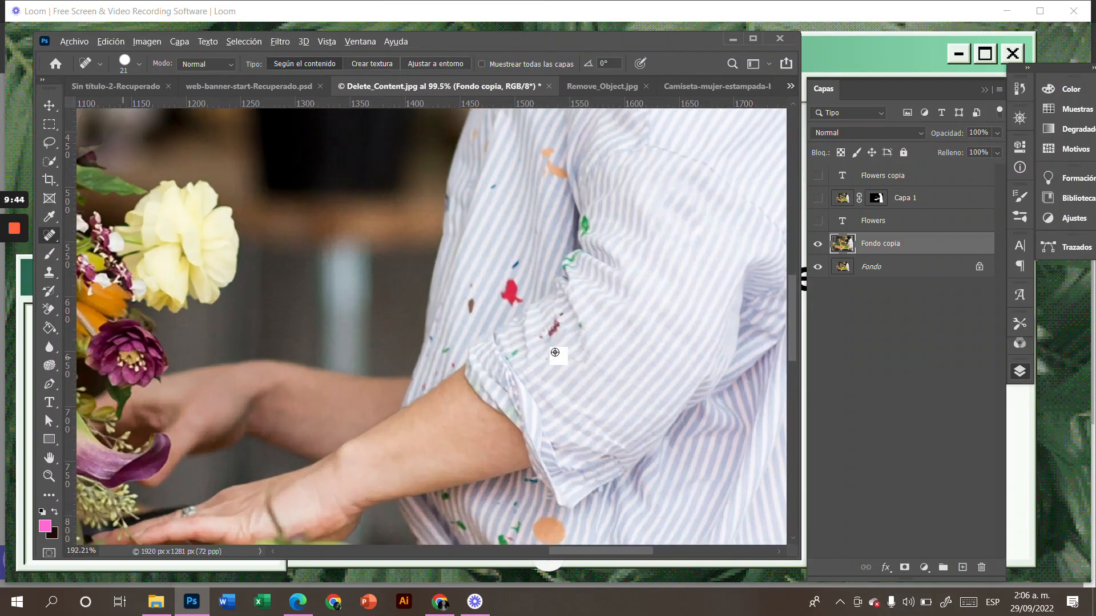
scroll(554, 352, up, 3)
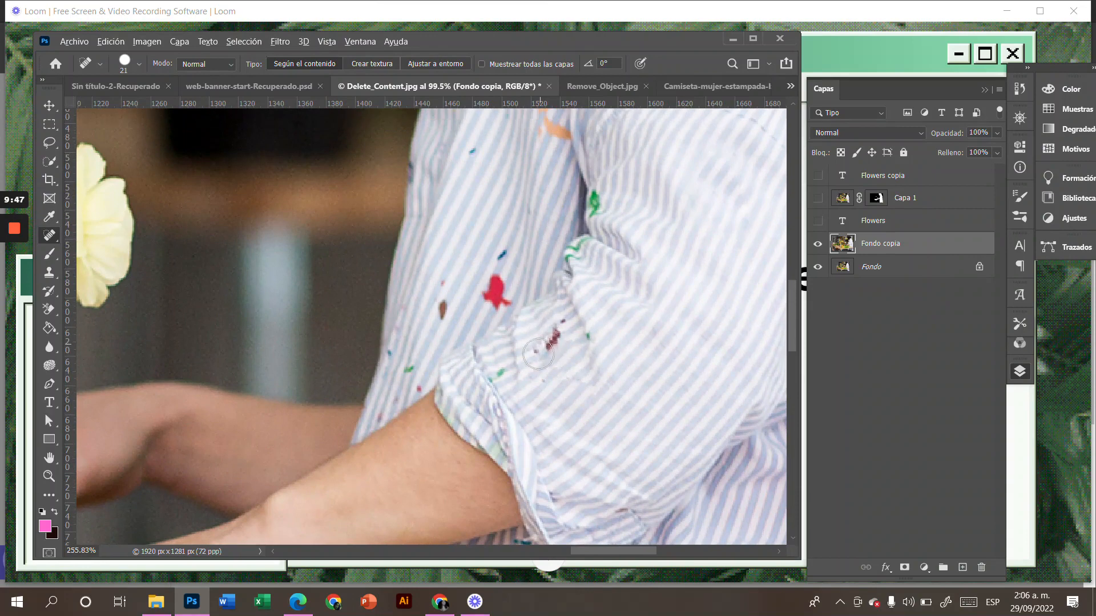
click(538, 354)
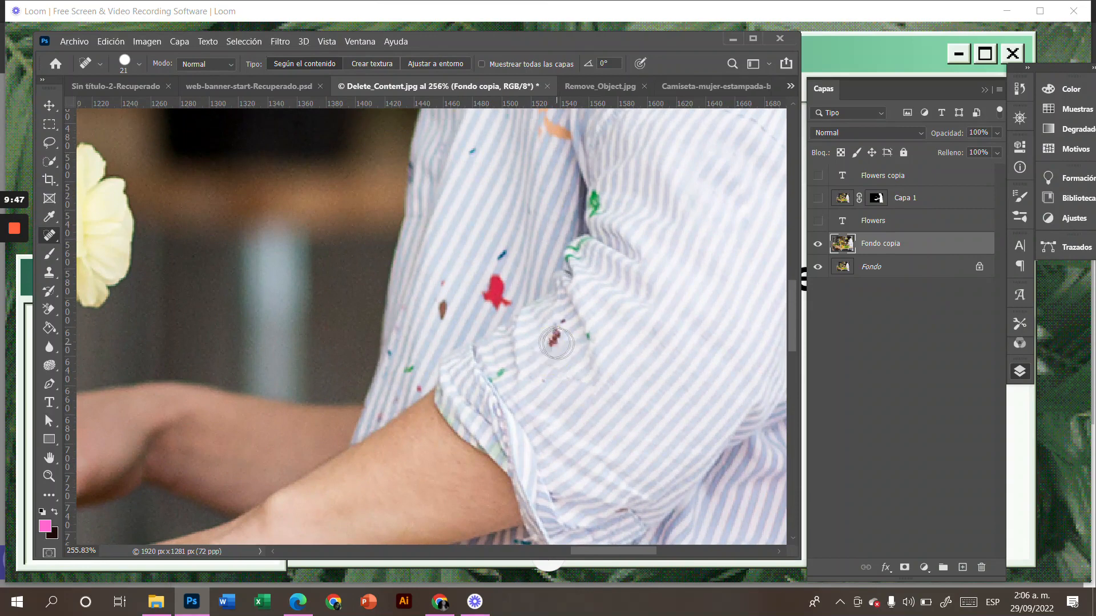
click(553, 342)
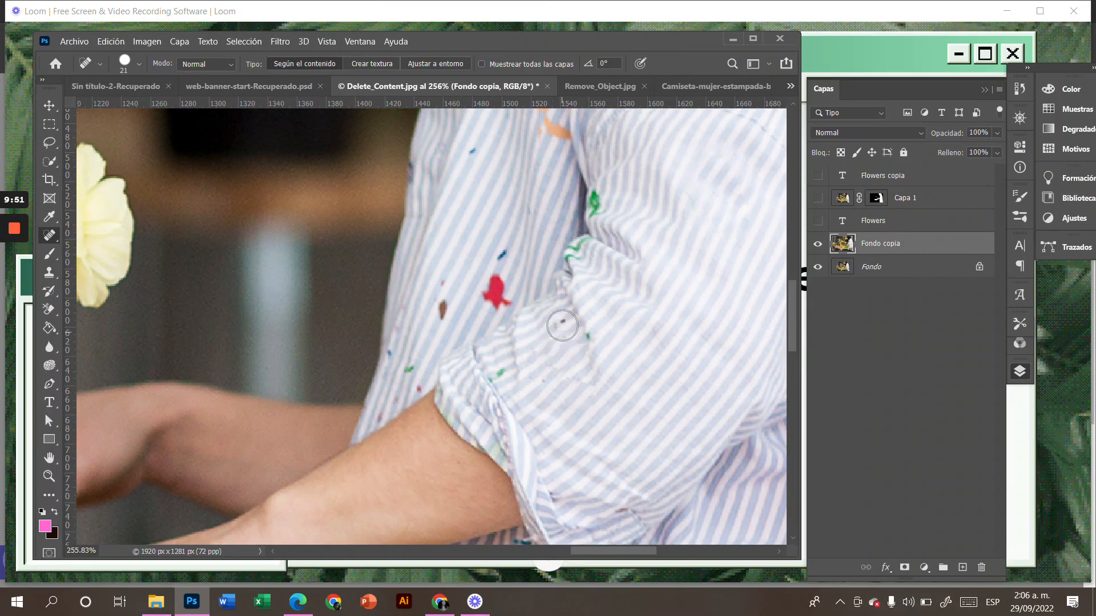
- Heal the green spot on the rolled cuff and the small green and maroon specks left on the sleeve above it
click(505, 370)
alt+click(505, 377)
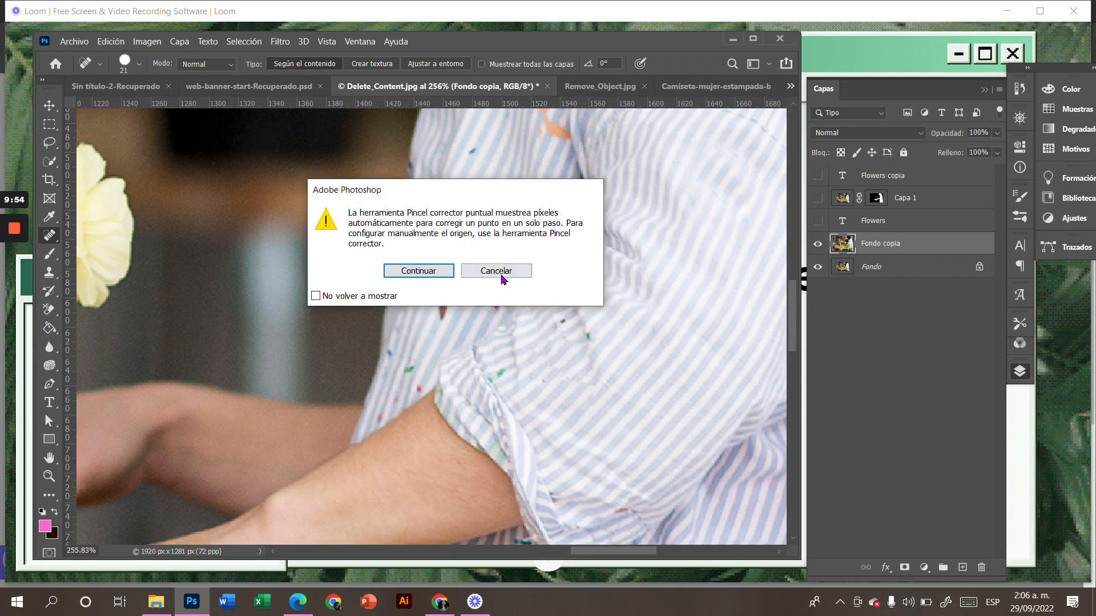
click(435, 278)
click(497, 373)
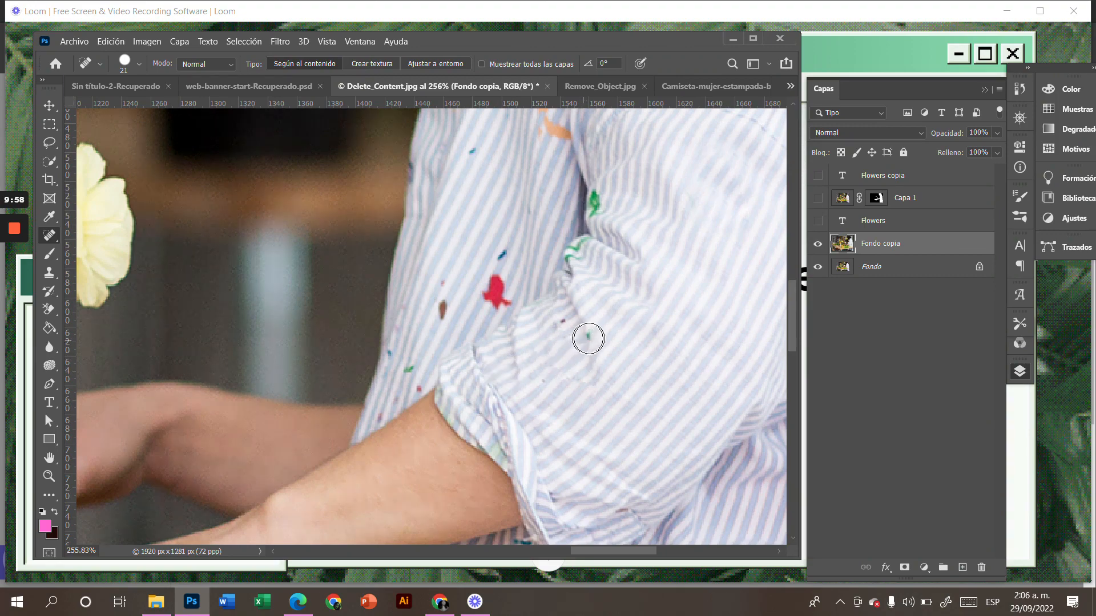
click(589, 337)
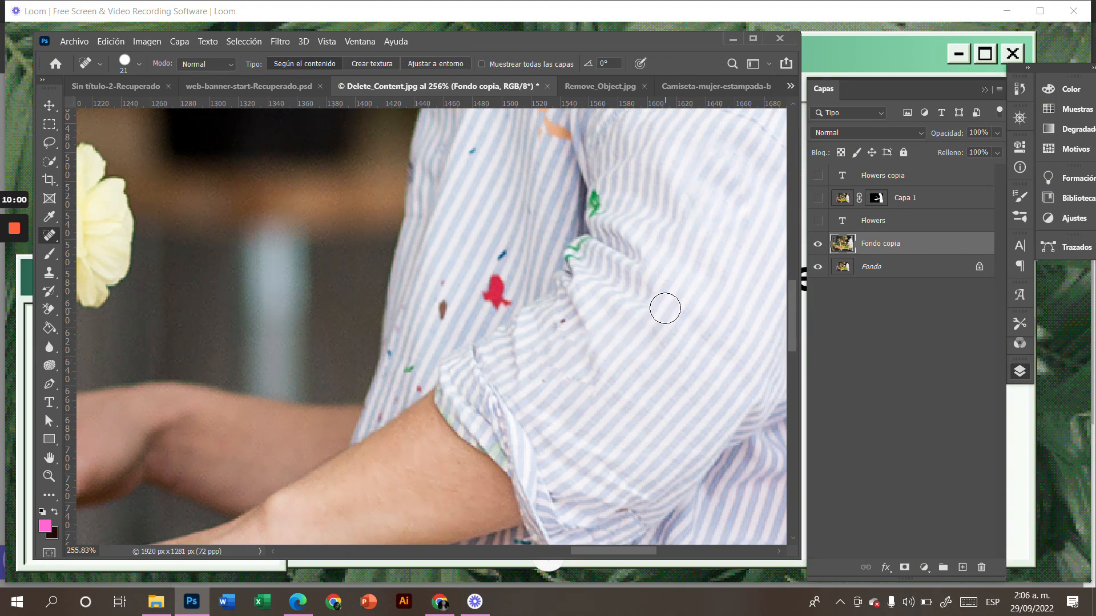
click(563, 323)
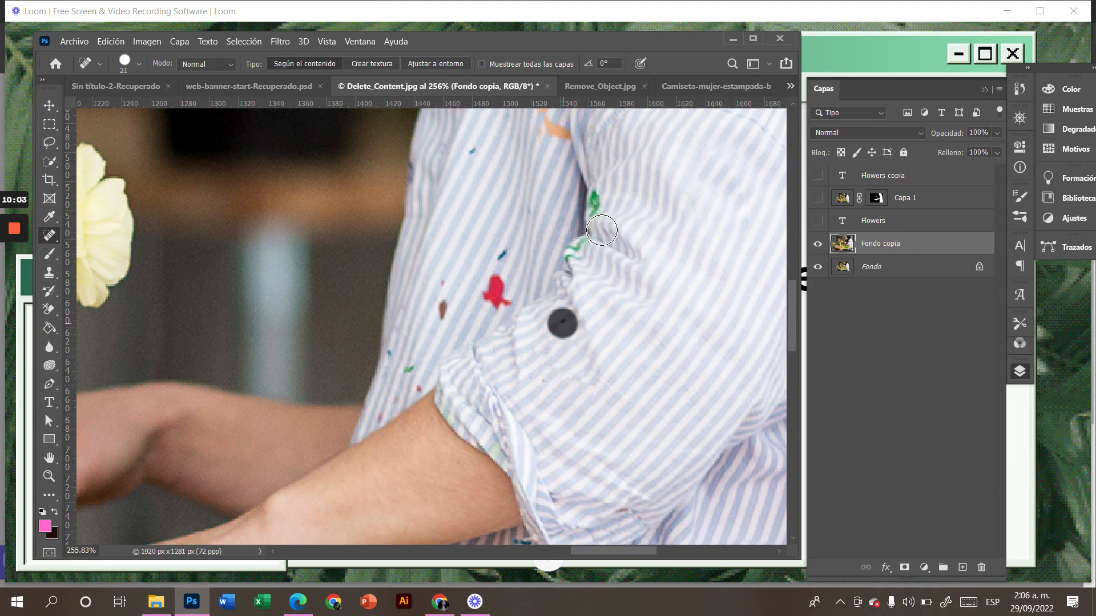
- Heal the upper green stain on the sleeve's inner edge, just above the gathered folds
click(602, 204)
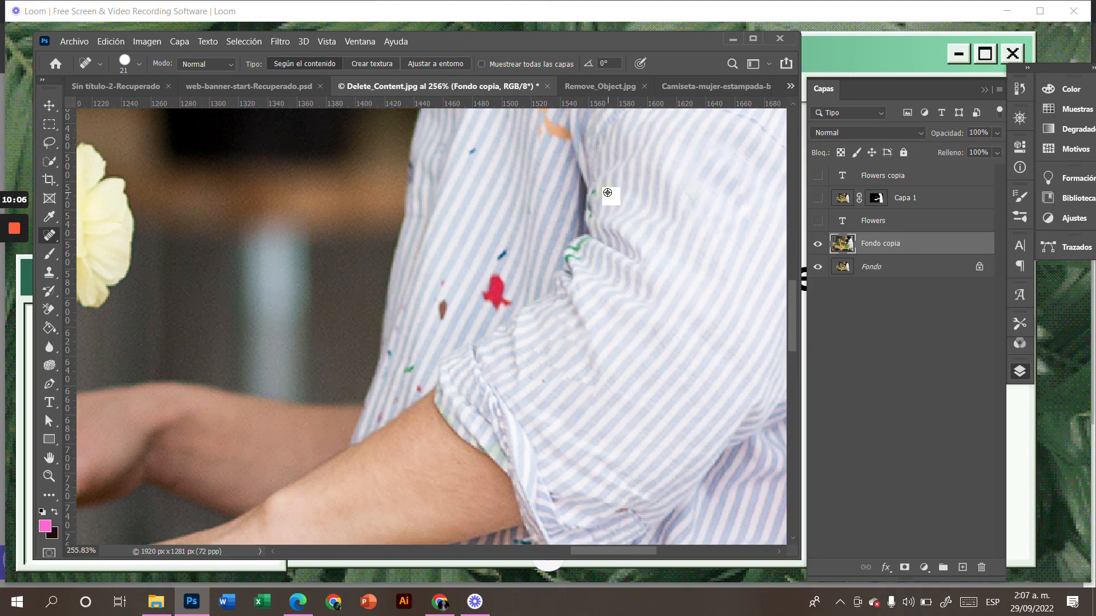
alt+click(605, 194)
click(438, 273)
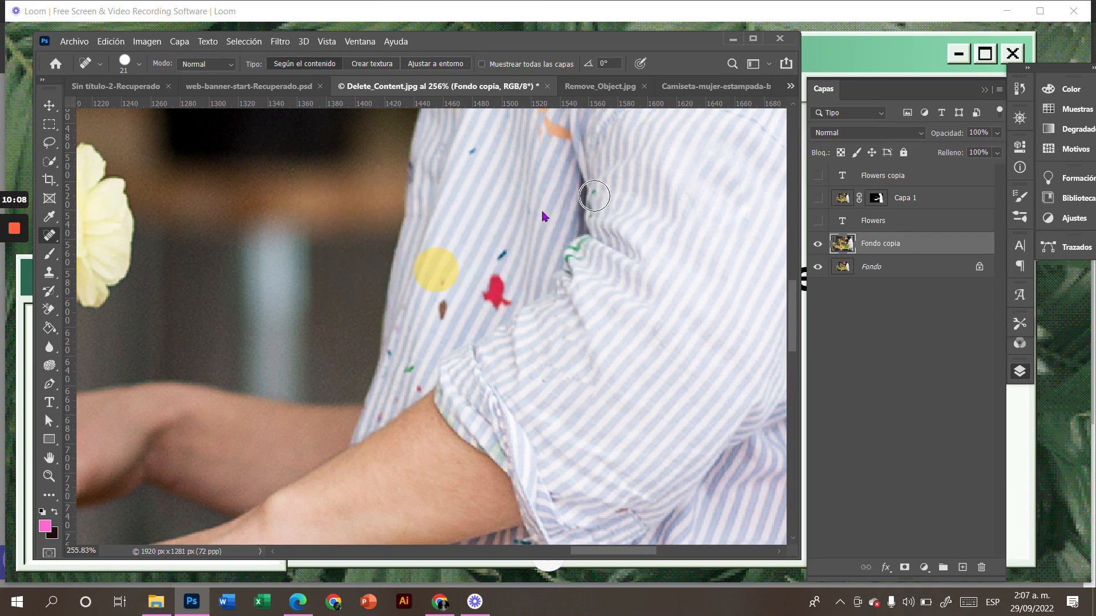
click(599, 197)
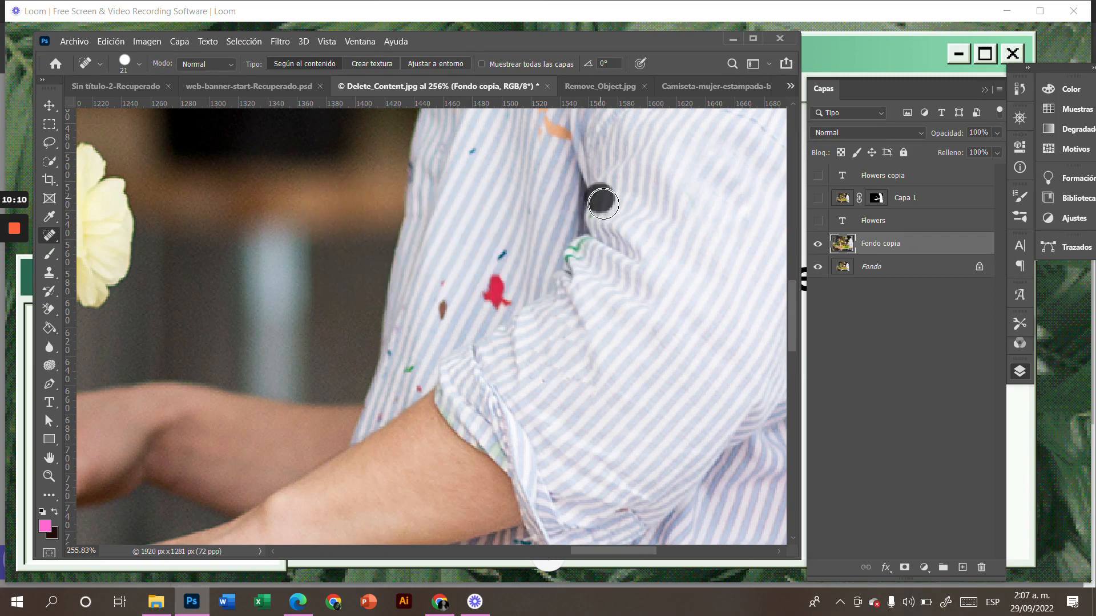
- Dab with Spot Healing over the sleeve's inner edge and the green mark at the top of the gathered folds
click(603, 216)
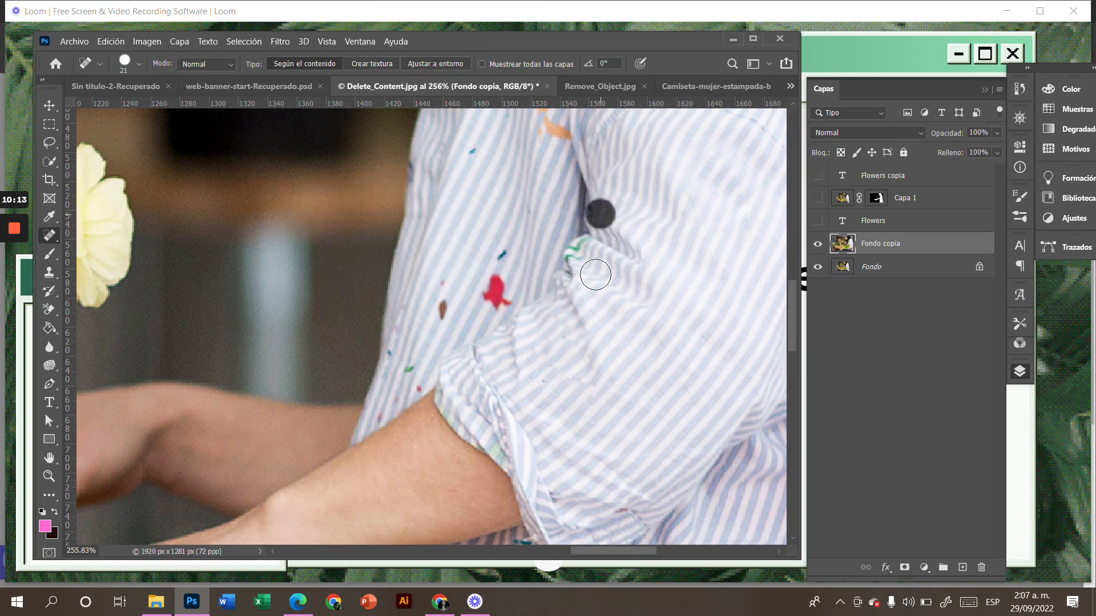
click(577, 261)
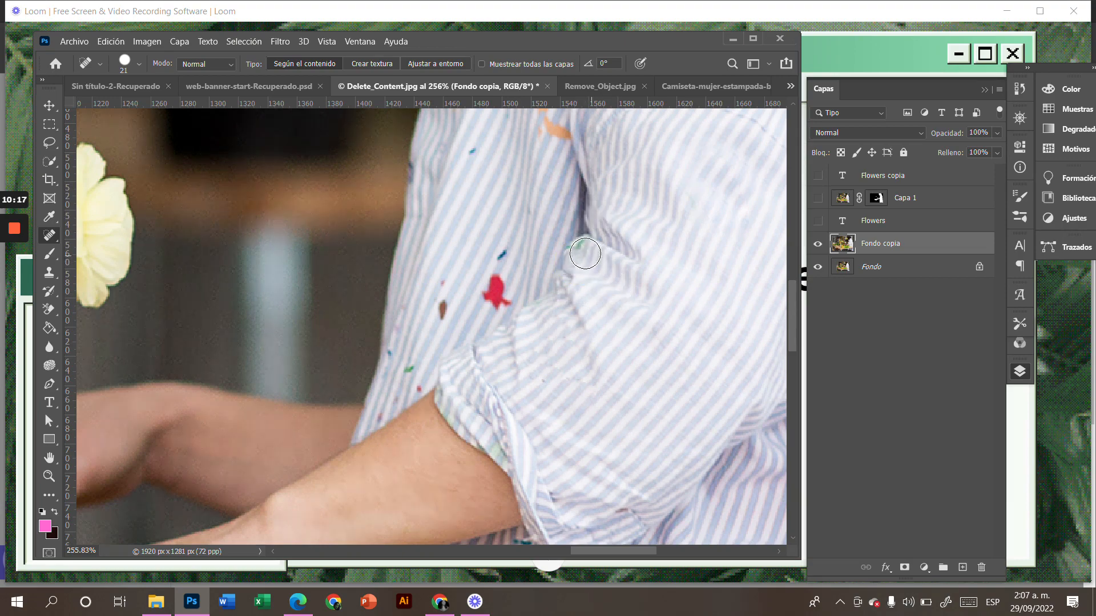
click(580, 250)
click(583, 251)
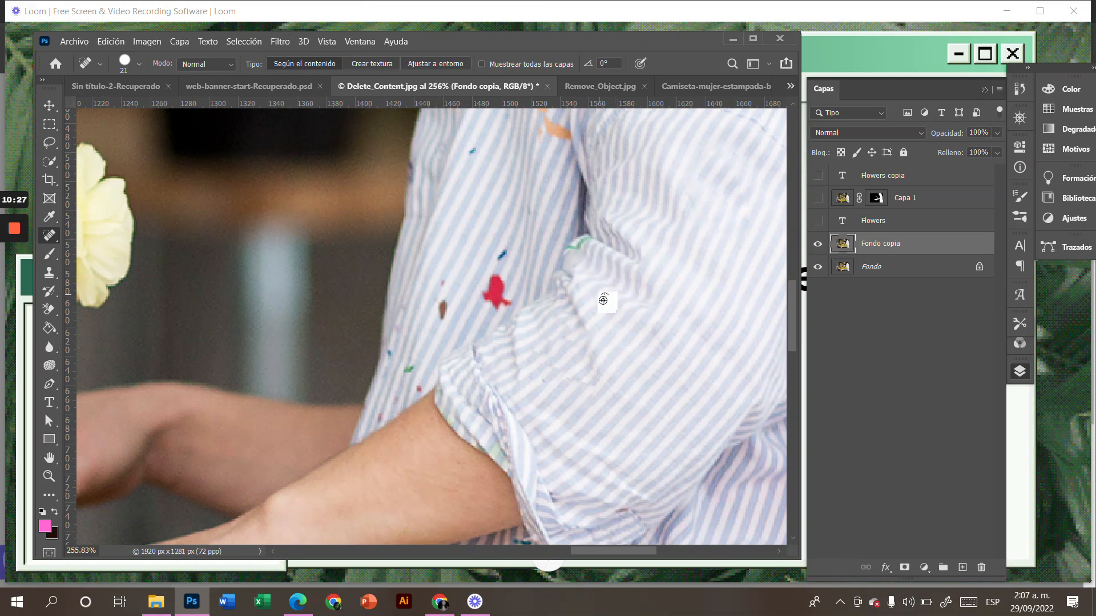
- Maximize the program window and switch to the Remove_Object.jpg document
scroll(605, 299, down, 1)
scroll(603, 300, down, 10)
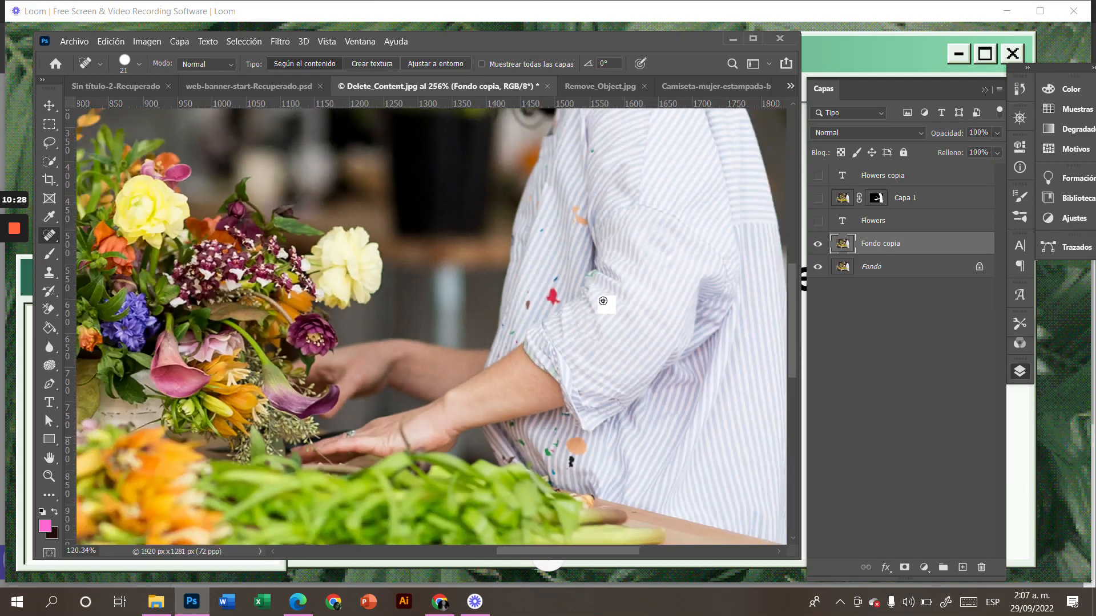
scroll(603, 300, down, 1)
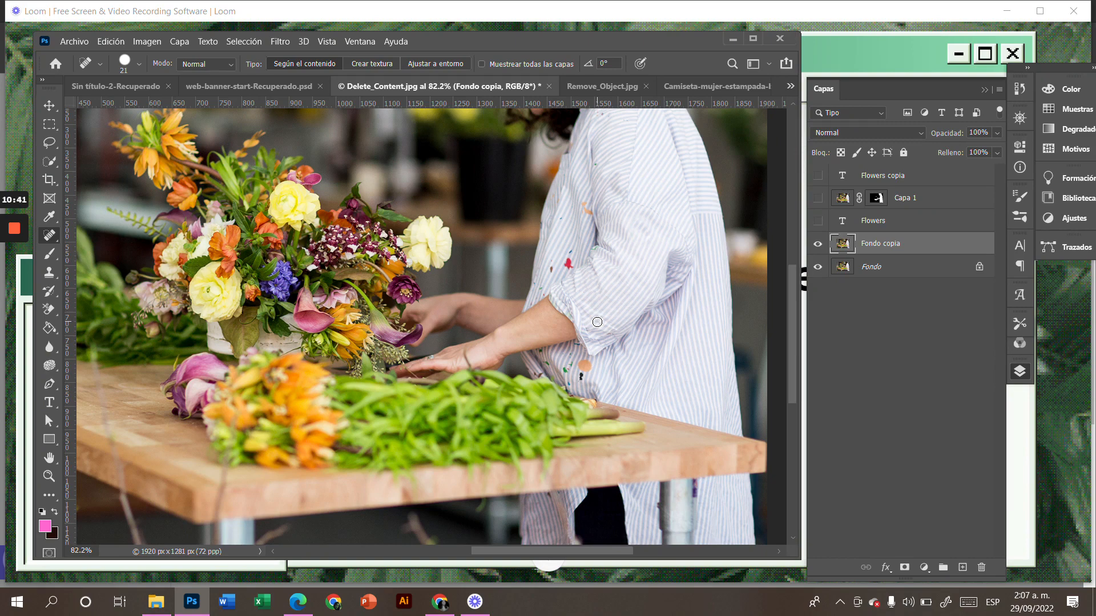
click(753, 39)
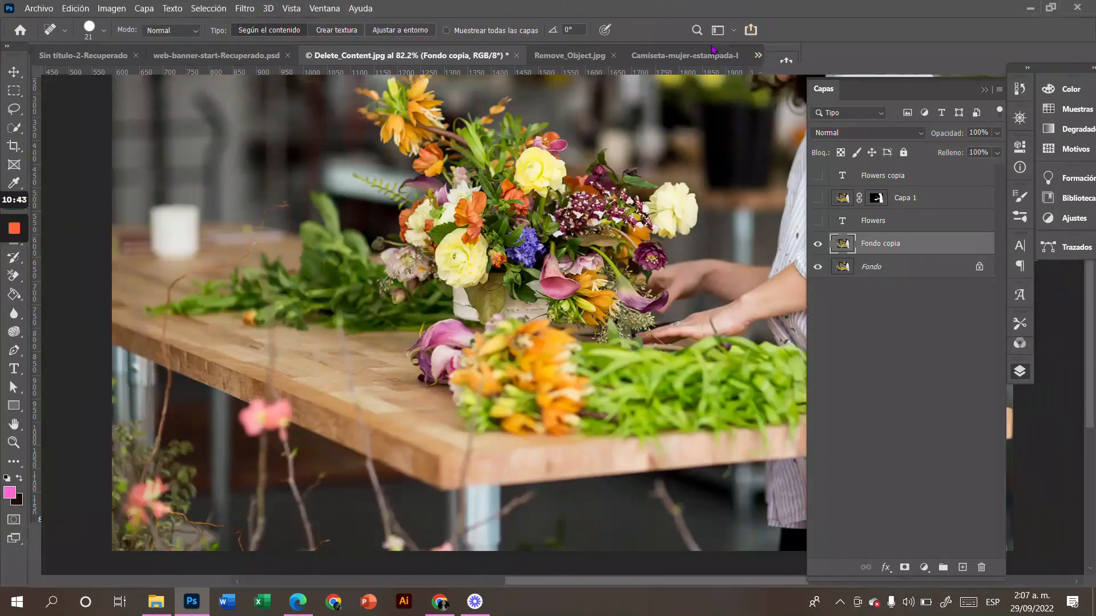
click(901, 57)
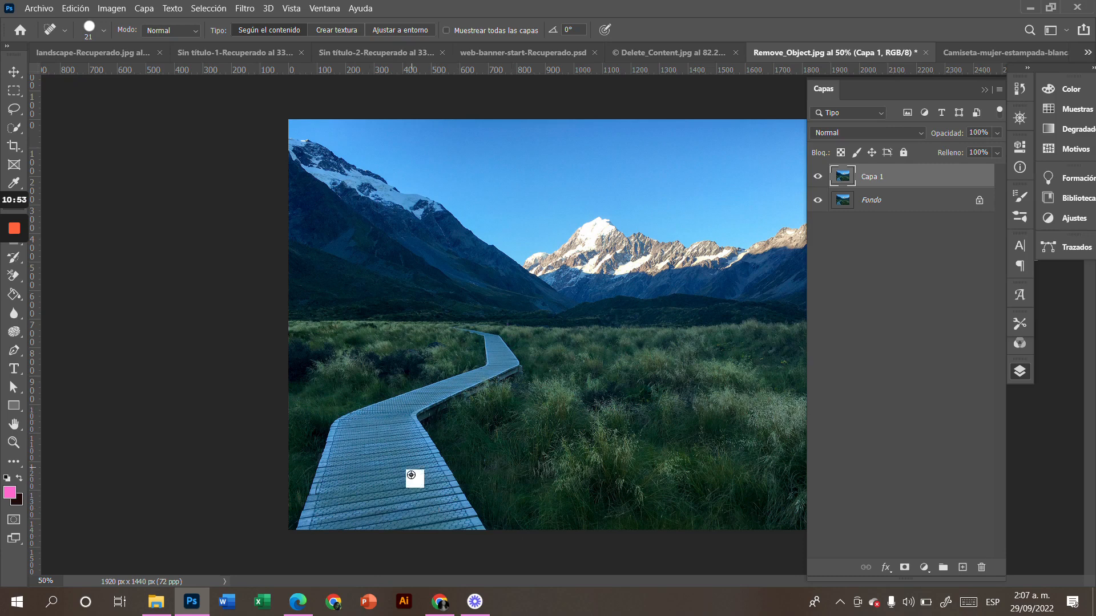
- Trace the boardwalk's right edge with the Magnetic Lasso on Capa 1, from its near corner to the far bend
scroll(411, 475, up, 3)
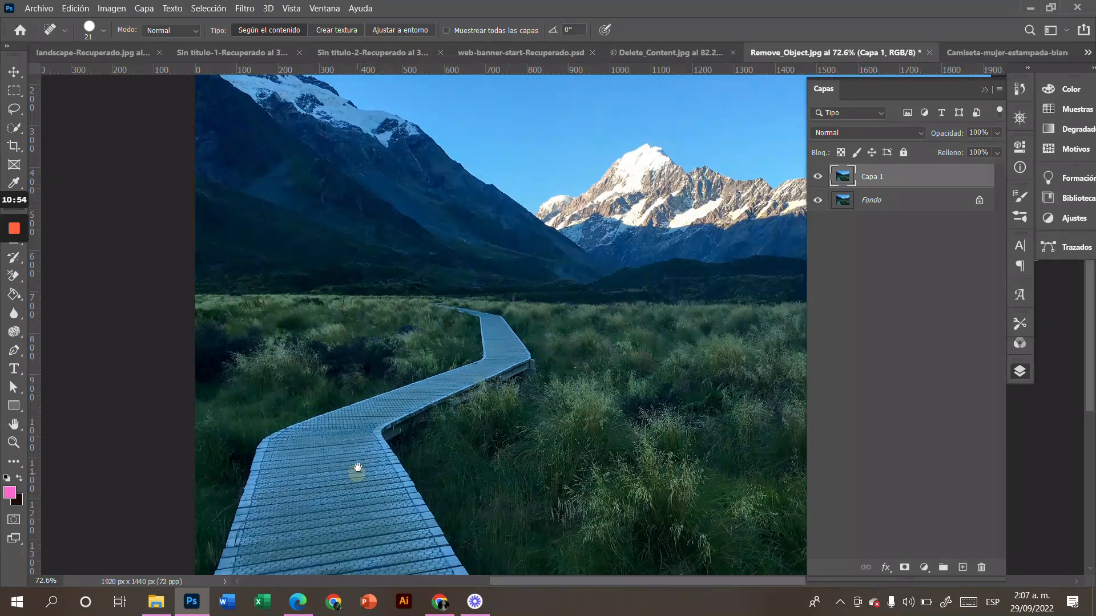
click(356, 472)
drag(357, 473, 386, 373)
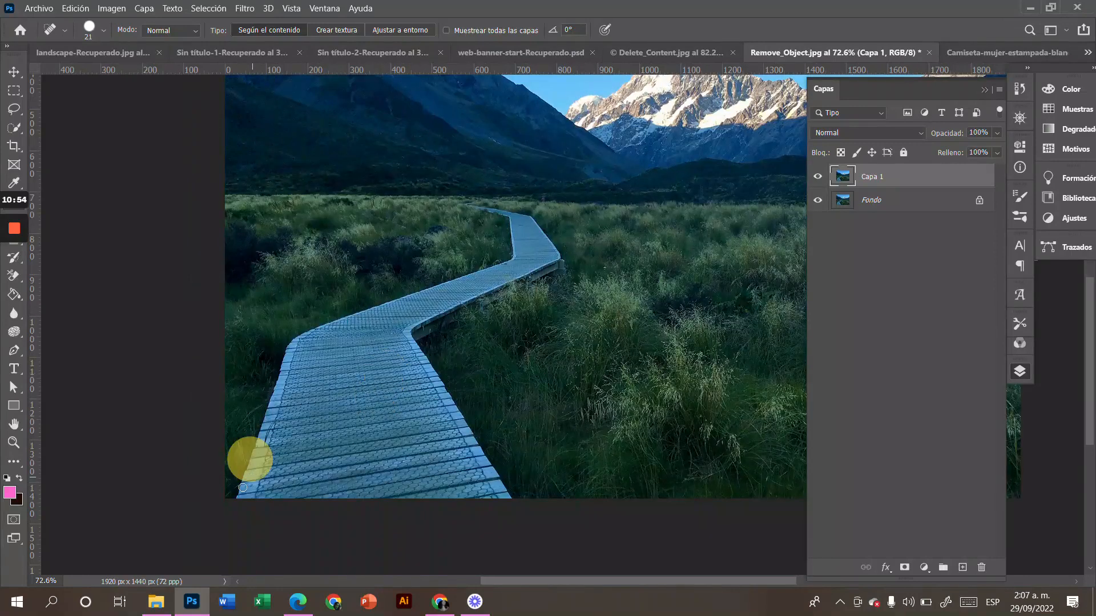
click(14, 109)
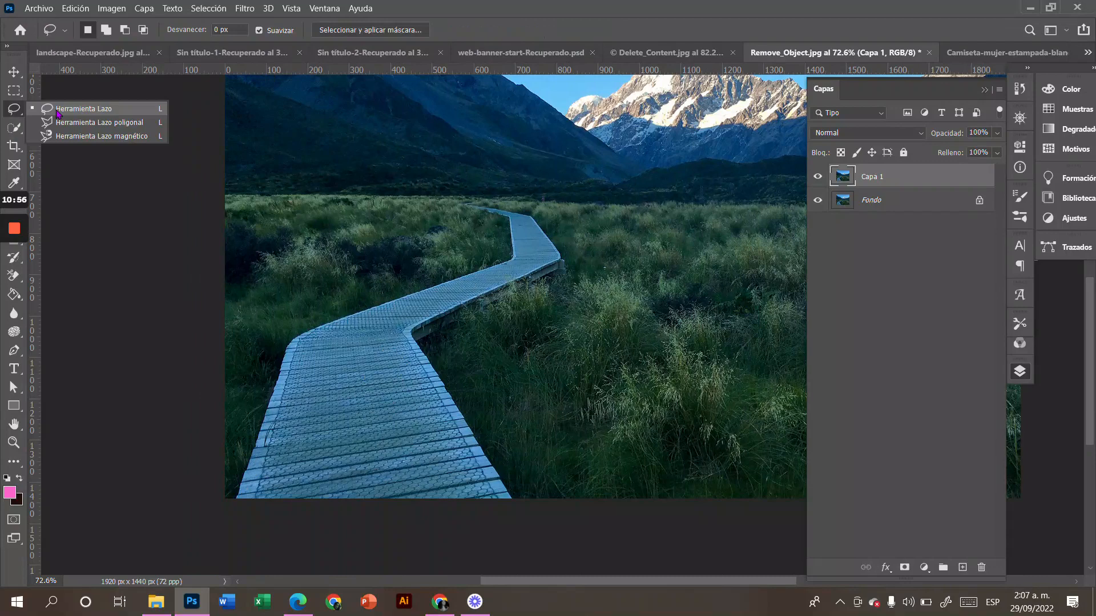
click(85, 123)
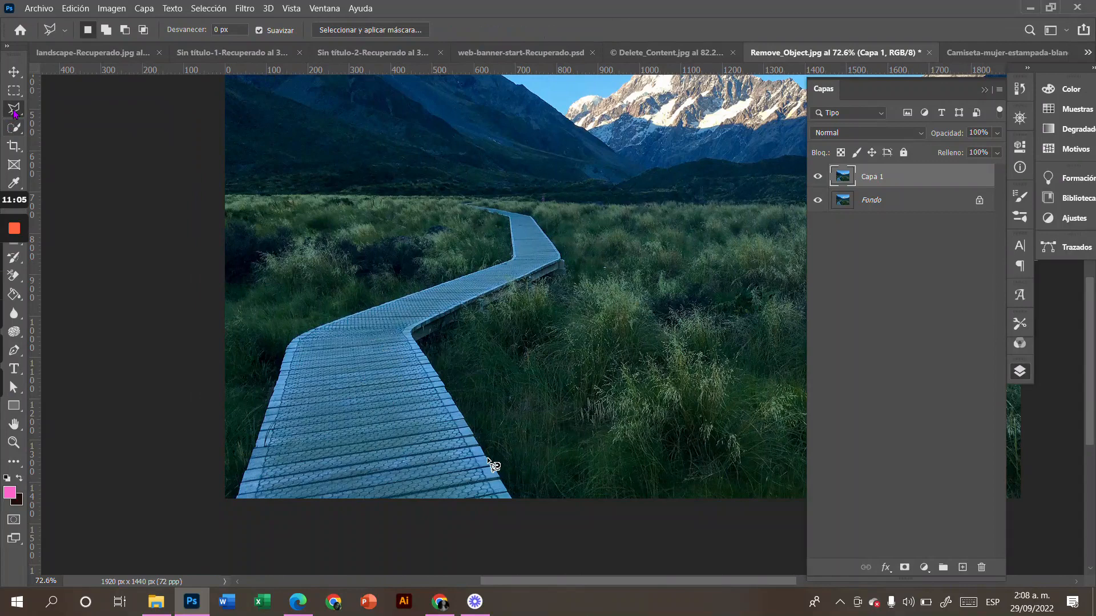
click(511, 497)
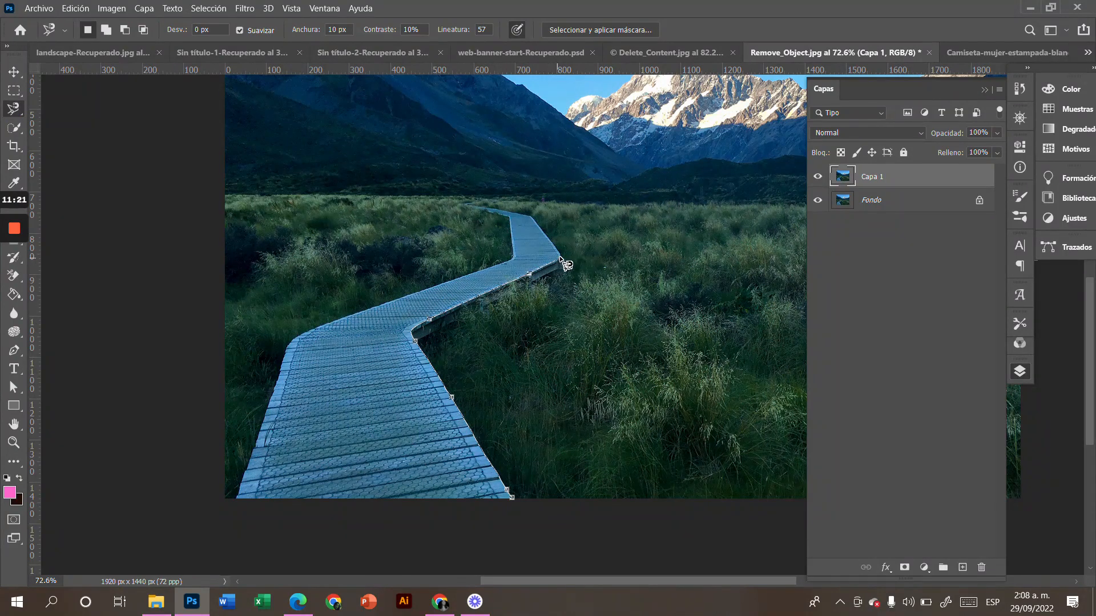
key(ctrl+plus)
scroll(554, 242, up, 5)
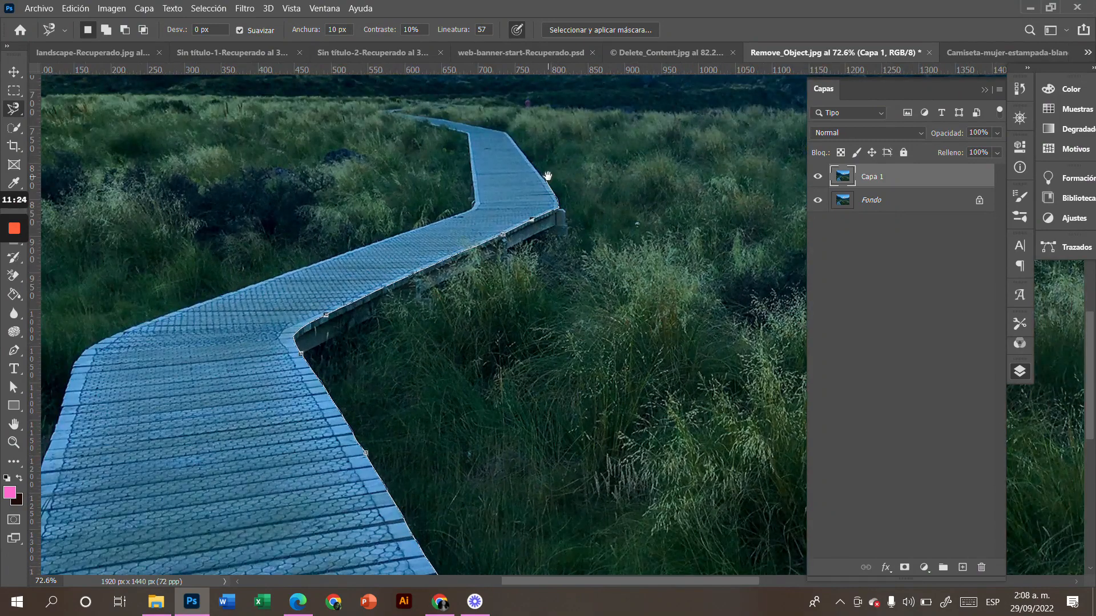
- Continue the Magnetic Lasso outline around the boardwalk's far end and back down along its left edge
drag(548, 176, 552, 329)
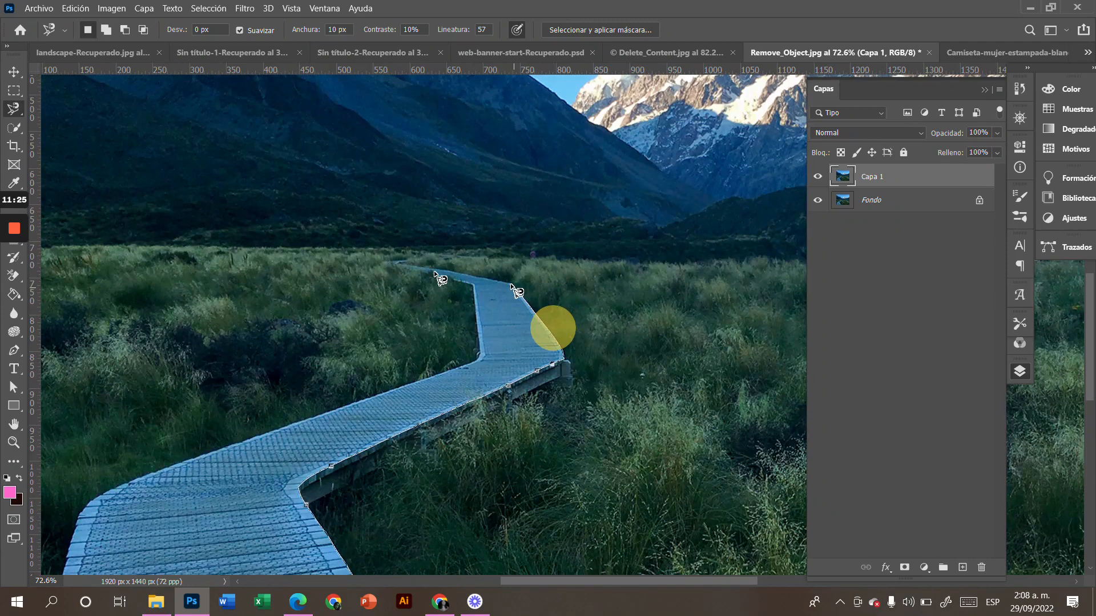
click(435, 271)
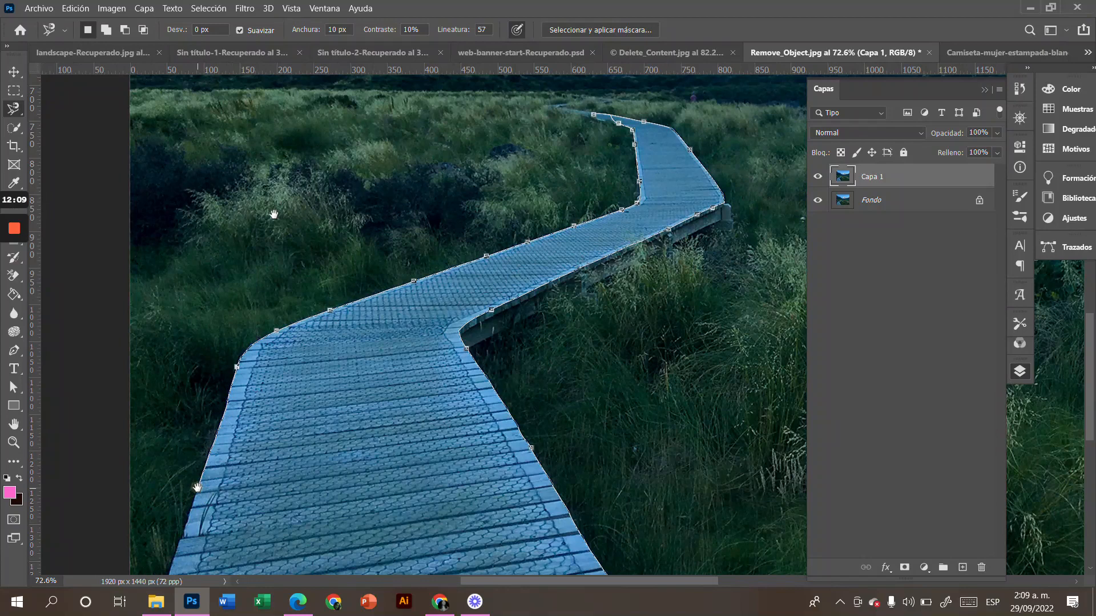
drag(197, 487, 273, 223)
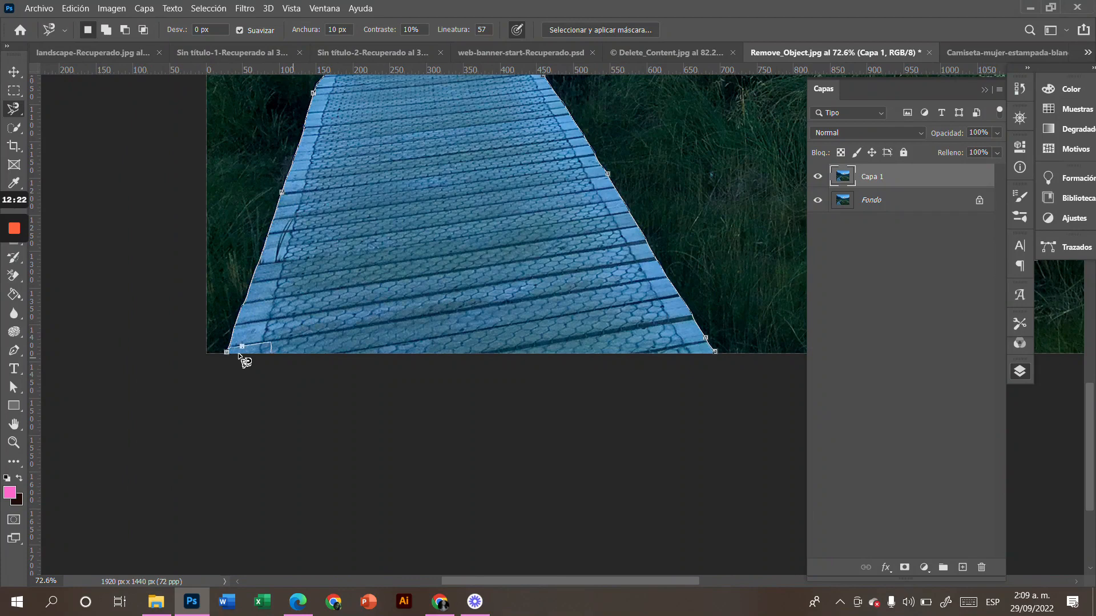
- Remove the stray lasso points at the boardwalk's near left corner and close the outline along the image's lower edge
key(Delete)
key(Delete)
click(225, 358)
click(225, 356)
click(225, 357)
click(229, 354)
key(Delete)
click(231, 354)
key(Delete)
key(Delete)
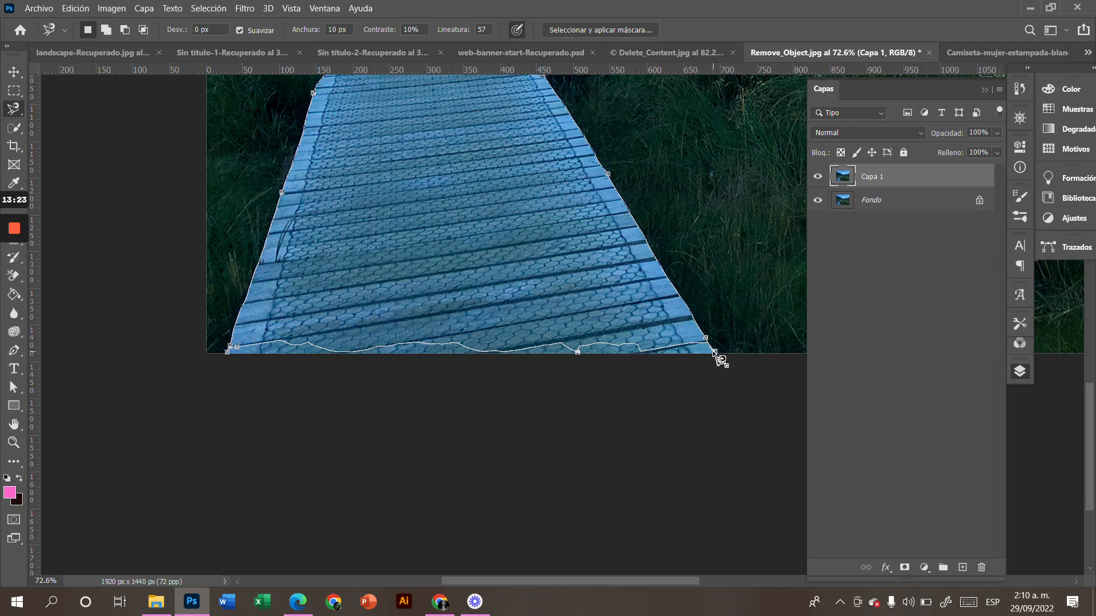
click(714, 353)
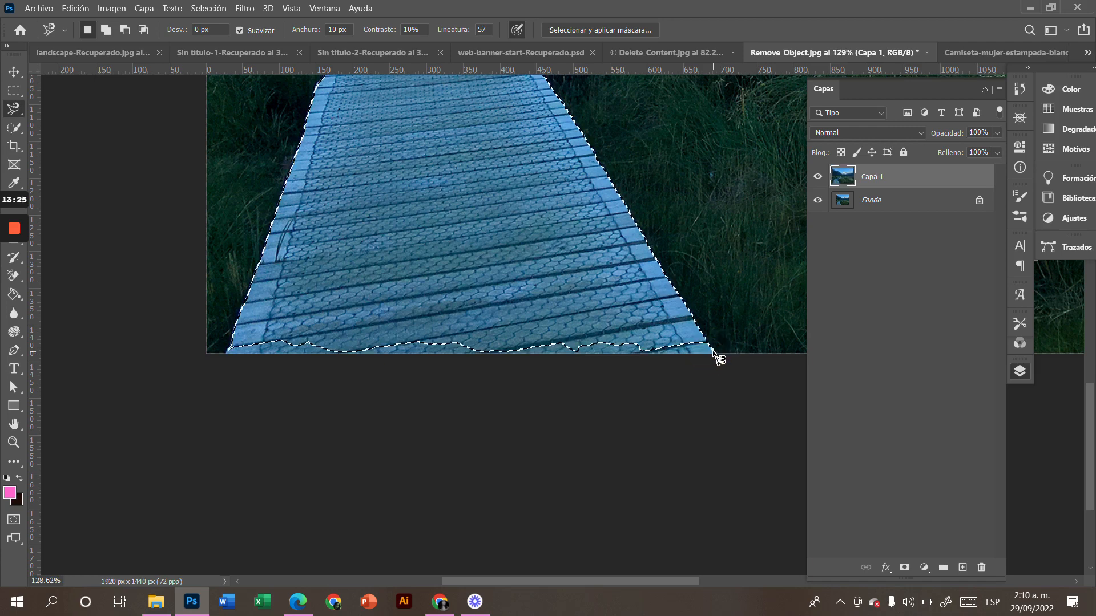
- Switch from the Magnetic Lasso to the Quick Selection tool, keeping the boardwalk selection active
scroll(552, 347, up, 2)
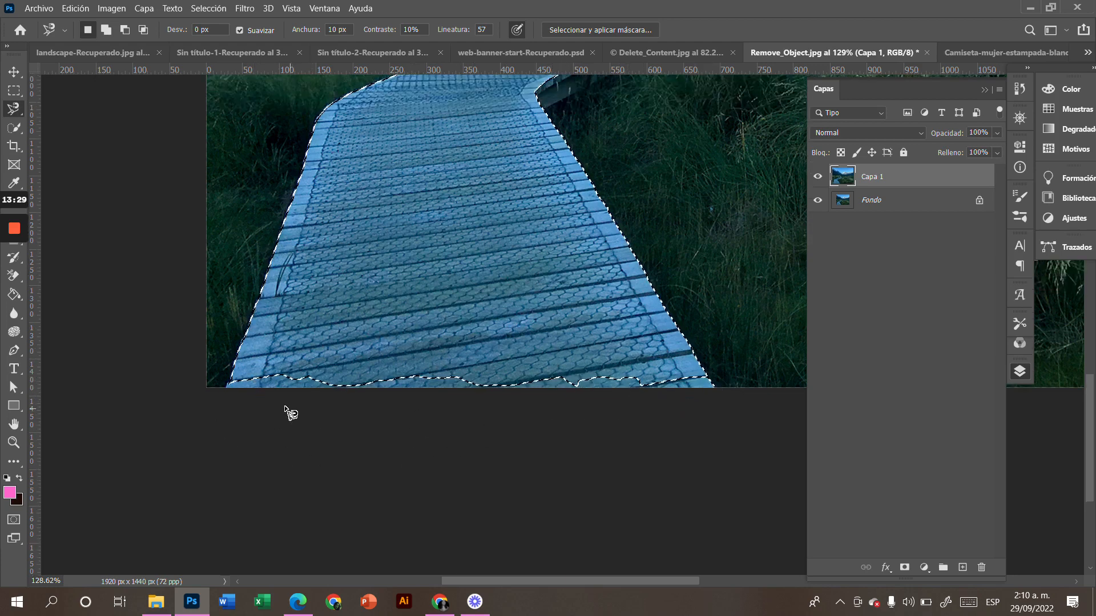
click(16, 107)
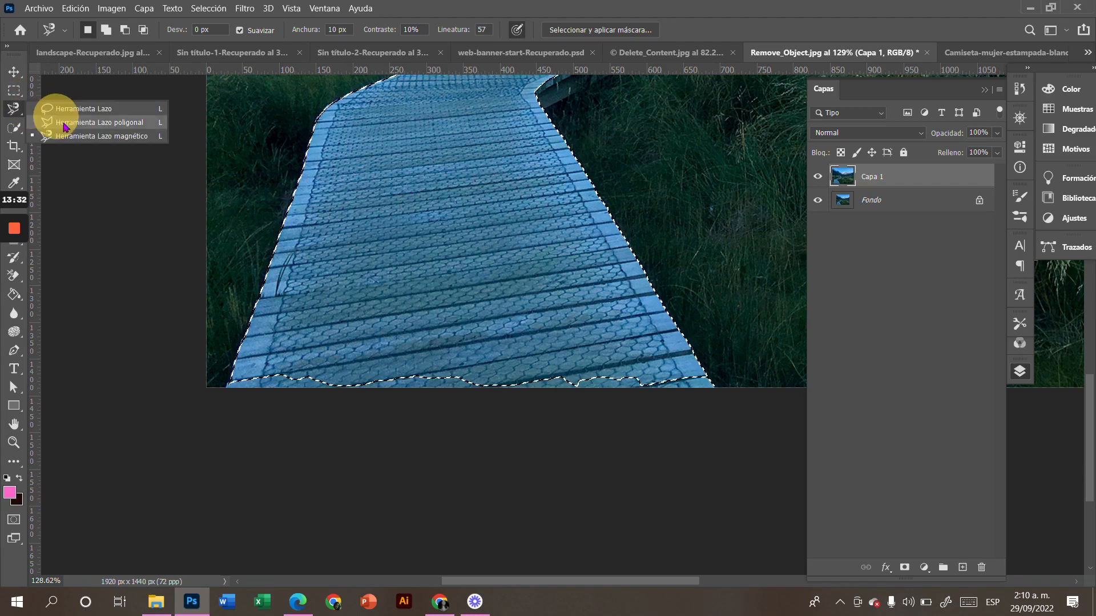
click(14, 109)
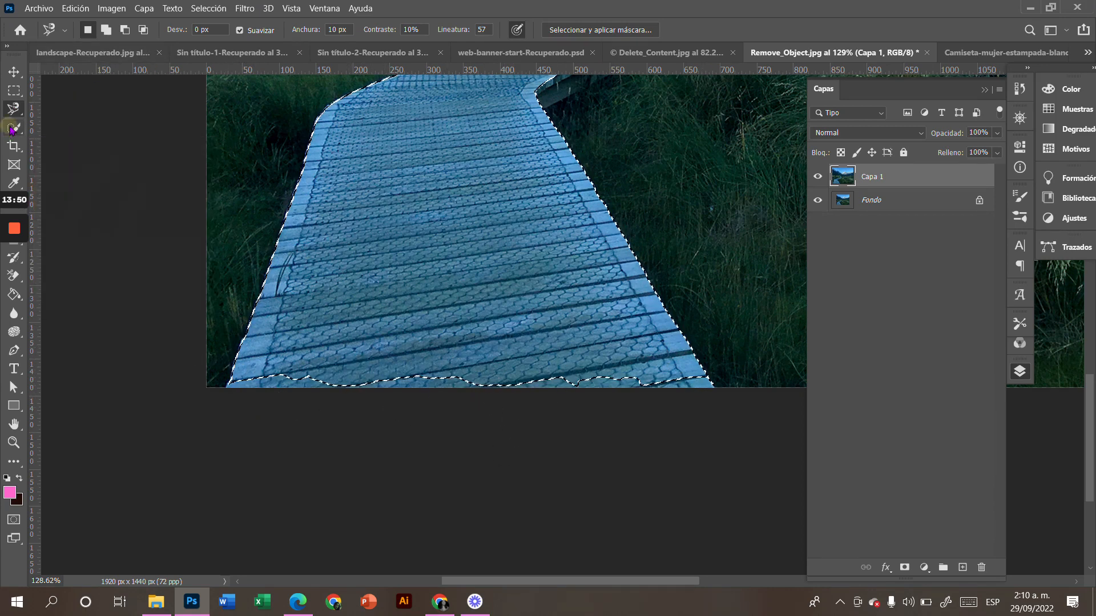
click(12, 128)
click(65, 147)
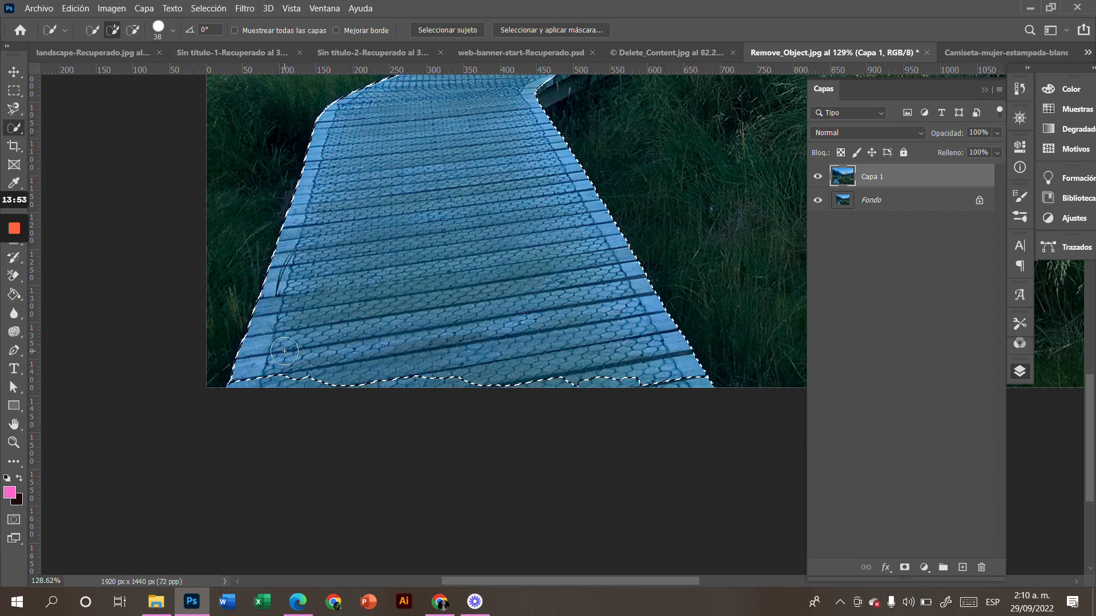
- Try subtracting the boardwalk's near left corner from the selection with a Quick Selection stroke, and undo it
key(alt)
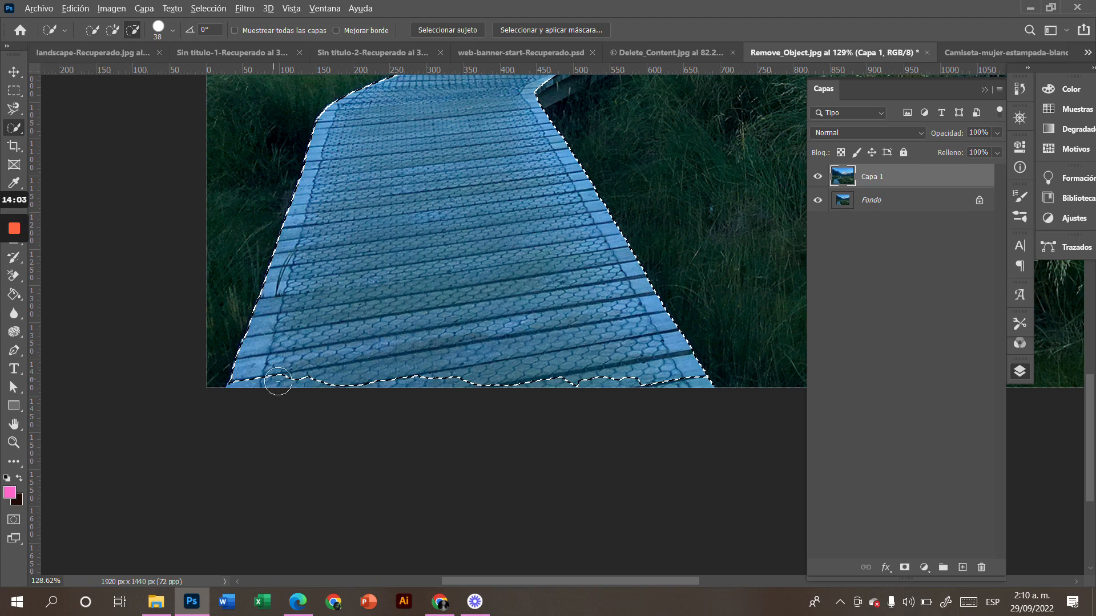
drag(278, 381, 297, 355)
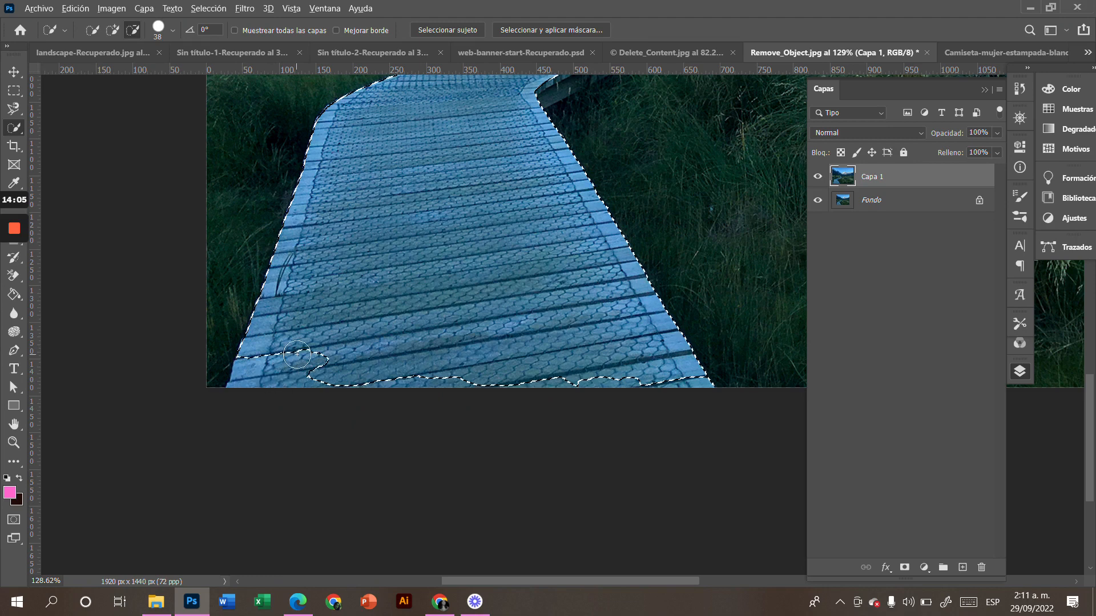
key(ctrl+z)
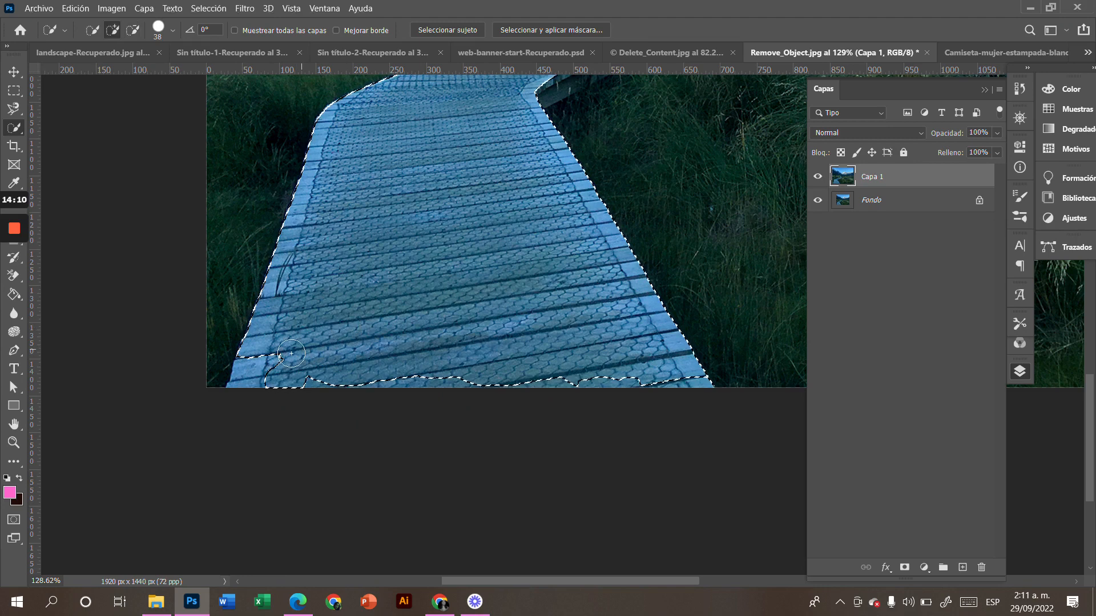
- Add the near left corner and the uneven strip along the boardwalk's lower edge to the selection
drag(291, 354, 273, 371)
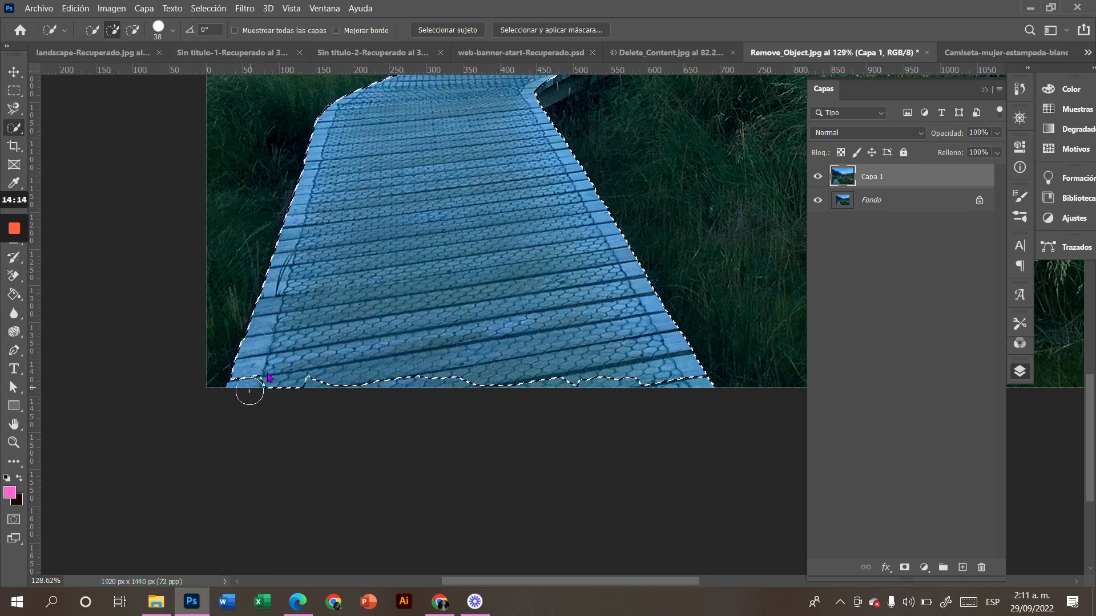
mouse_move(323, 382)
mouse_down()
mouse_move(332, 390)
mouse_move(362, 372)
mouse_move(457, 385)
mouse_move(591, 319)
mouse_up()
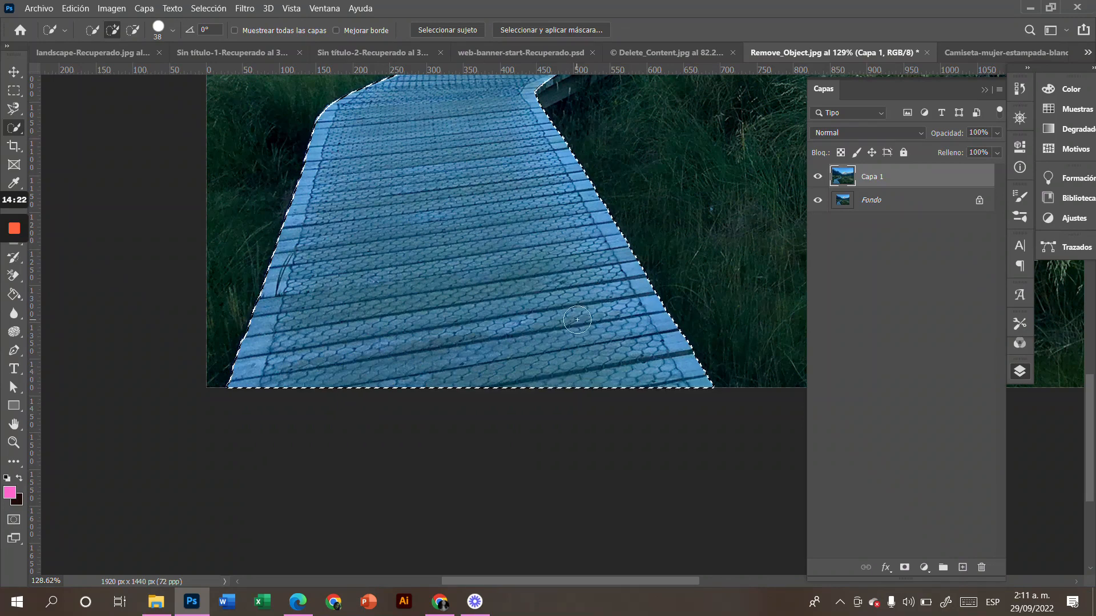
- Try the Luz fuerte and Trama blend modes on Capa 1, with the whole image in view
click(904, 135)
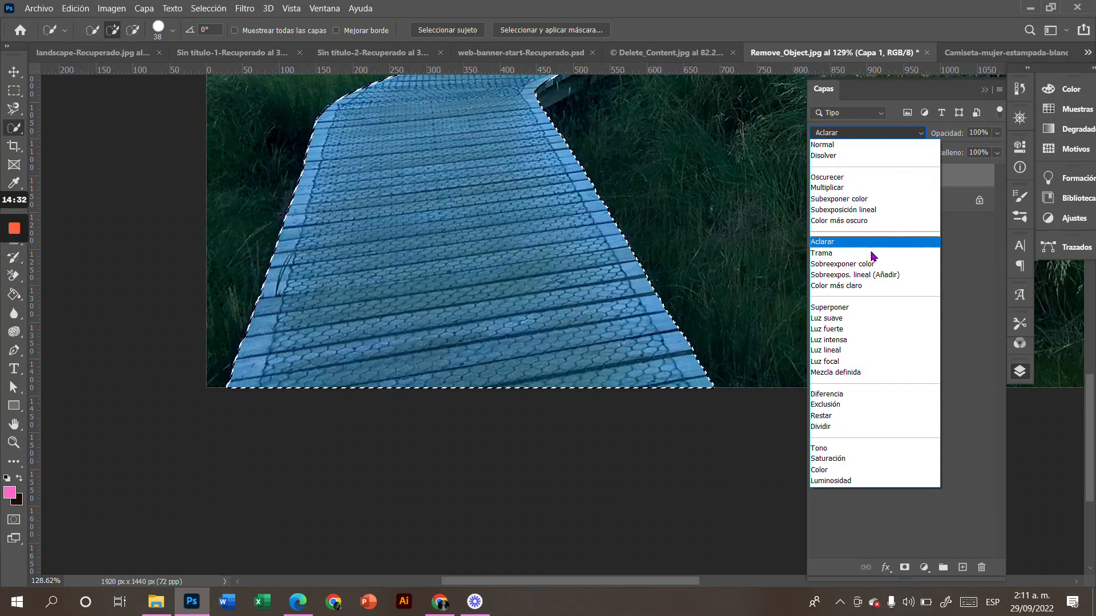
click(856, 333)
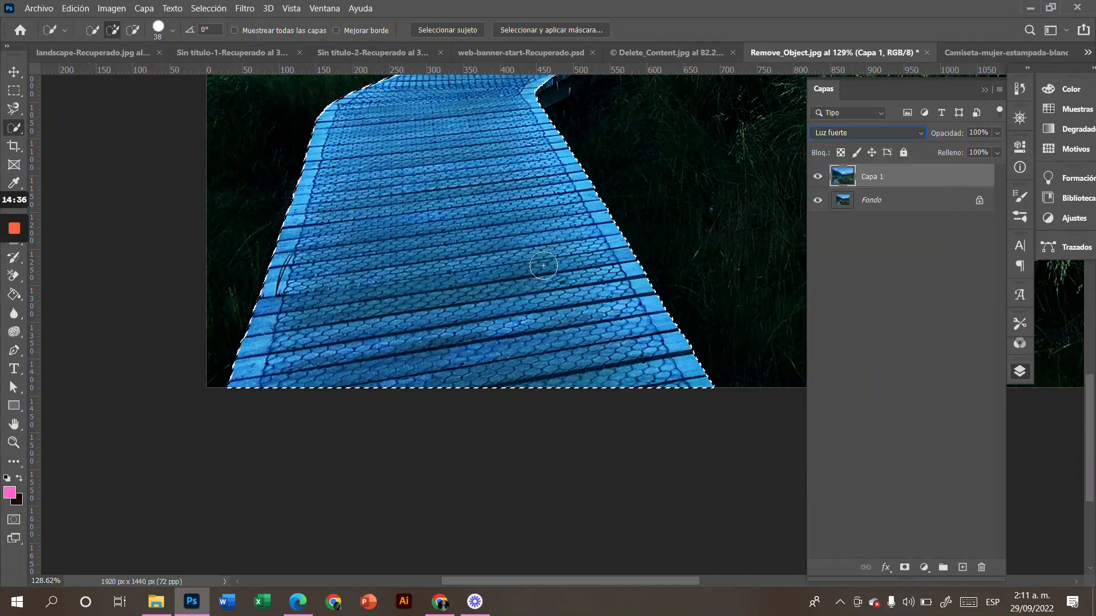
key(ctrl+0)
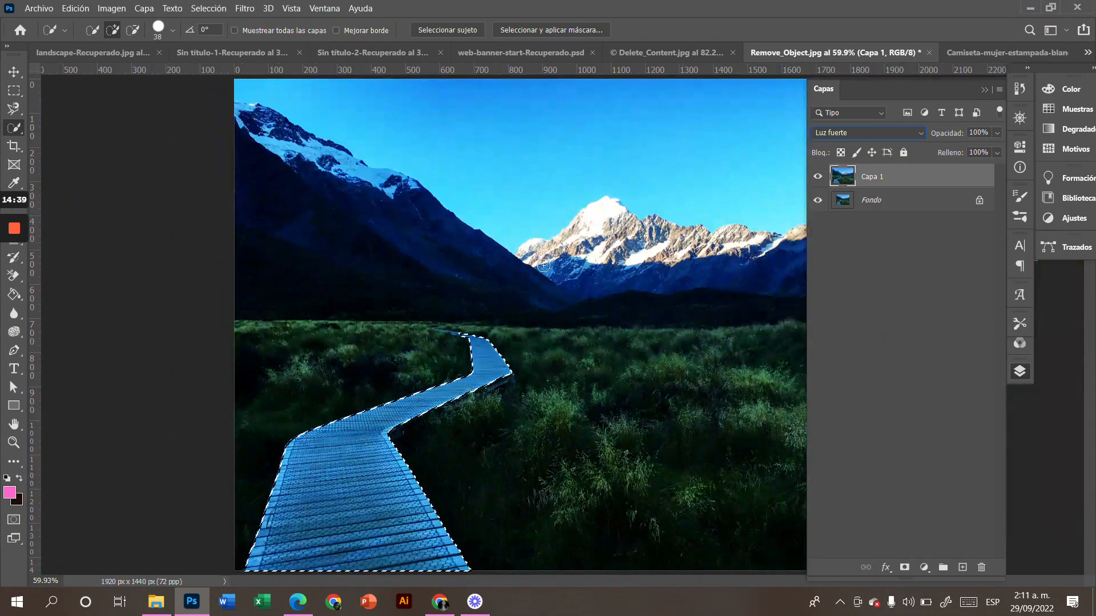
click(864, 132)
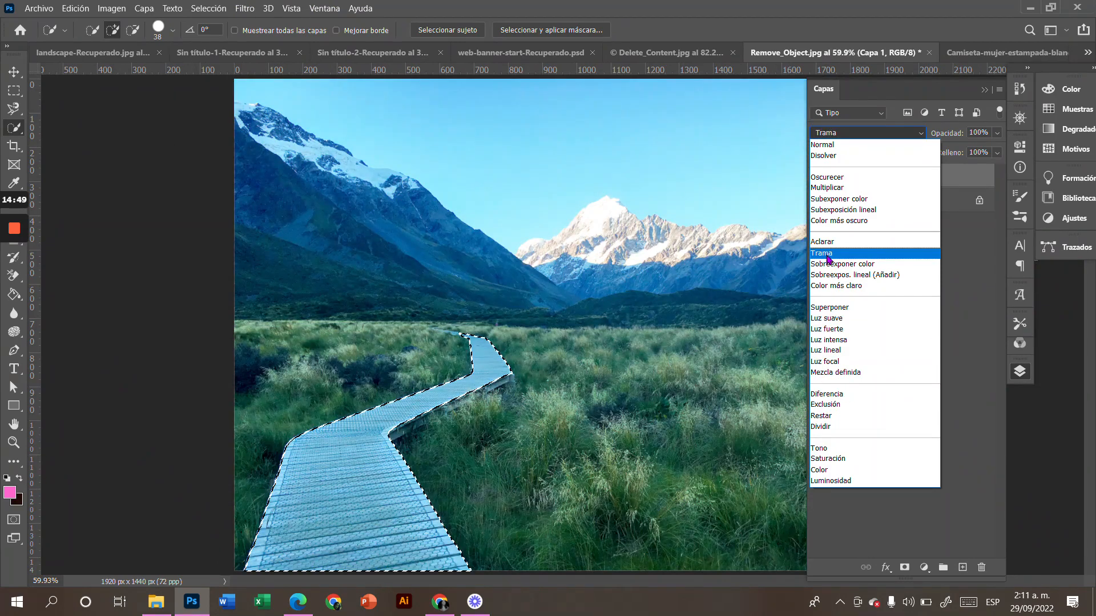
click(827, 253)
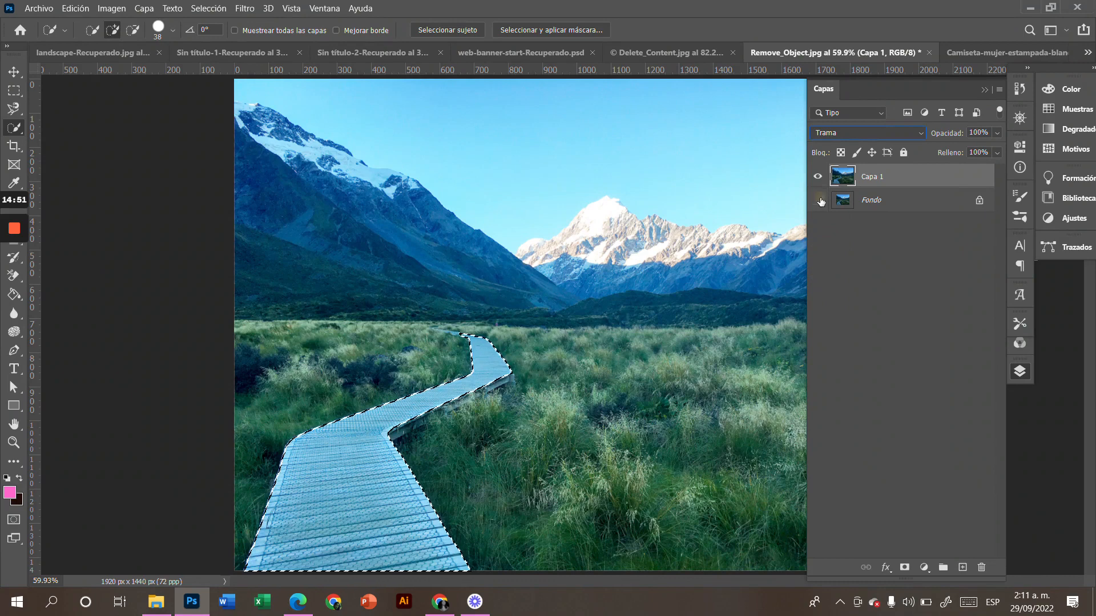
- Hide the Fondo layer and set Capa 1's blend mode to Aclarar
click(819, 201)
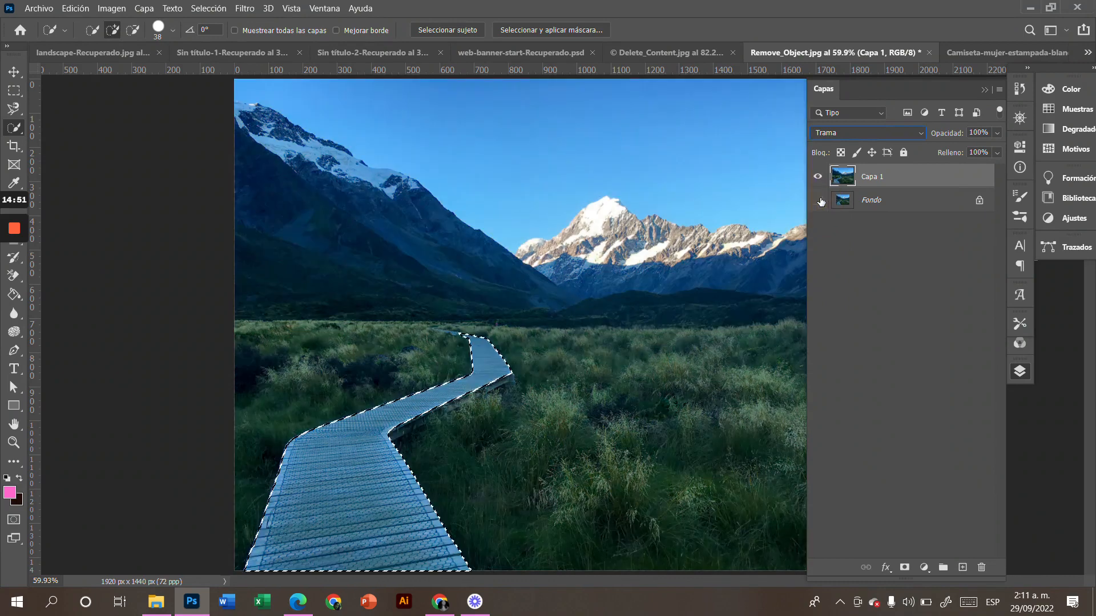
click(875, 136)
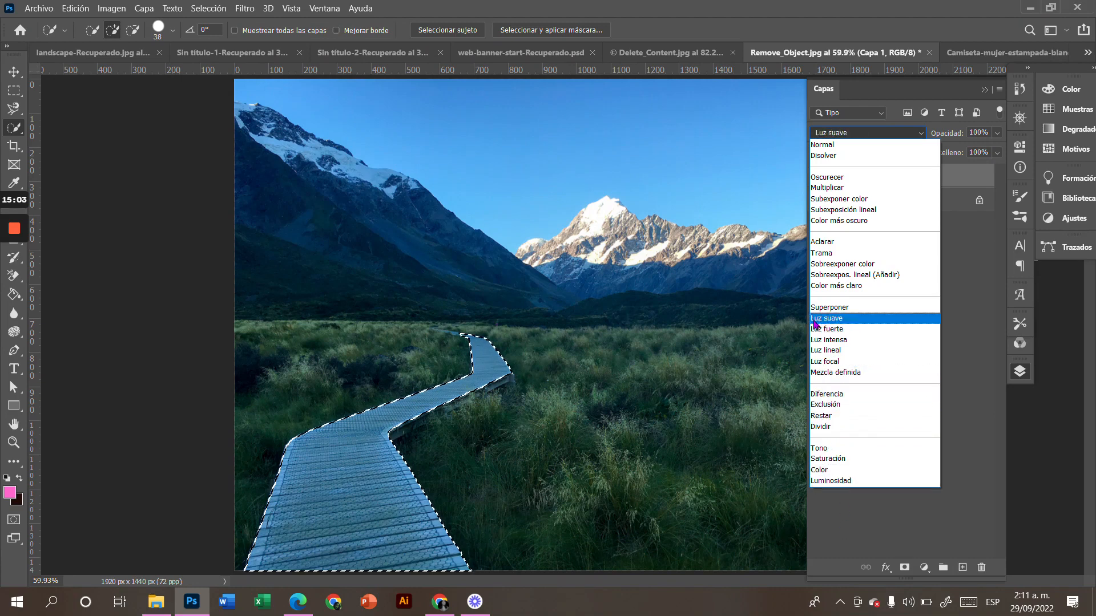
click(826, 242)
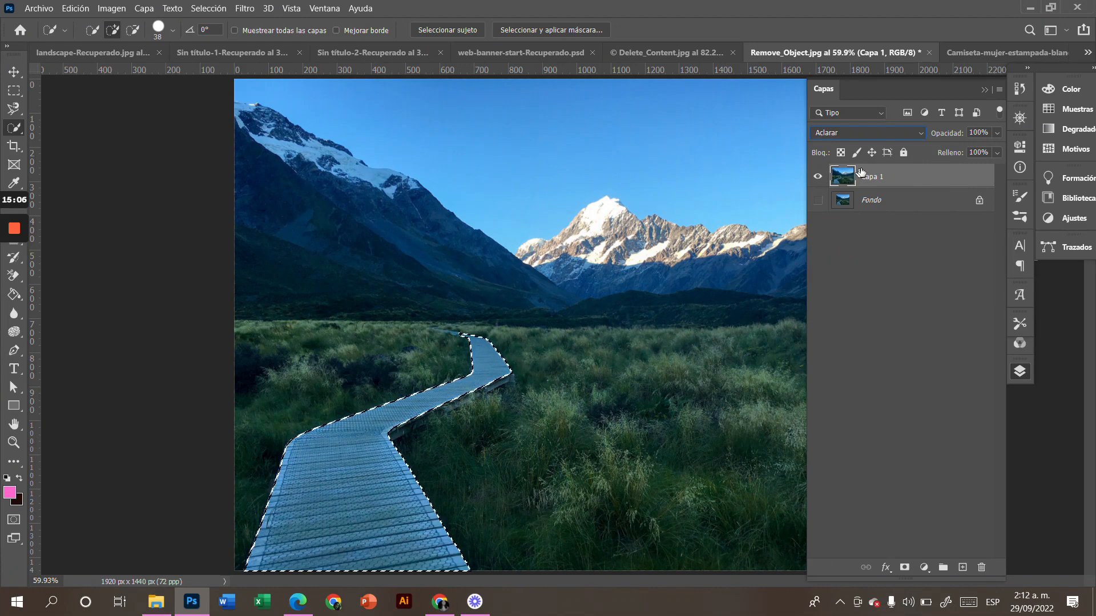
- Create a new layer above Capa 1 and paste the copied boardwalk into it
click(819, 200)
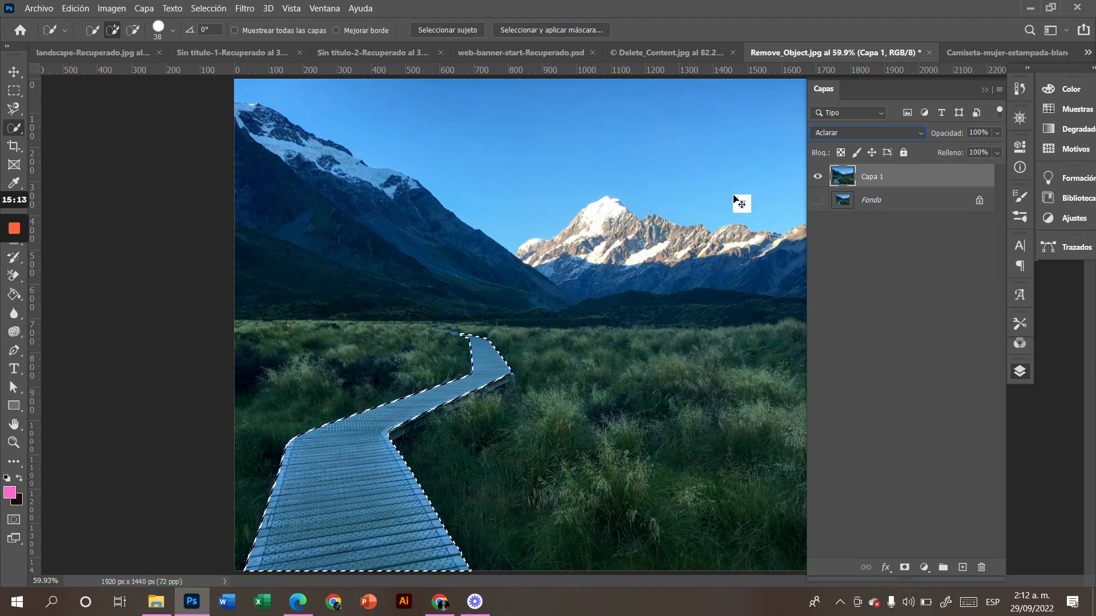
click(962, 567)
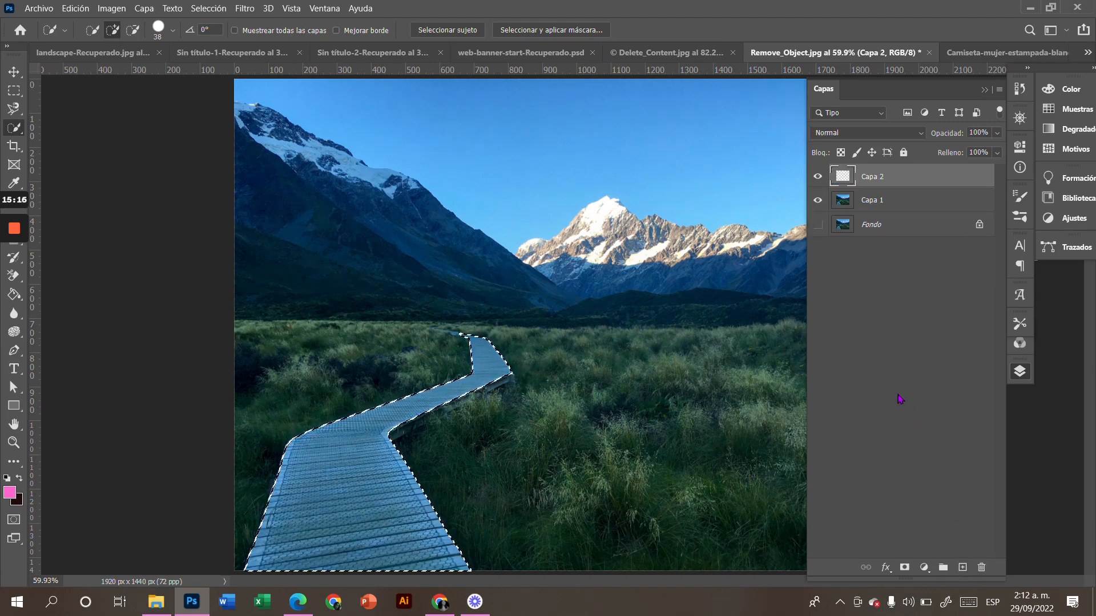
key(ctrl+v)
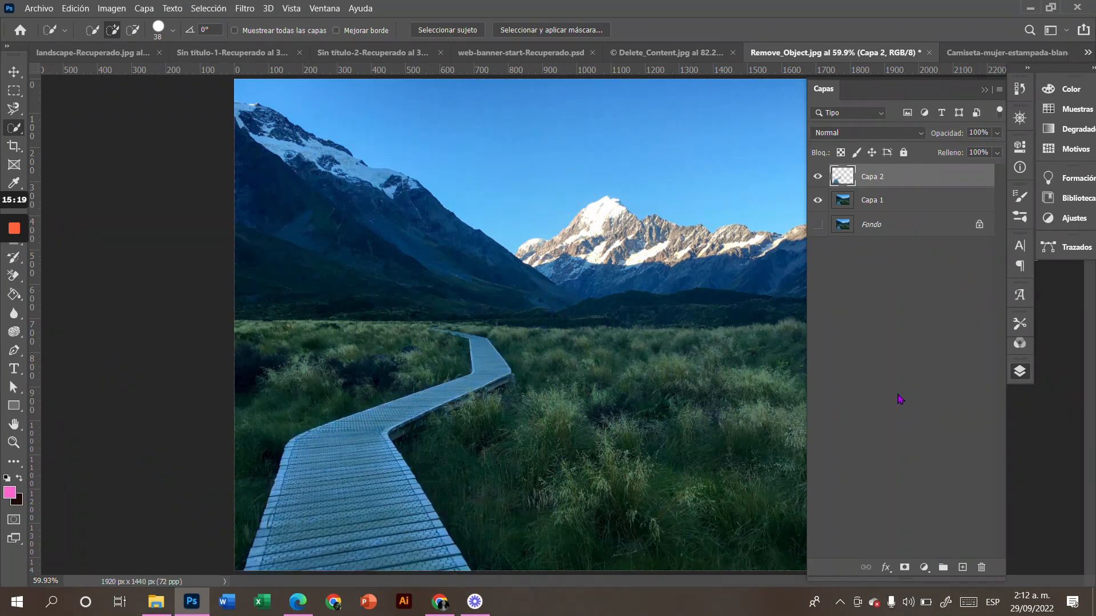
- Toggle Capa 2's visibility and hide Capa 1 and Fondo to inspect the cut-out boardwalk alone
click(817, 224)
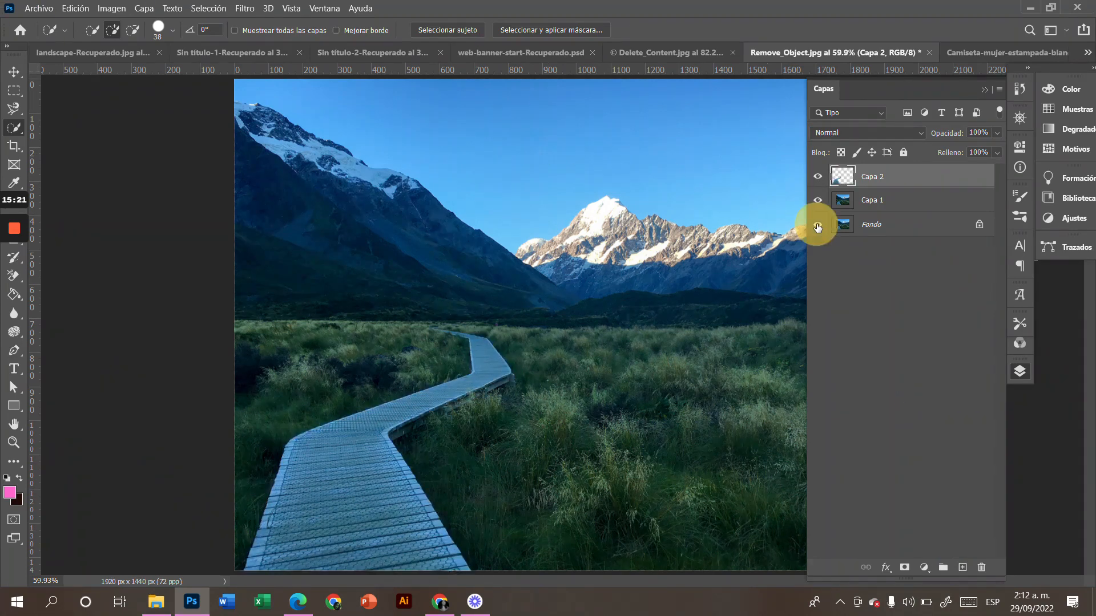
click(817, 177)
click(817, 176)
click(819, 201)
click(818, 225)
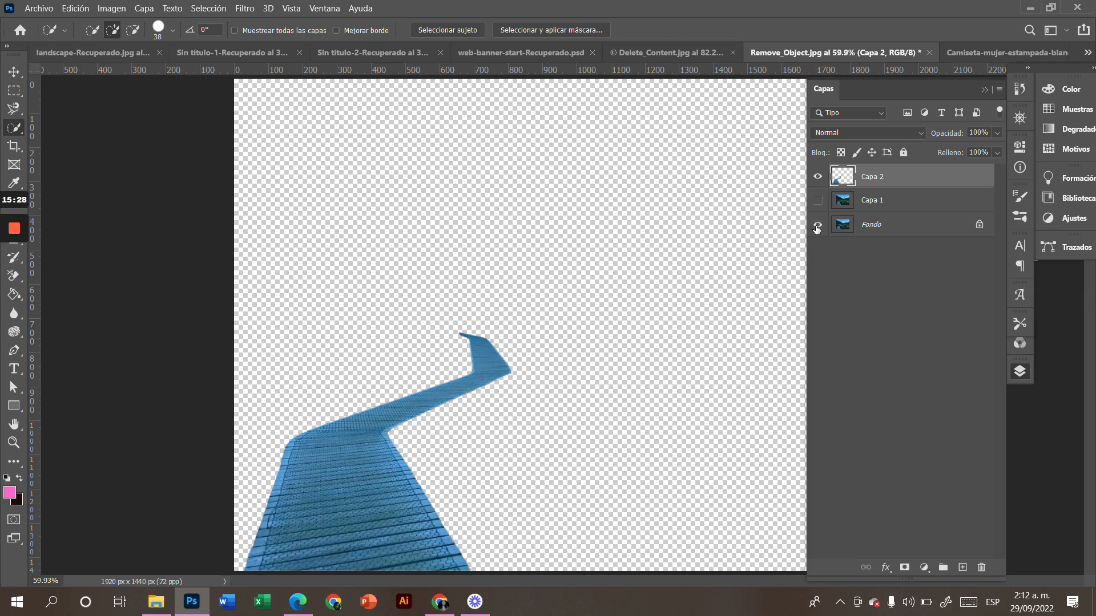
- Hide Capa 2 and leave Capa 1 and Fondo visible, comparing the layers over the boardwalk
click(817, 225)
click(819, 203)
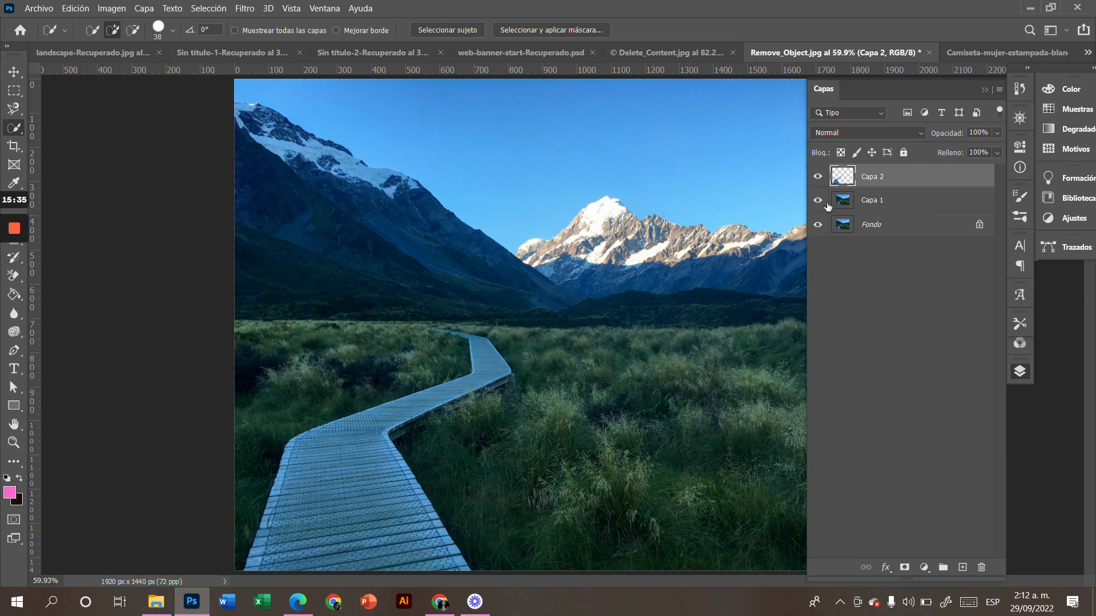
click(818, 201)
click(818, 178)
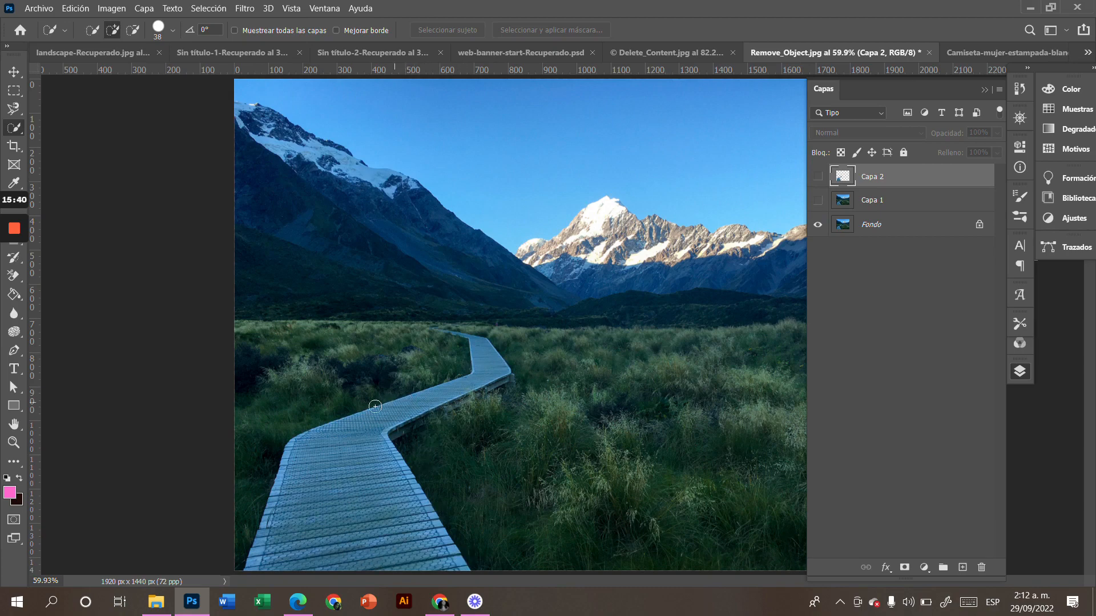
scroll(372, 404, up, 4)
scroll(873, 202, up, 1)
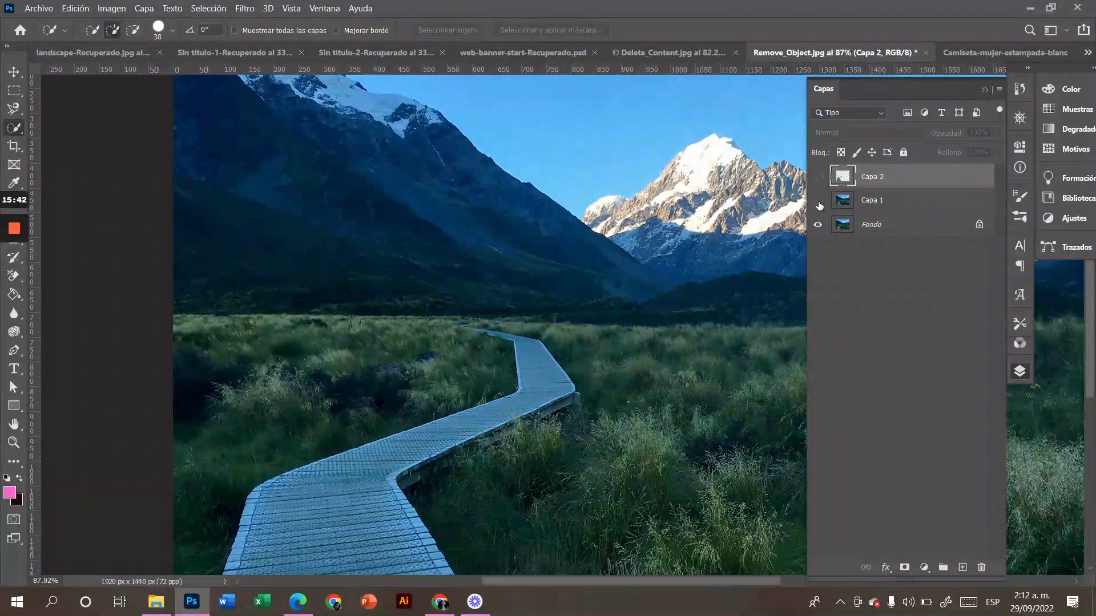
click(819, 203)
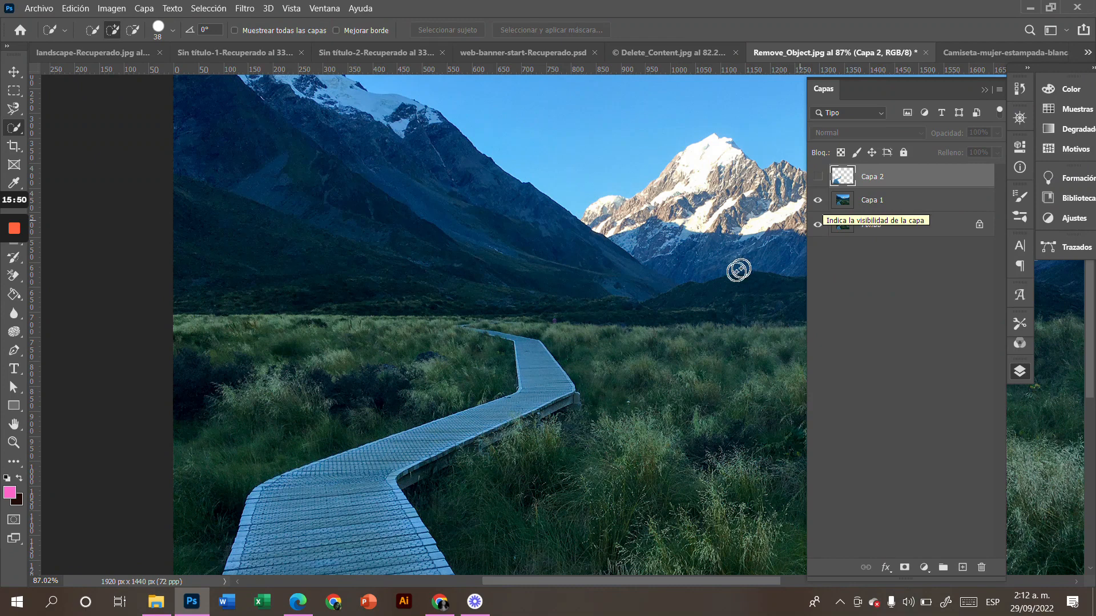
scroll(491, 420, down, 4)
scroll(478, 414, down, 2)
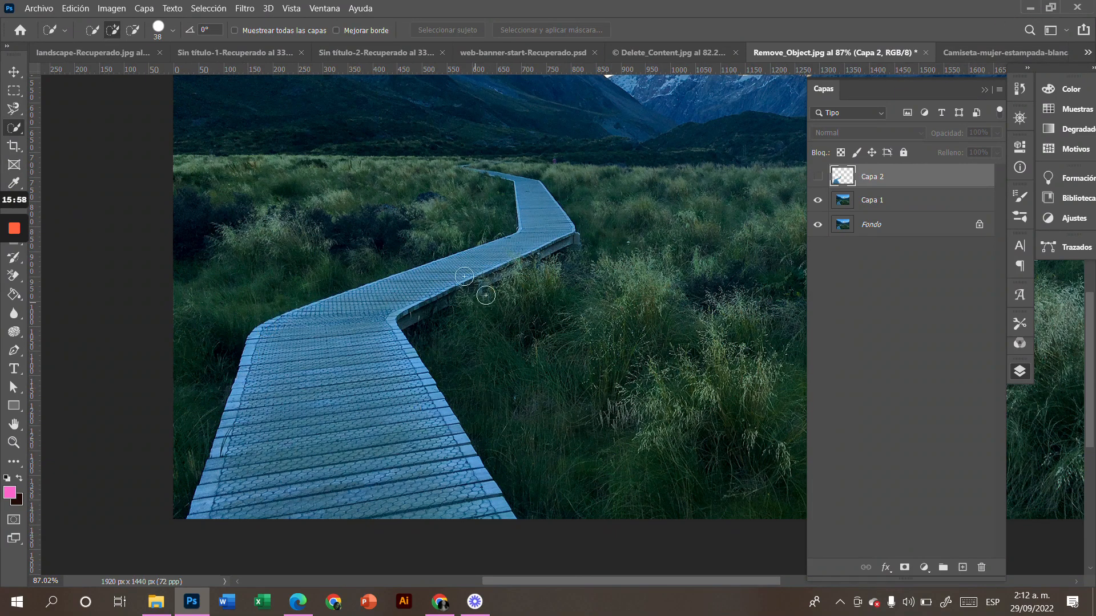
- Reduce the program window, activate the Patch tool (Herramienta Parche) and make Capa 1 the active layer
click(1050, 7)
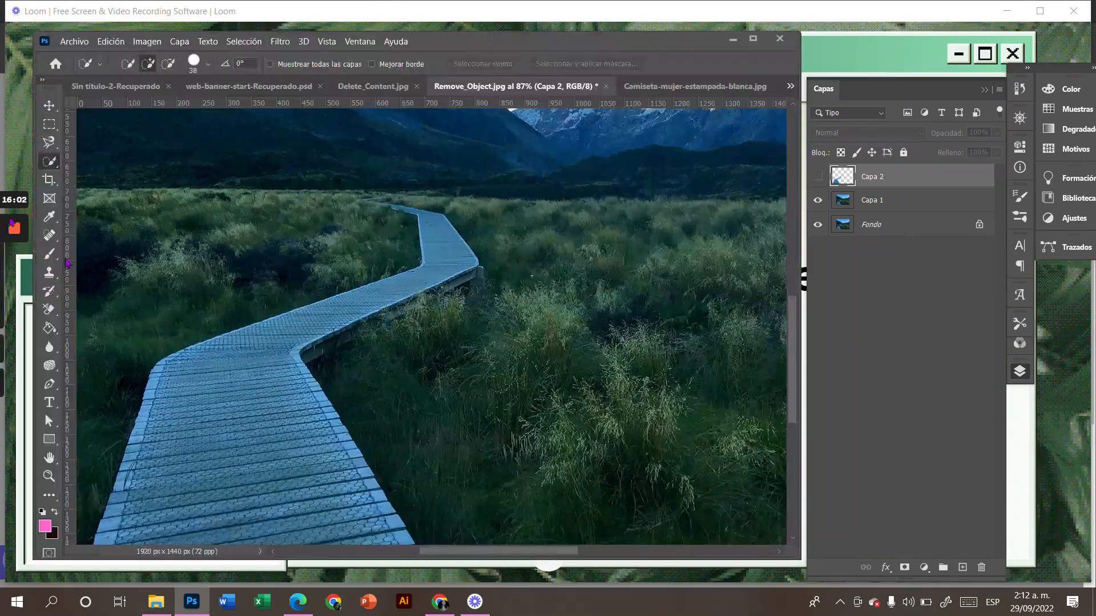
click(50, 234)
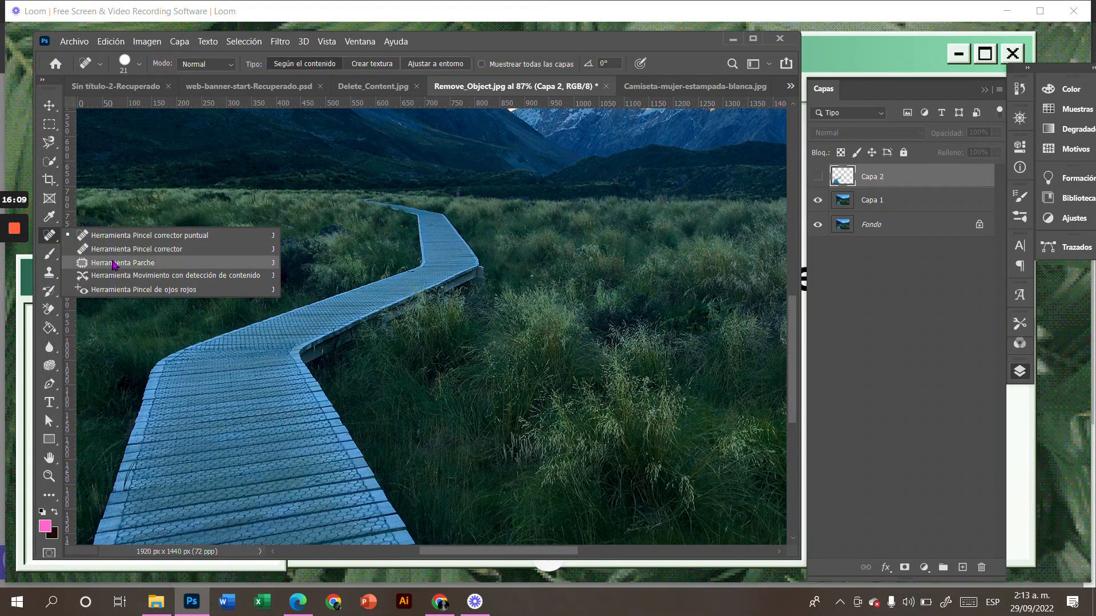
click(114, 263)
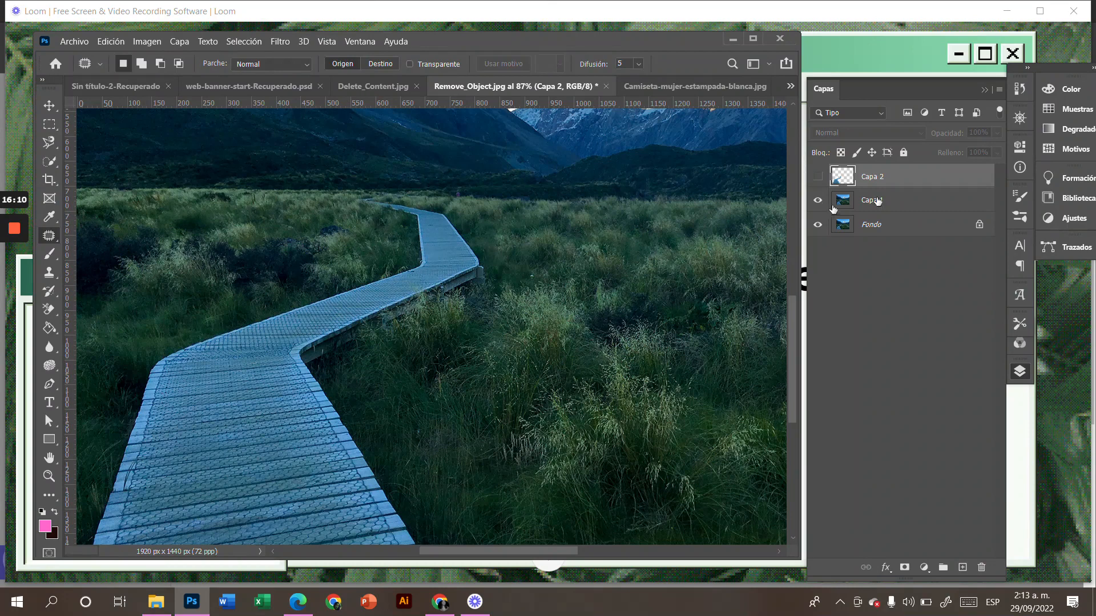
click(883, 197)
click(896, 199)
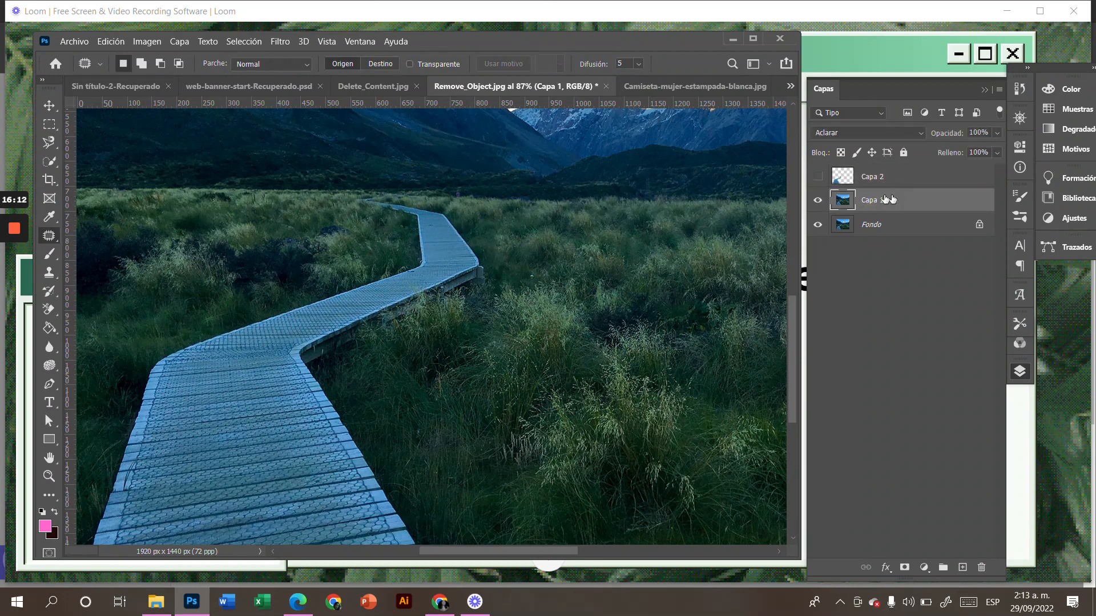
- Outline the boardwalk's far bend with the Patch tool and copy that area of Fondo onto a new layer
click(381, 229)
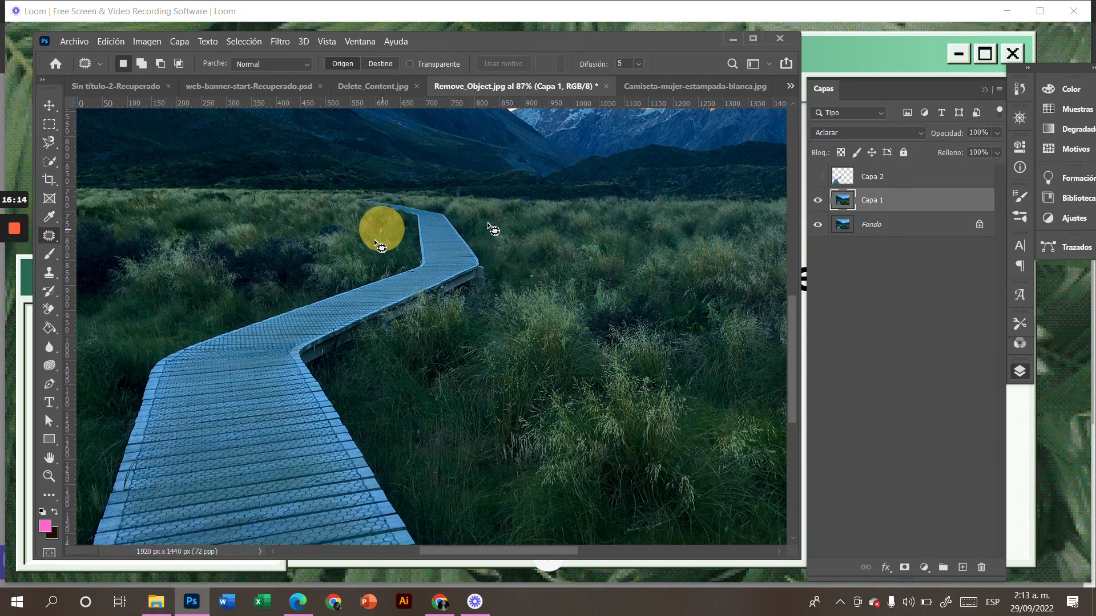
mouse_move(379, 247)
mouse_down()
mouse_move(412, 247)
mouse_move(387, 250)
mouse_up()
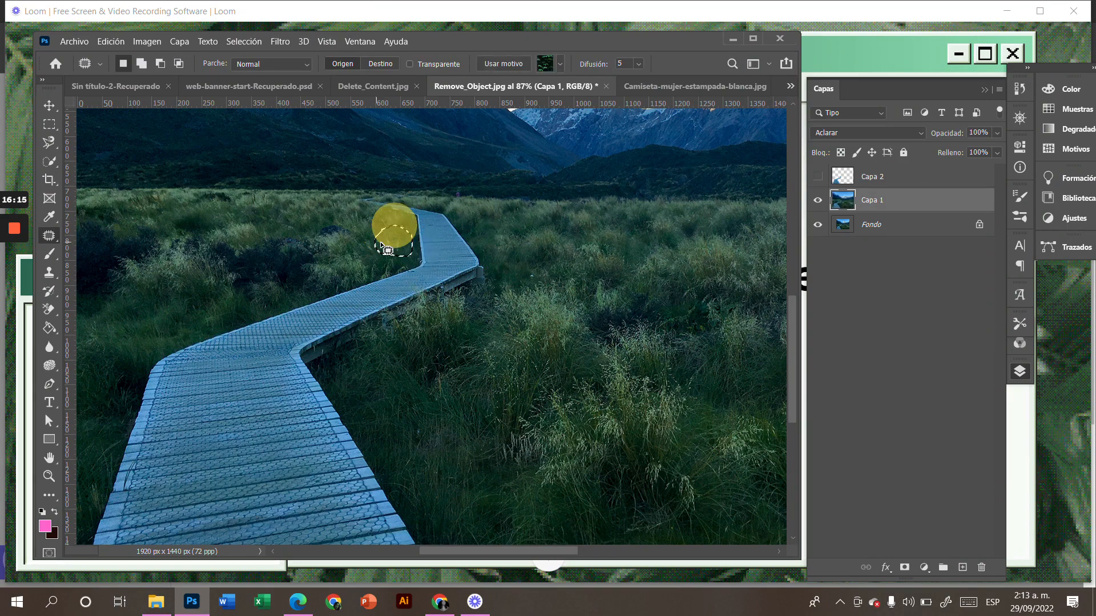
click(417, 235)
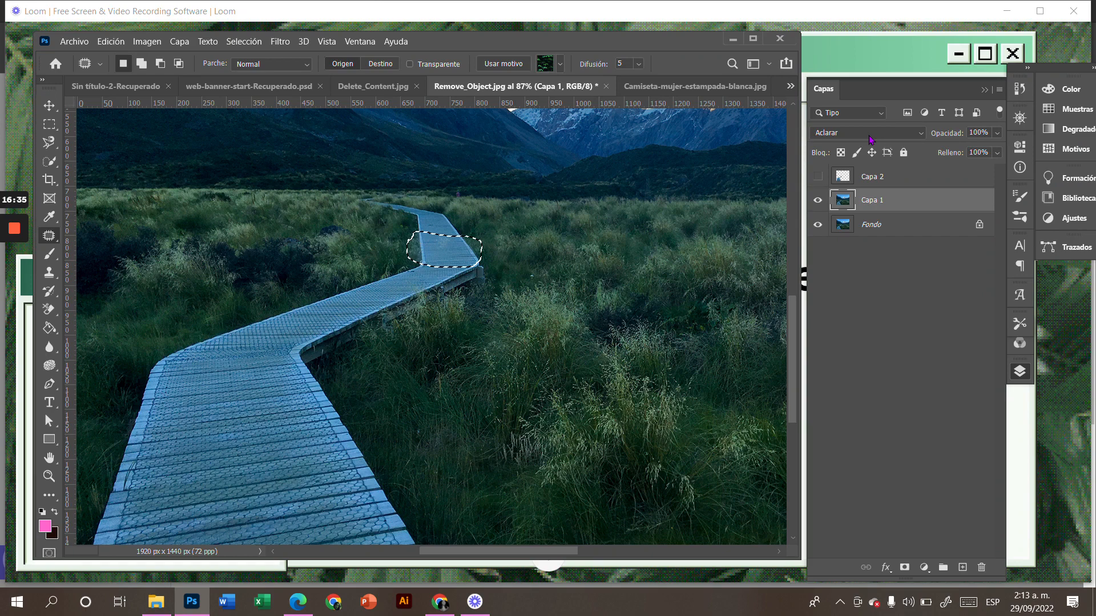
click(875, 222)
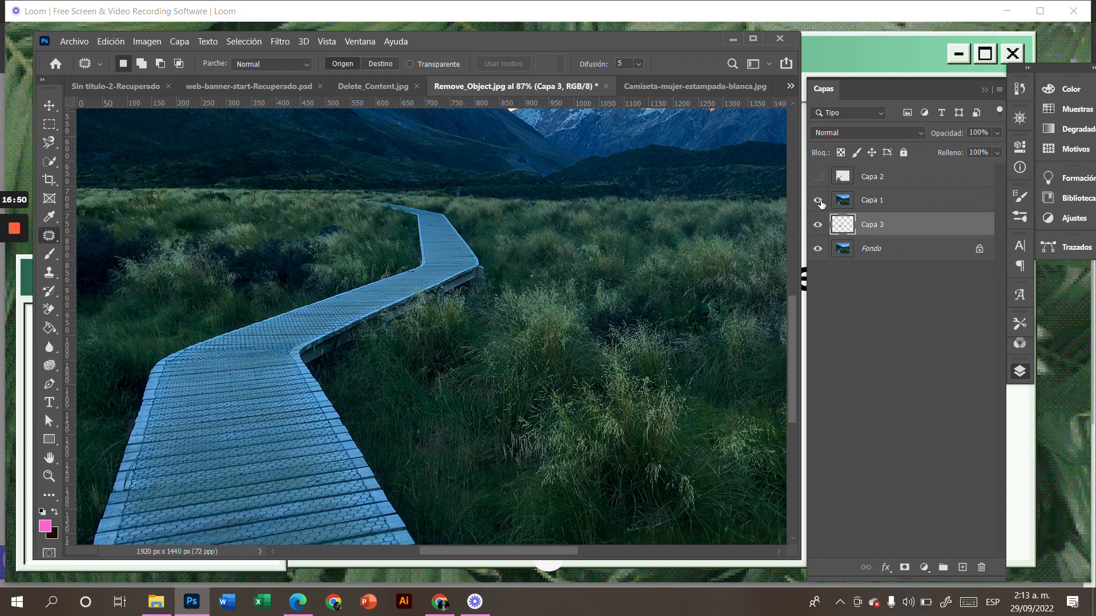
- Hide Fondo and Capa 1 to view the copied boardwalk fragment alone, and undo the visibility changes
click(818, 249)
click(874, 201)
click(818, 199)
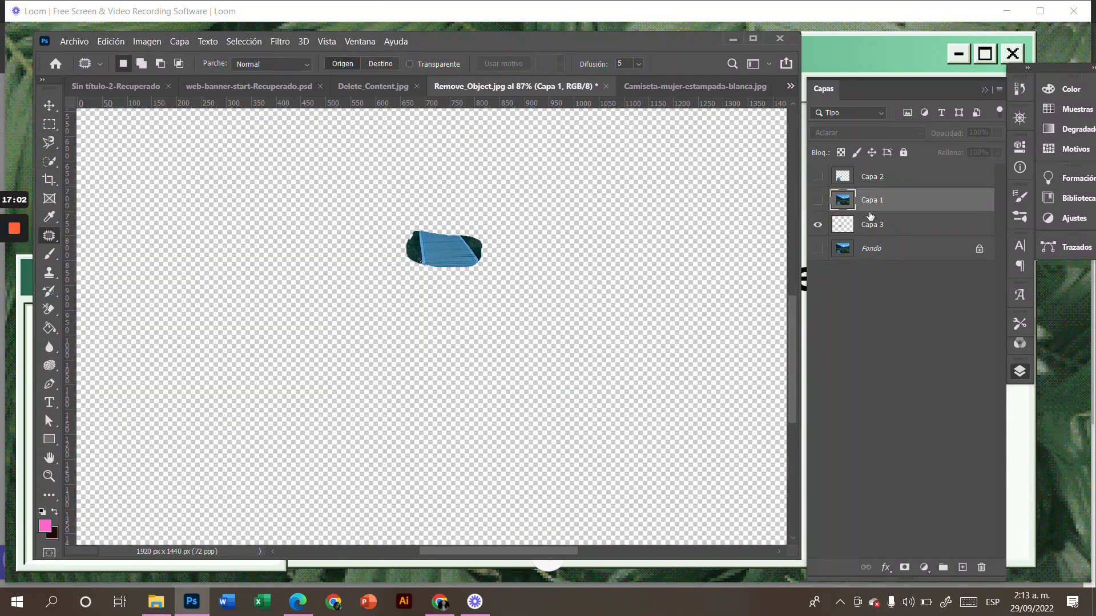
click(818, 200)
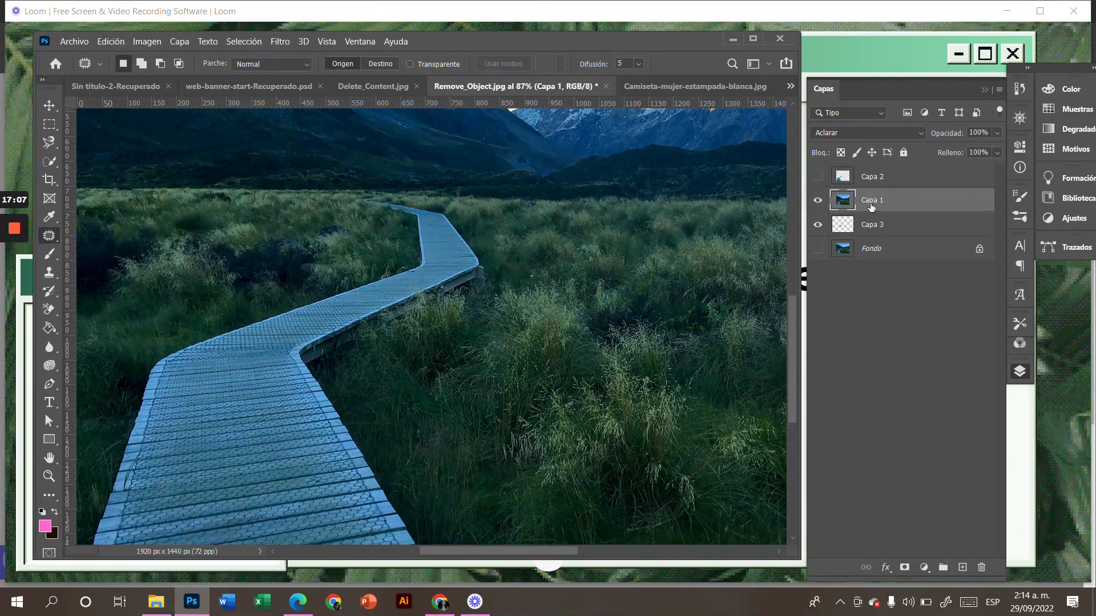
key(ctrl+z)
key(ctrl+z)
key(ctrl+z)
- Duplicate the entire Fondo layer below Capa 3
click(871, 231)
click(872, 247)
key(ctrl+j)
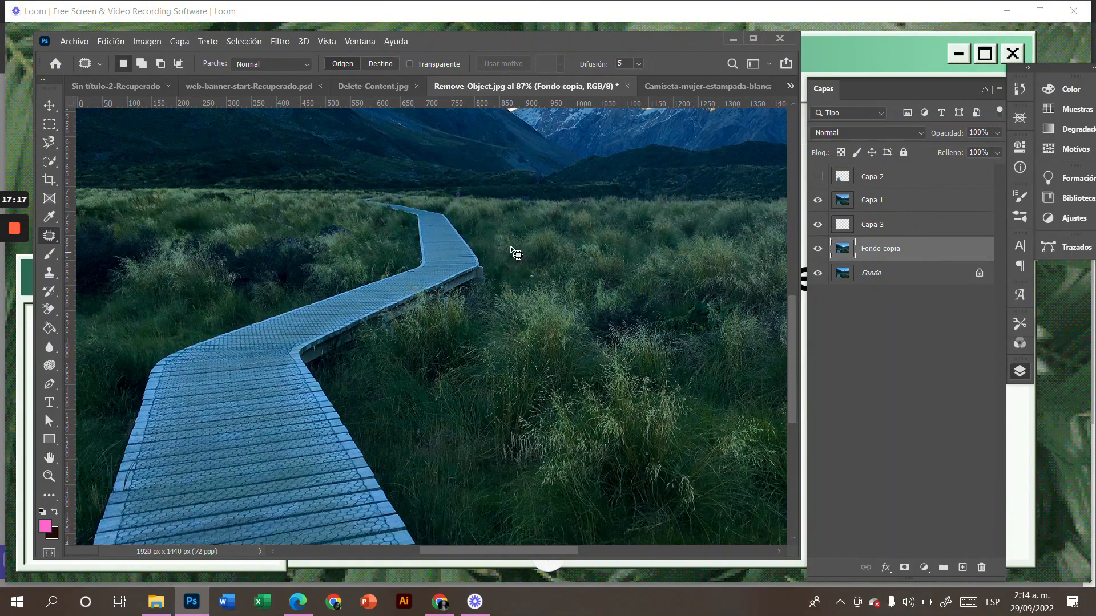
- Patch part of the boardwalk's far section on Fondo copia with grass beside it, and hide Capa 1, Capa 3 and Fondo
drag(483, 265, 487, 258)
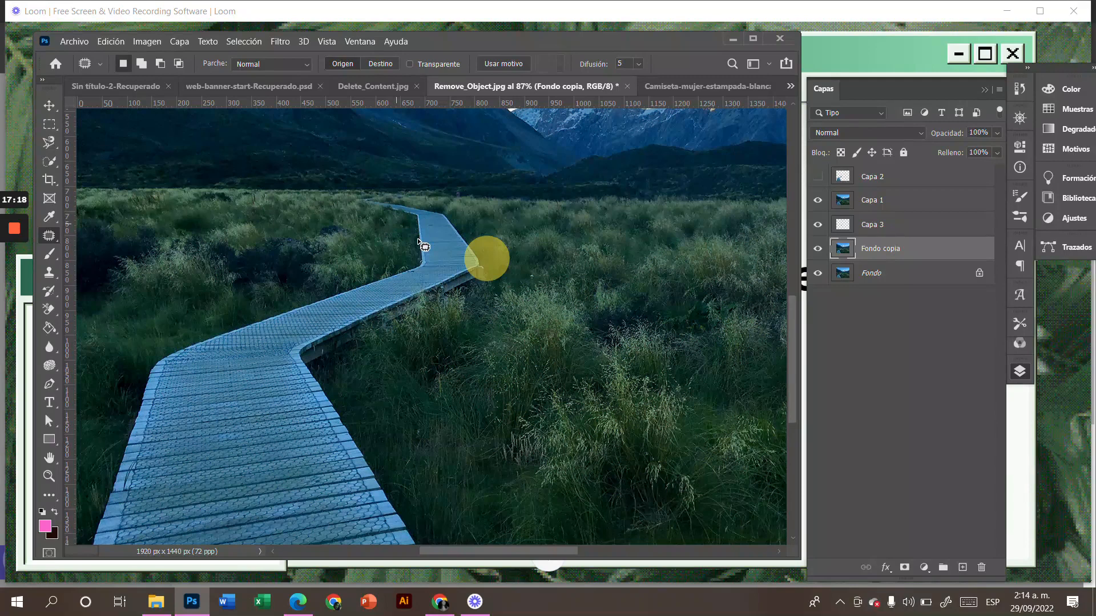
drag(423, 246, 532, 245)
key(ctrl+d)
click(818, 200)
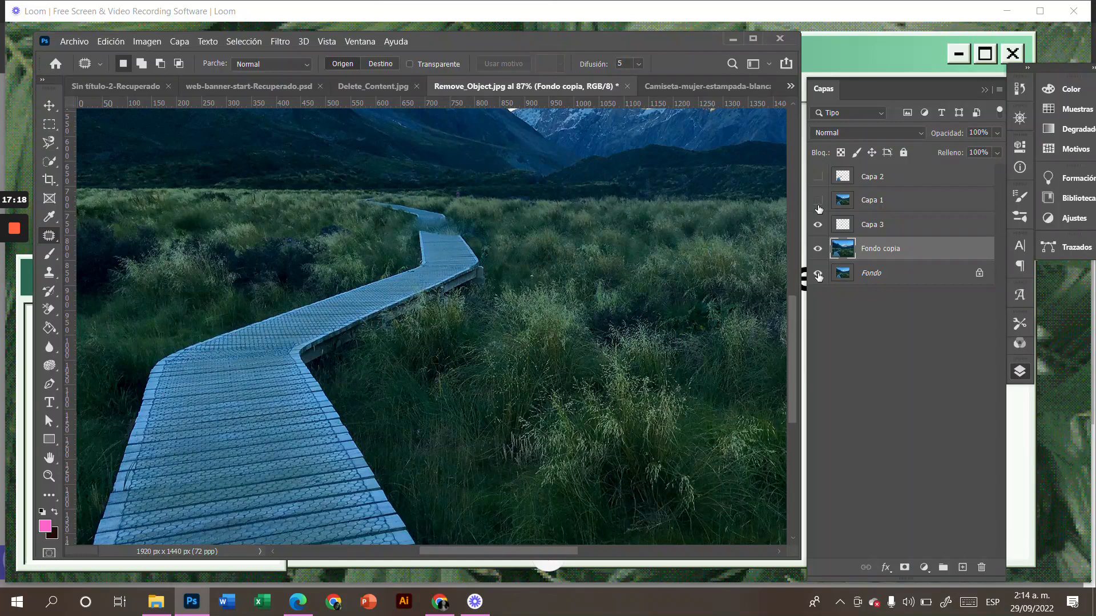
click(818, 274)
click(817, 225)
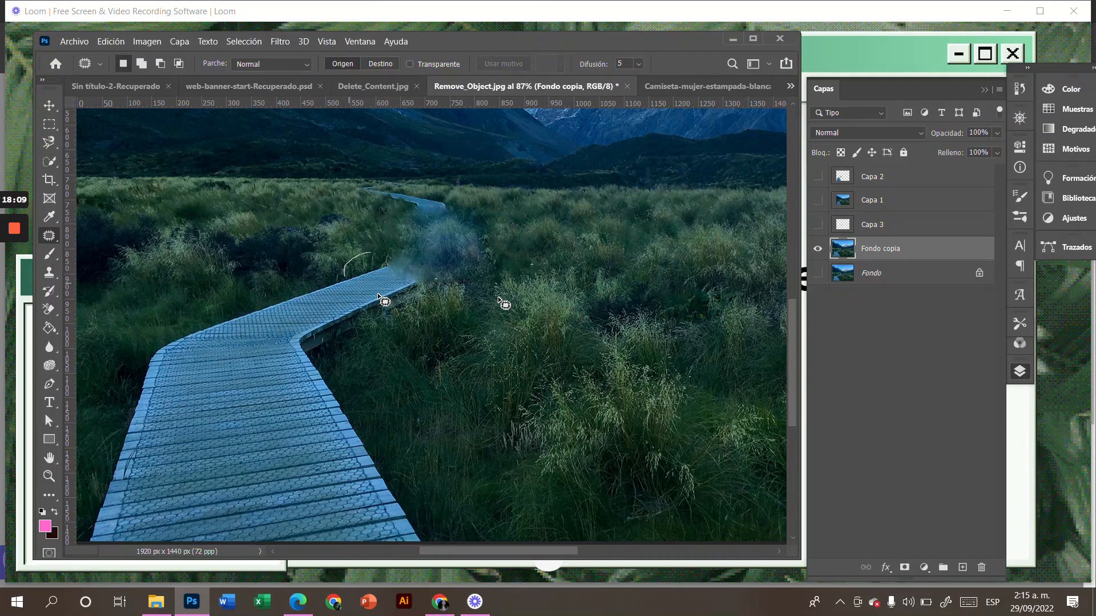
- Patch the boardwalk's distant tip and the end of its remaining stretch with nearby grass, clearing each selection
drag(401, 183, 393, 186)
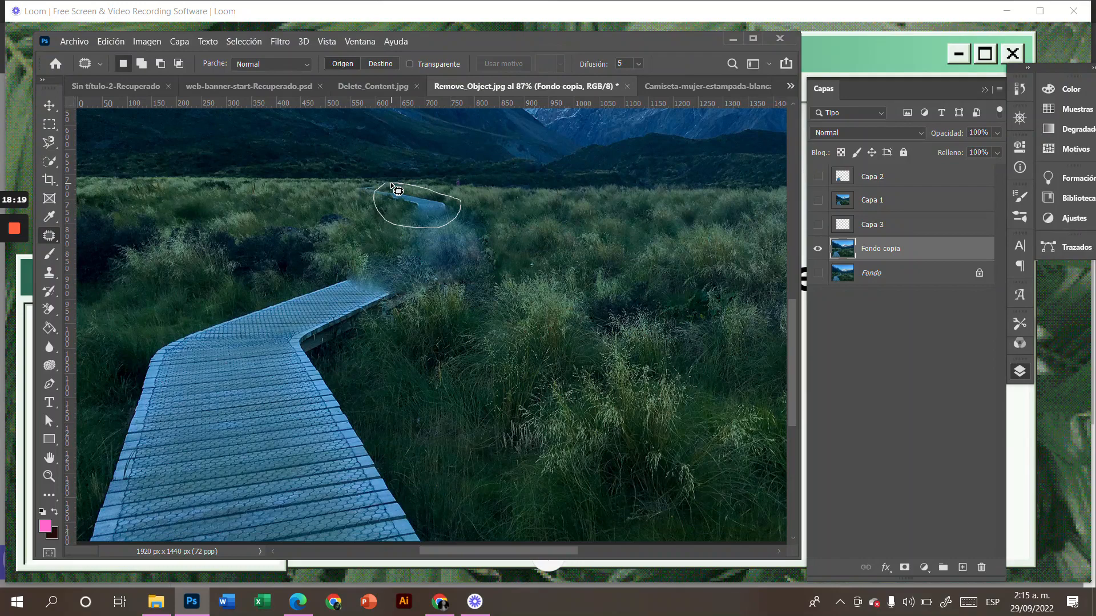
drag(398, 190, 532, 253)
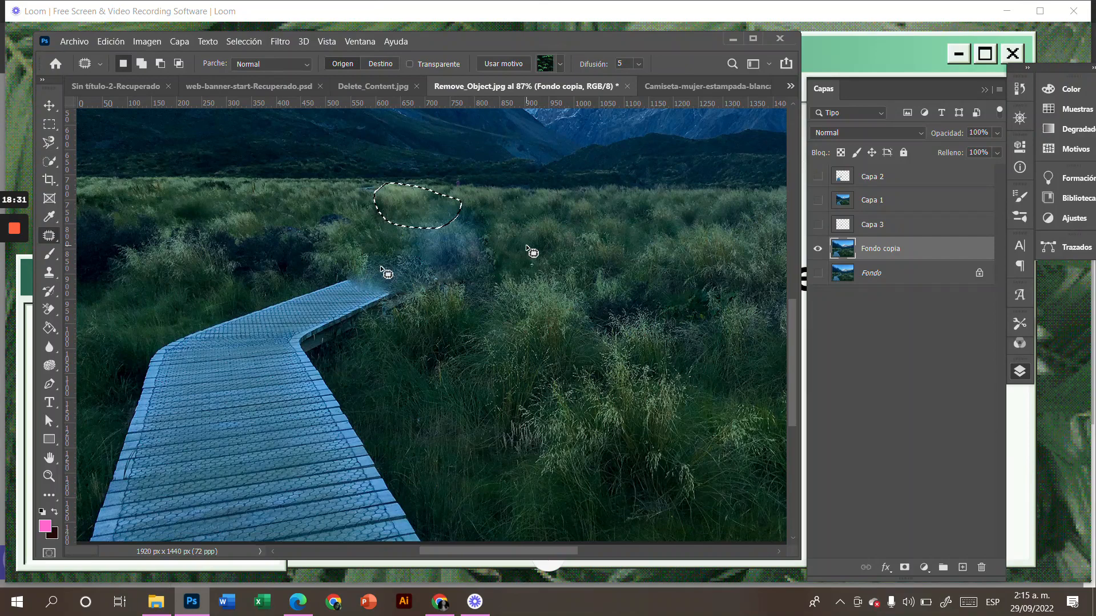
click(394, 277)
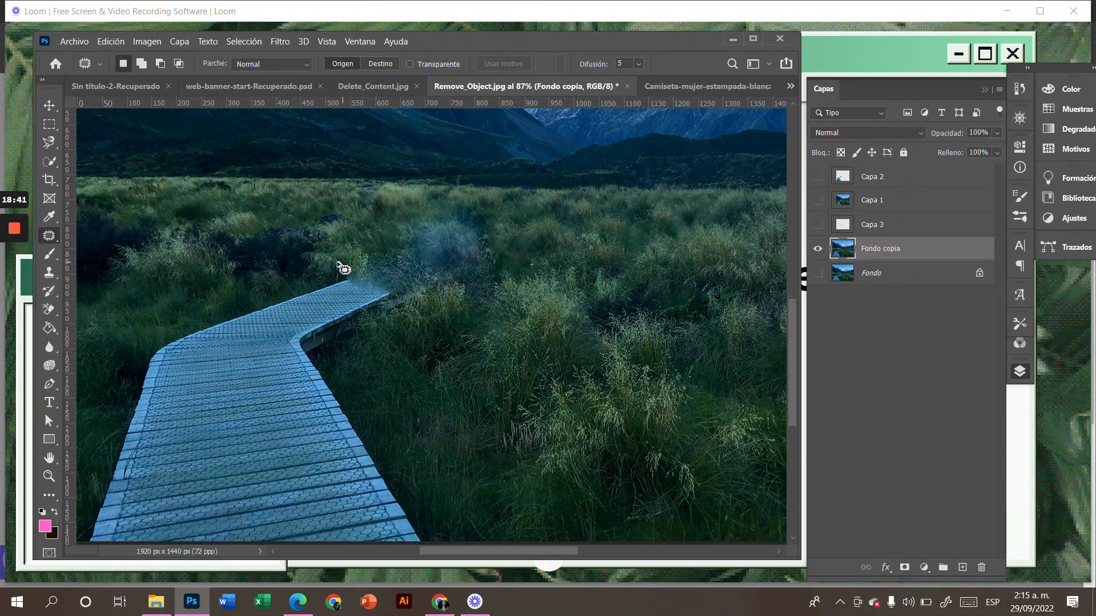
drag(334, 260, 373, 267)
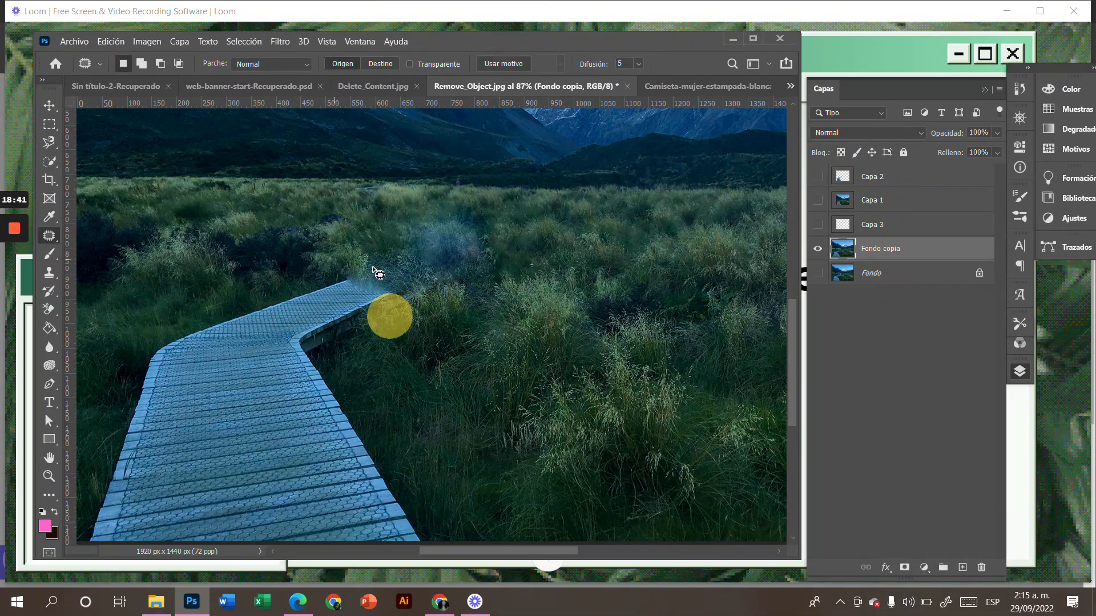
drag(373, 268, 471, 278)
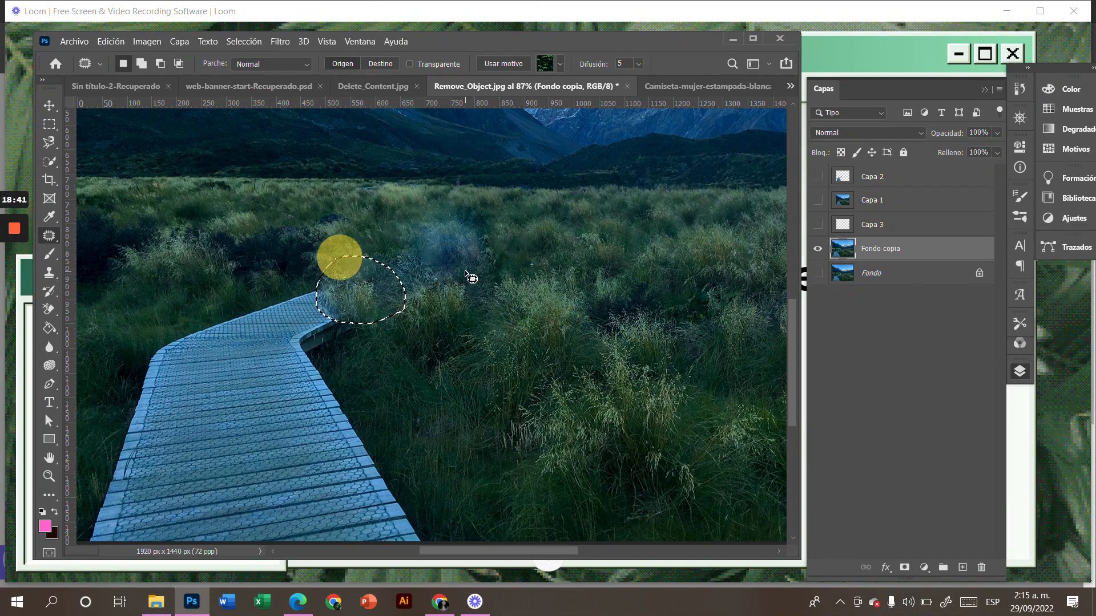
click(324, 259)
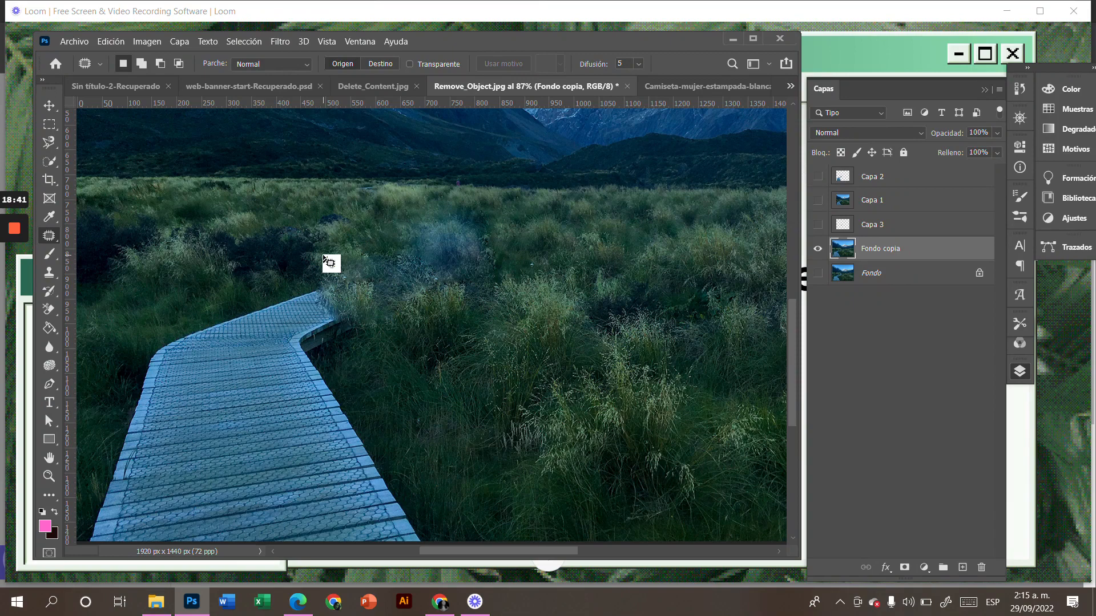
- Open the image Camiseta-mujer-estampada-blanca from the Descargas folder
key(ctrl+0)
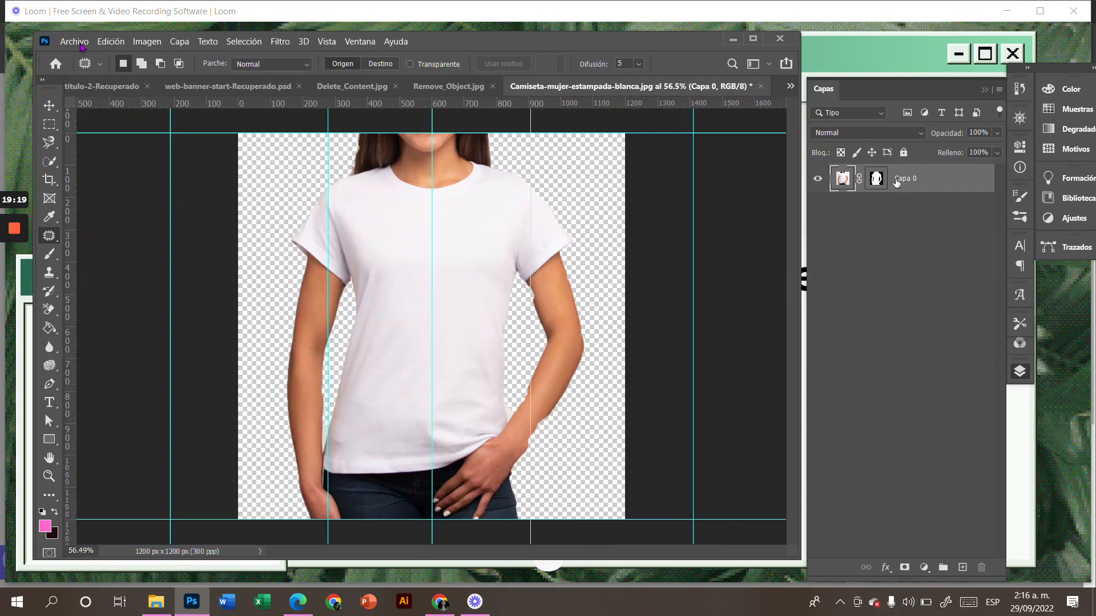
click(74, 41)
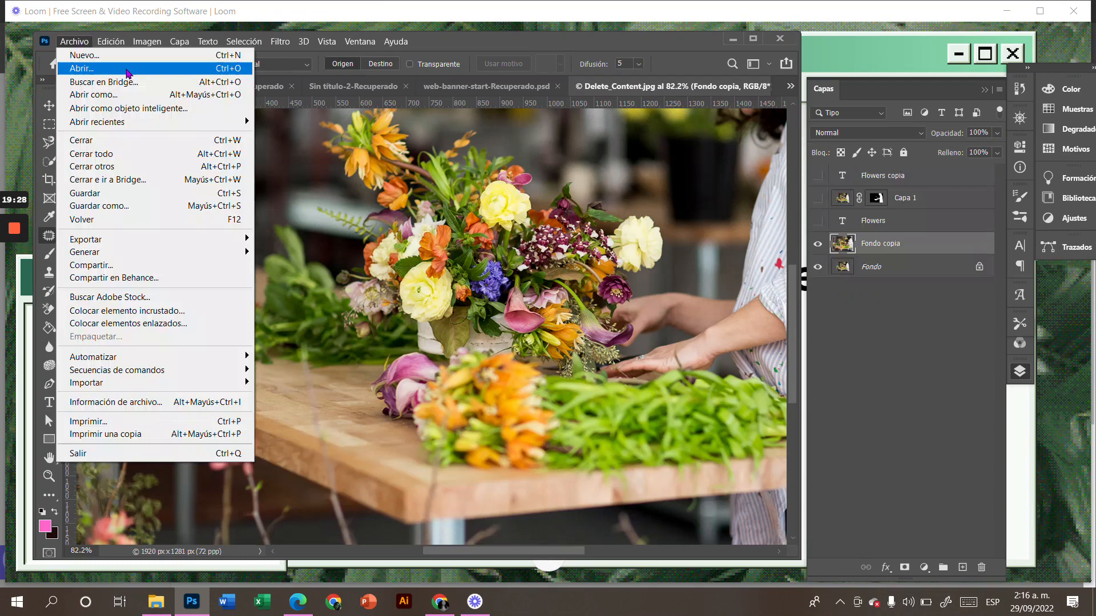
click(128, 71)
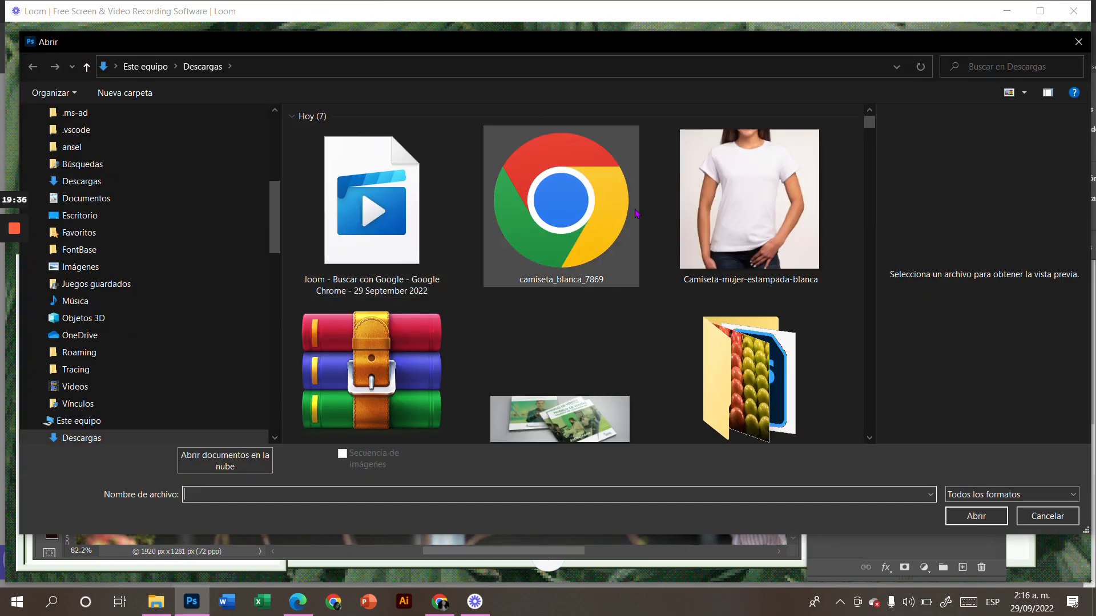
click(718, 220)
click(962, 517)
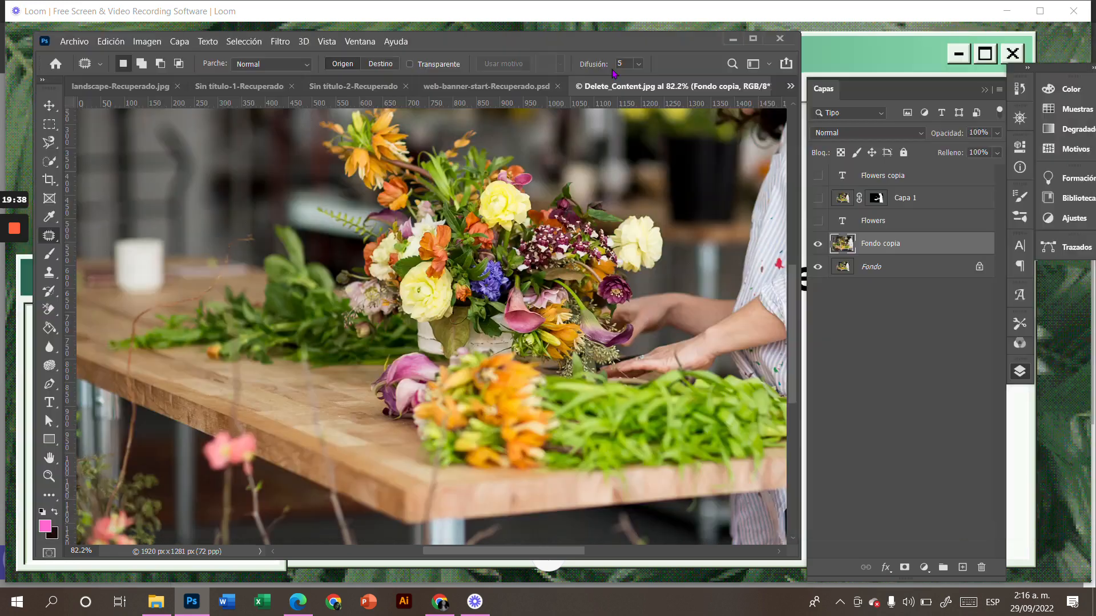